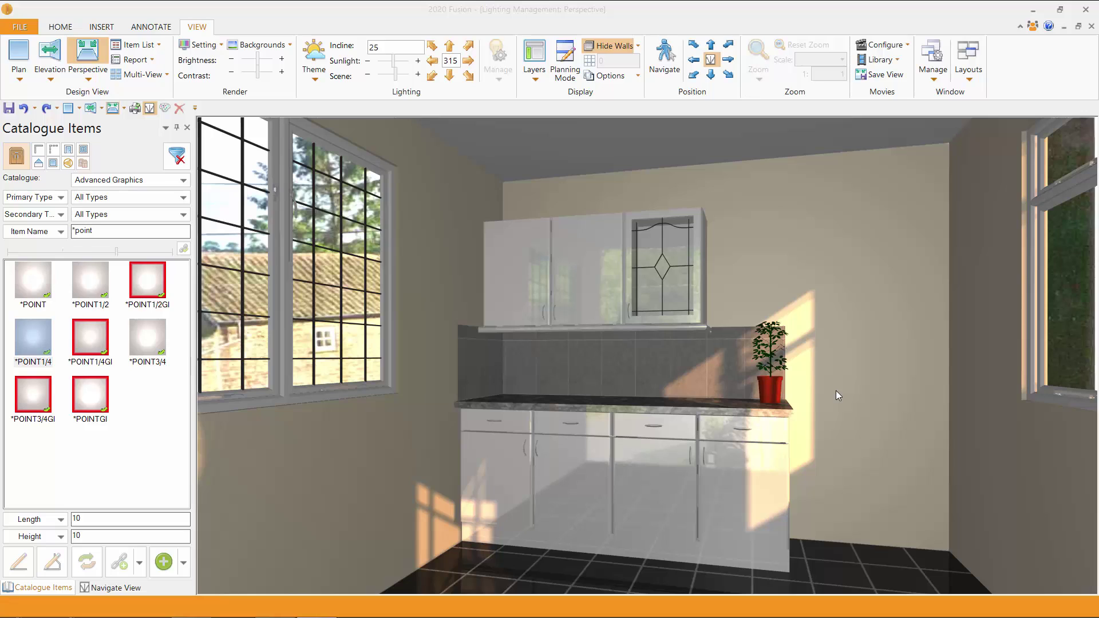
- Try a POINT1/4 point light, view it in perspective, then undo it
key("ctrl+3")
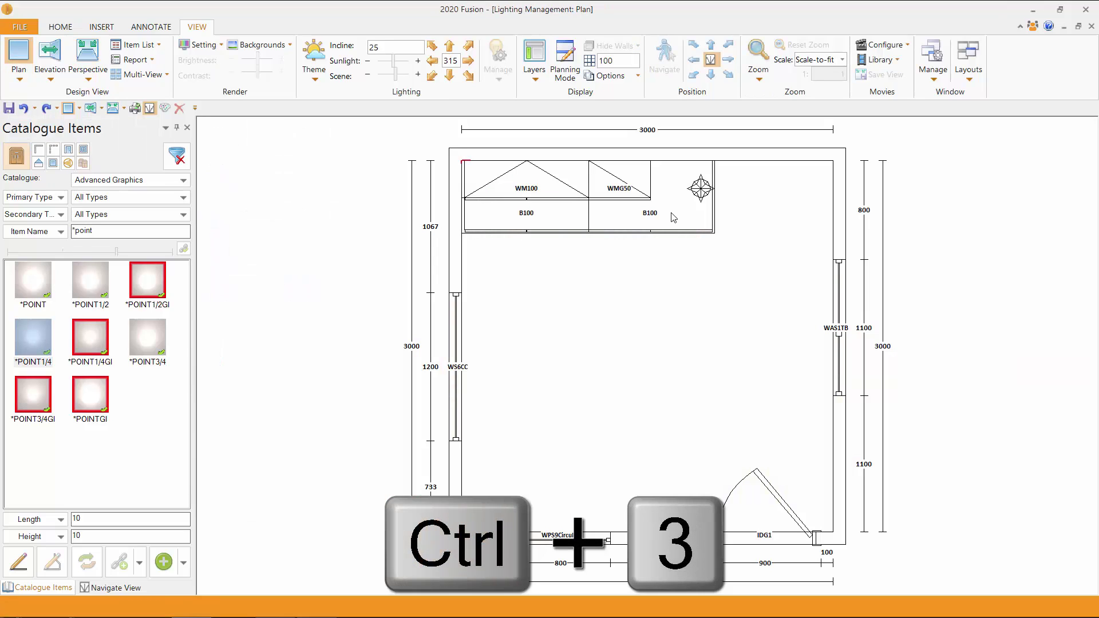
left_click(767, 213)
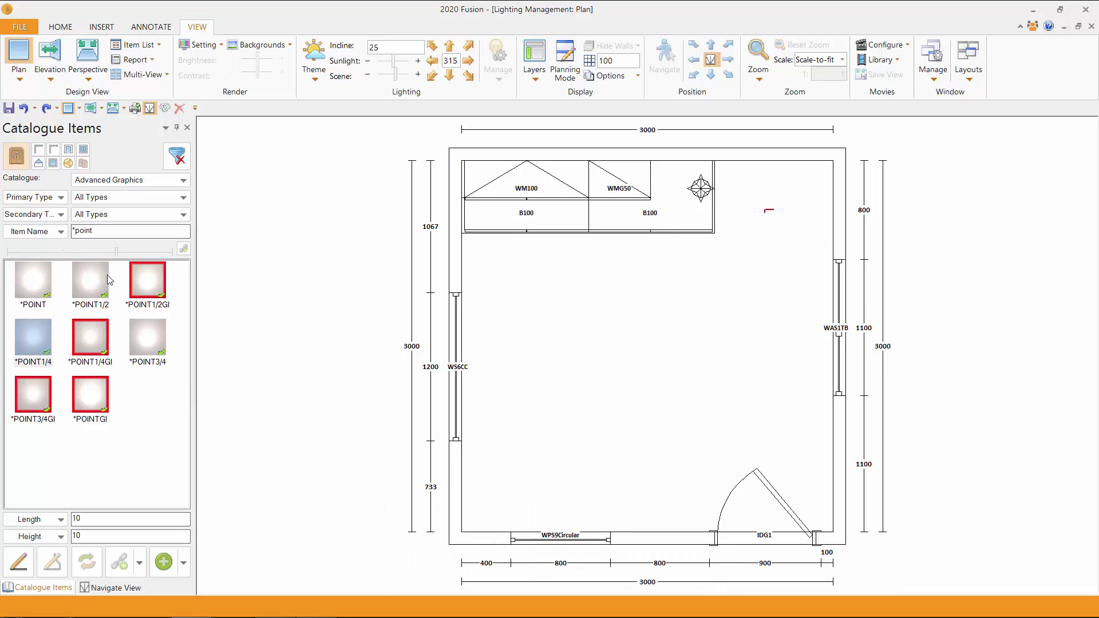
left_click(38, 338)
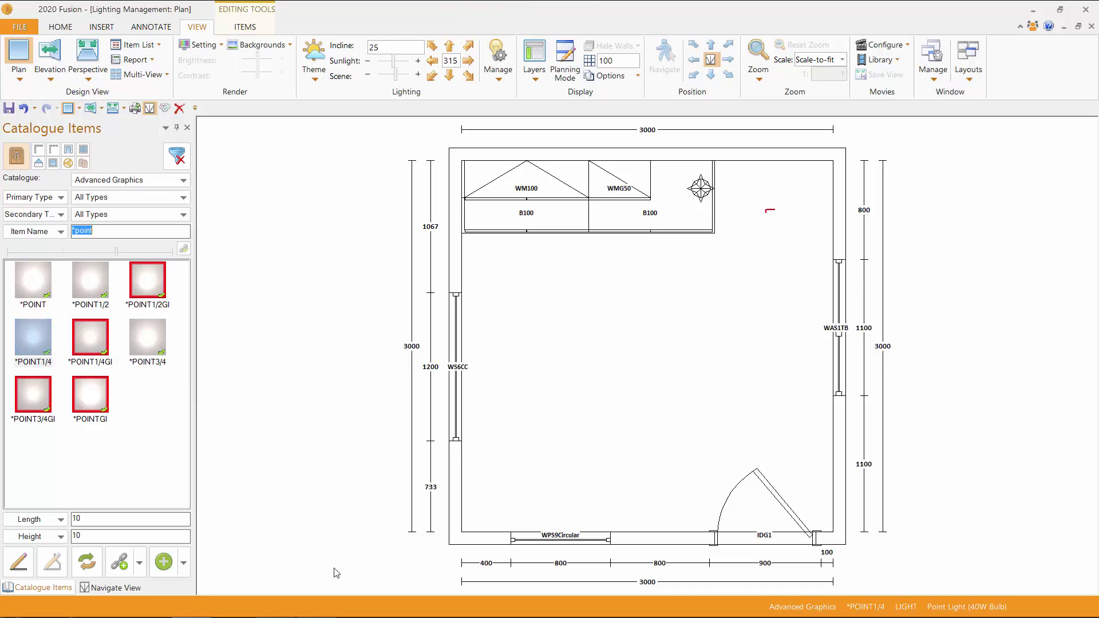
key("ctrl+5")
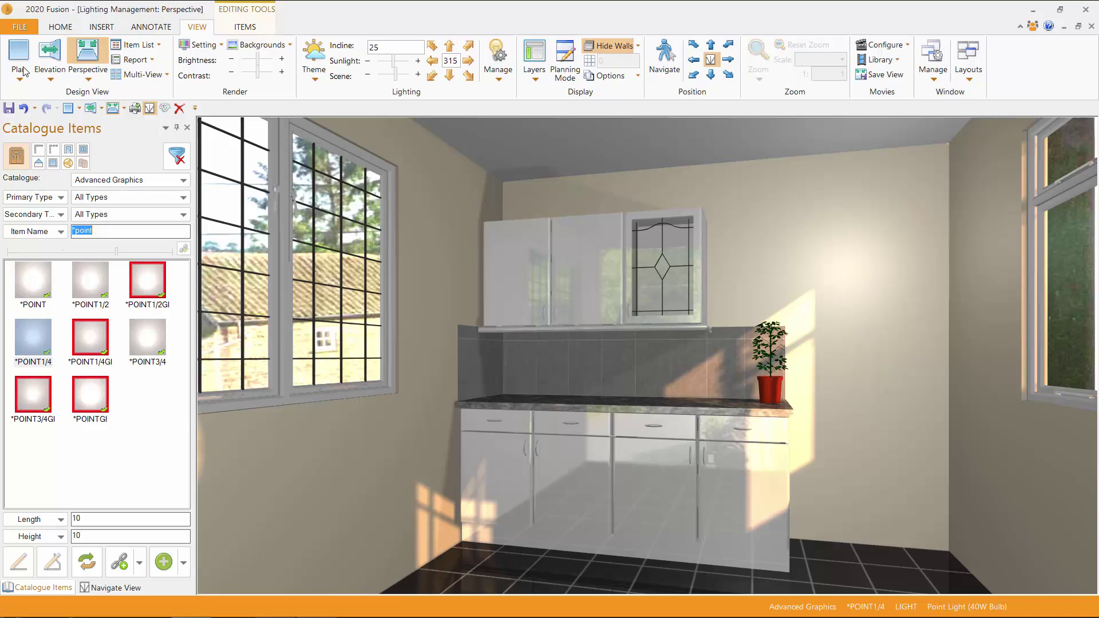
left_click(24, 108)
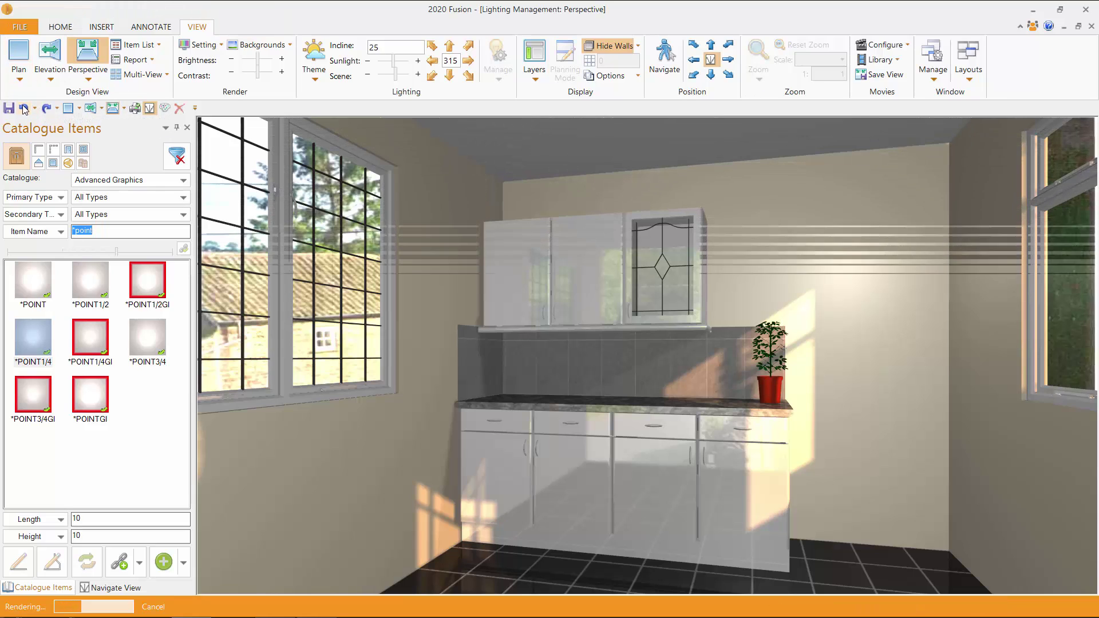
- In the plan, list all Universal Lighting fittings and drag in the triangular under-cabinet downlight
key("ctrl+3")
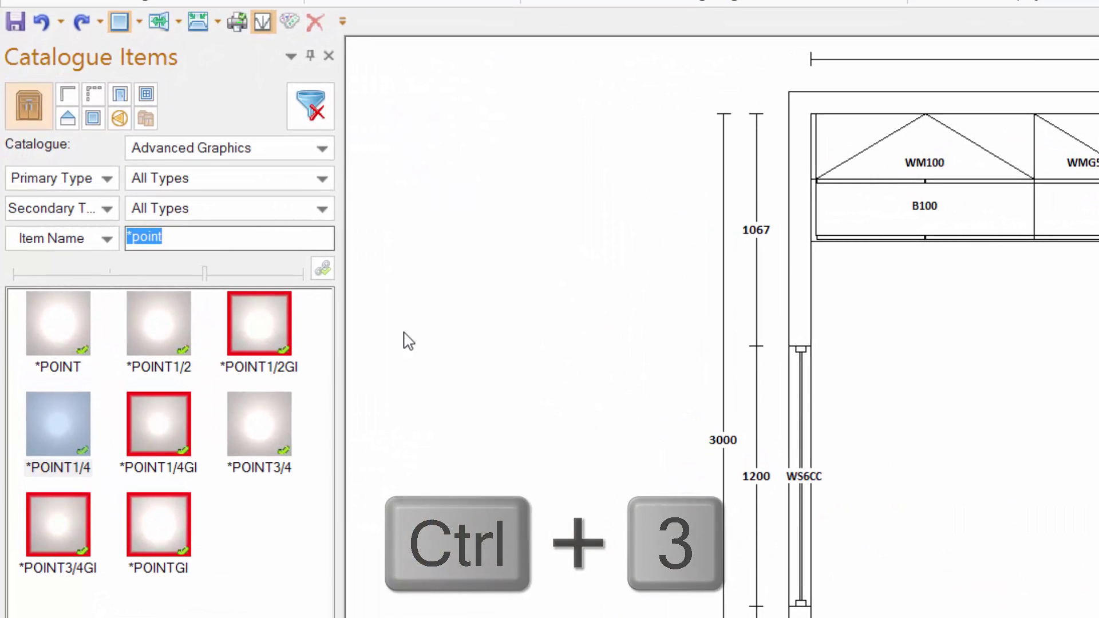
left_click(324, 150)
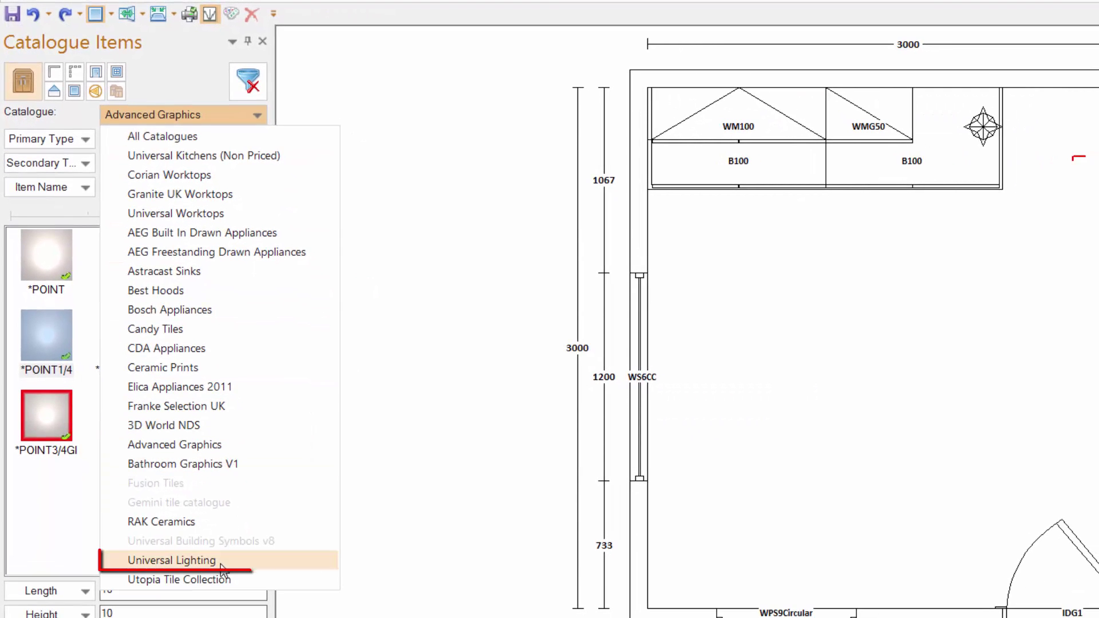
left_click(221, 561)
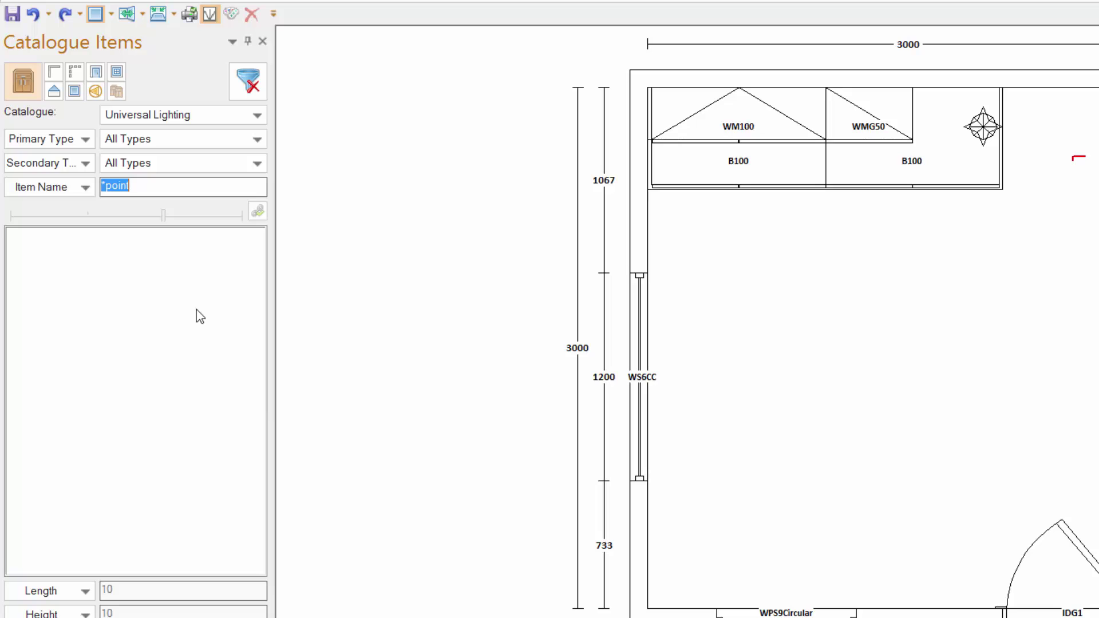
key("BackSpace")
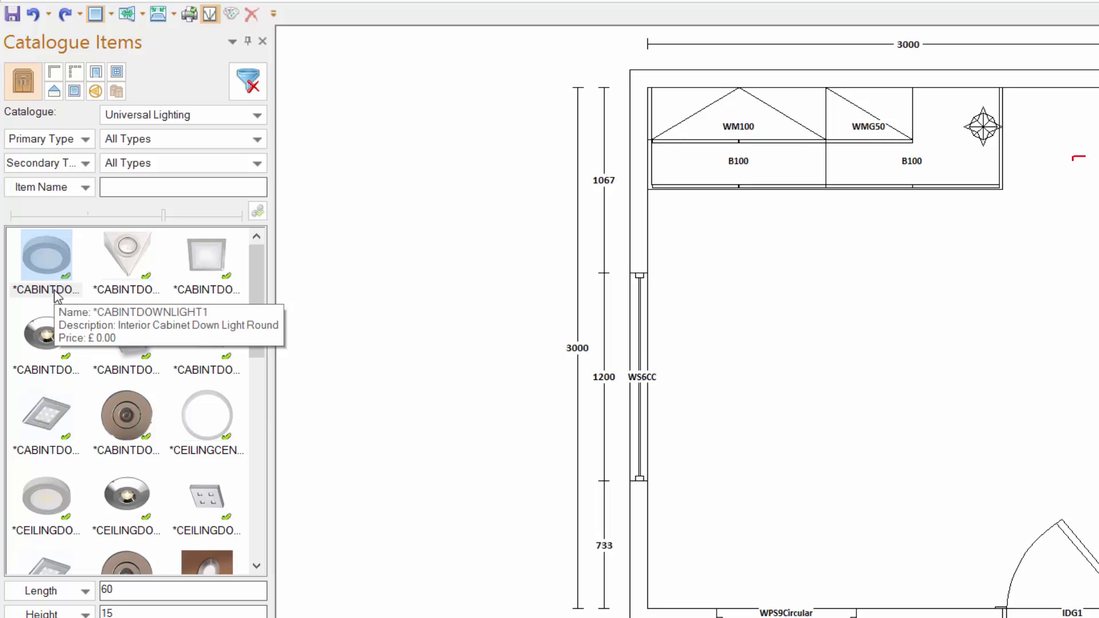
left_click_drag(256, 312, 248, 353)
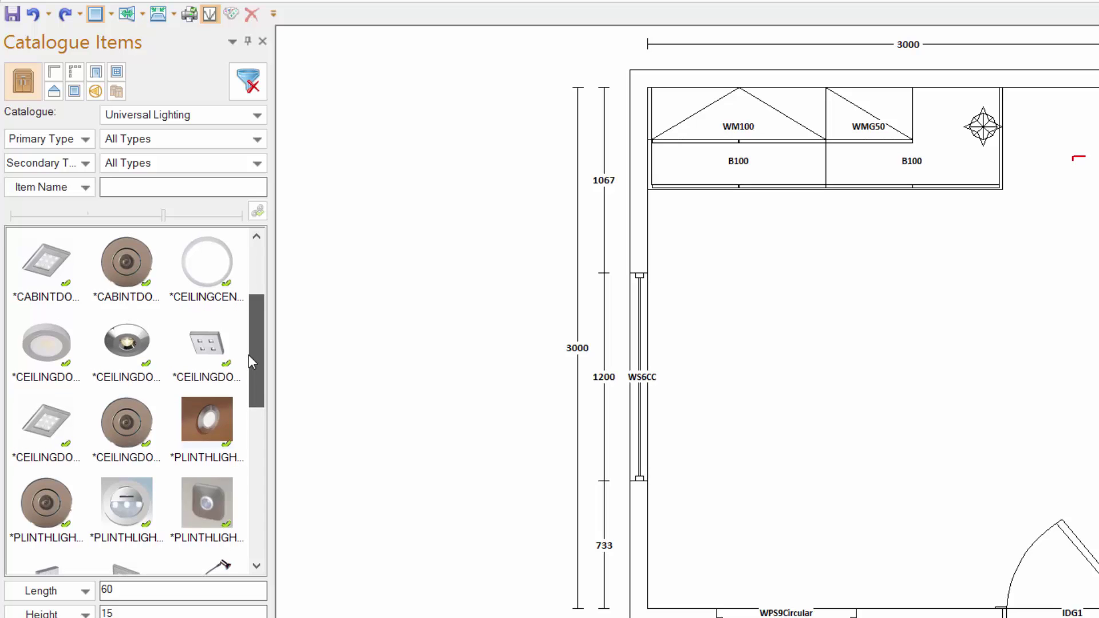
left_click_drag(249, 356, 255, 464)
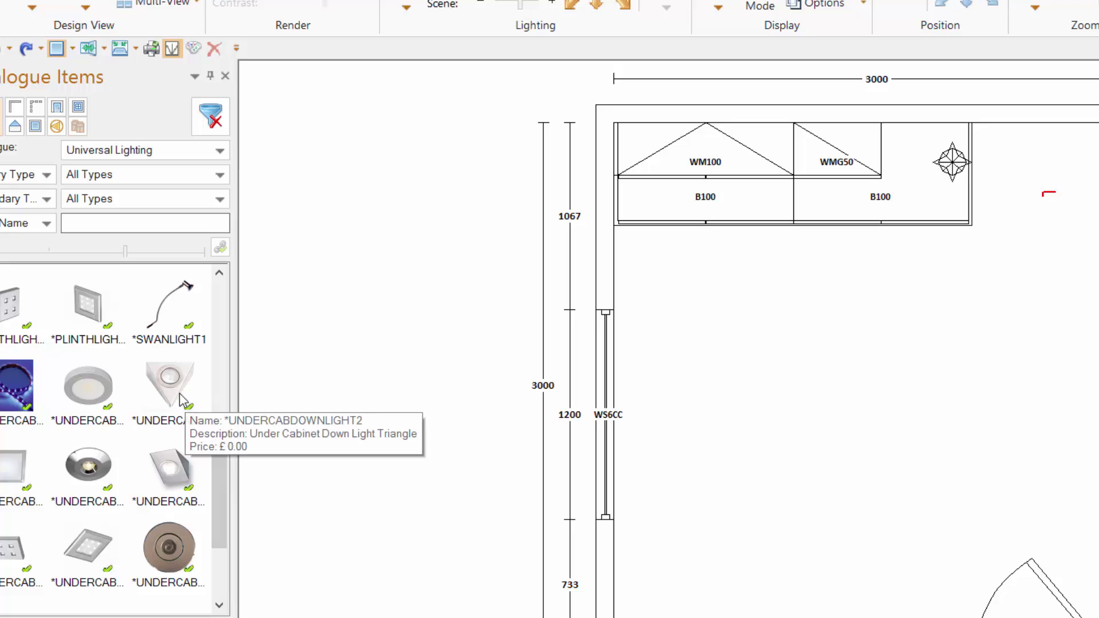
left_click_drag(170, 389, 642, 127)
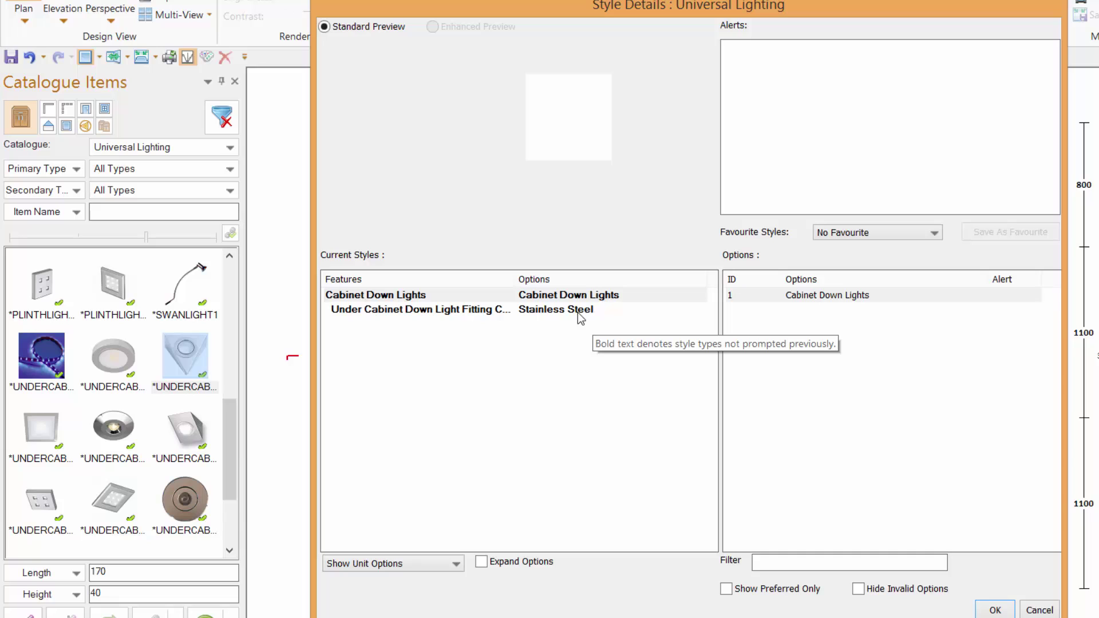
- Accept the Stainless Steel style and place two triangular downlights beneath the WM100 wall unit
left_click(990, 610)
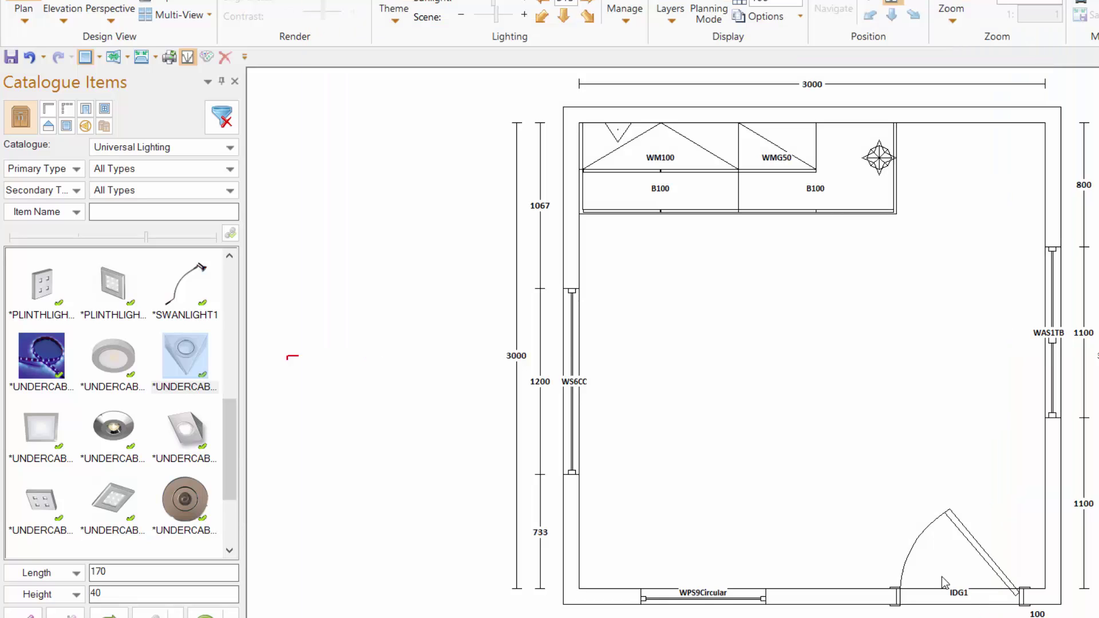
left_click(691, 119)
left_click(190, 348)
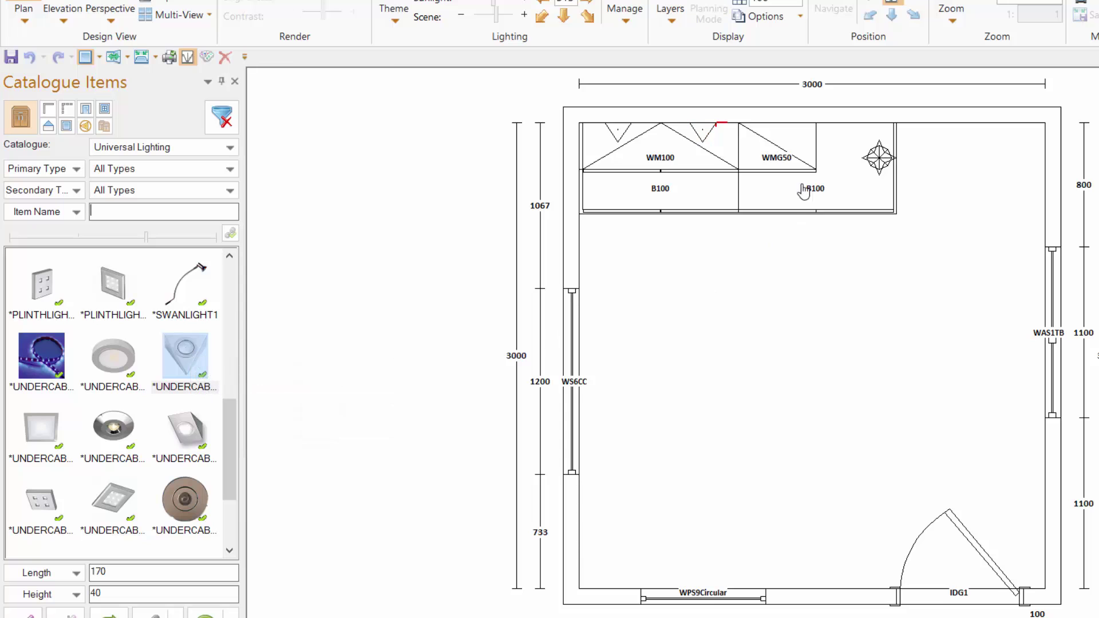
- Place a third downlight beneath WMG50, check the lighting list, and switch to rendered perspective
left_click(774, 127)
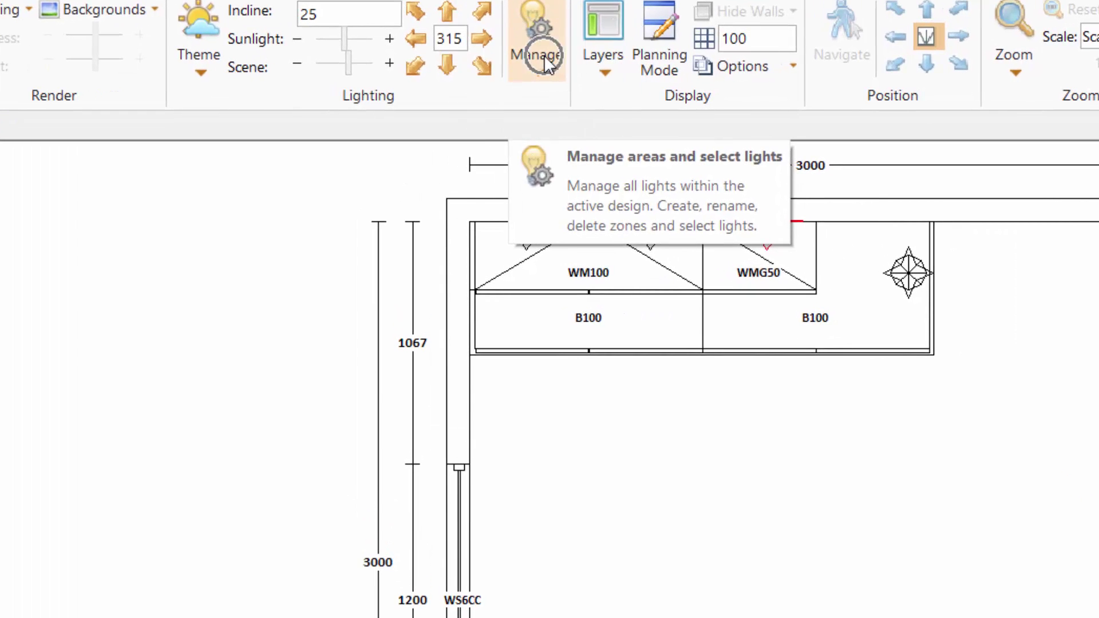
left_click(544, 55)
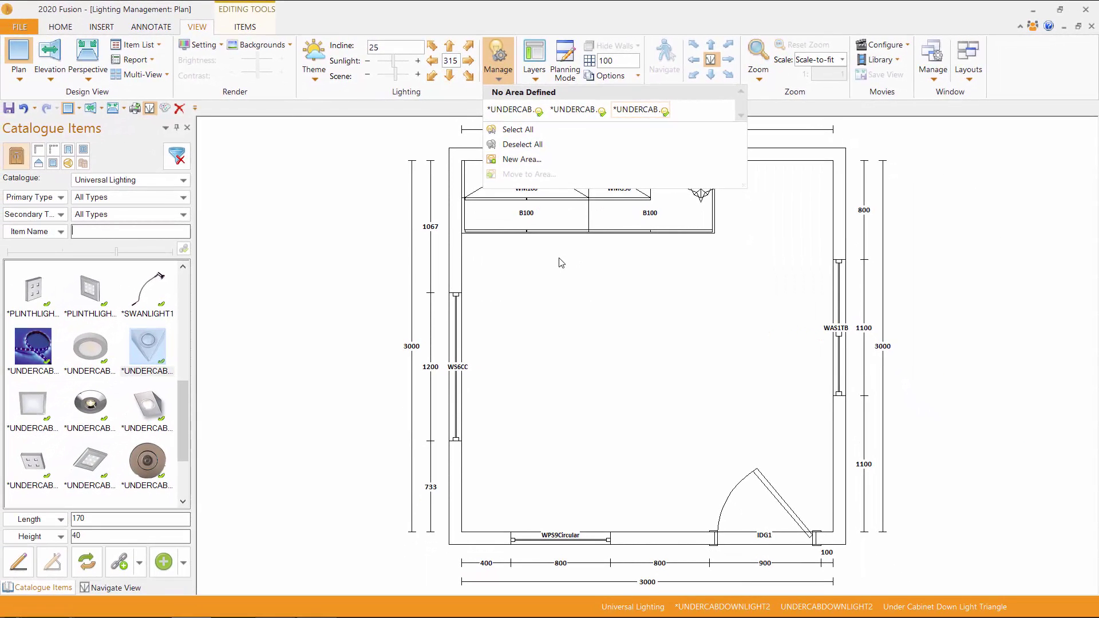
left_click(561, 262)
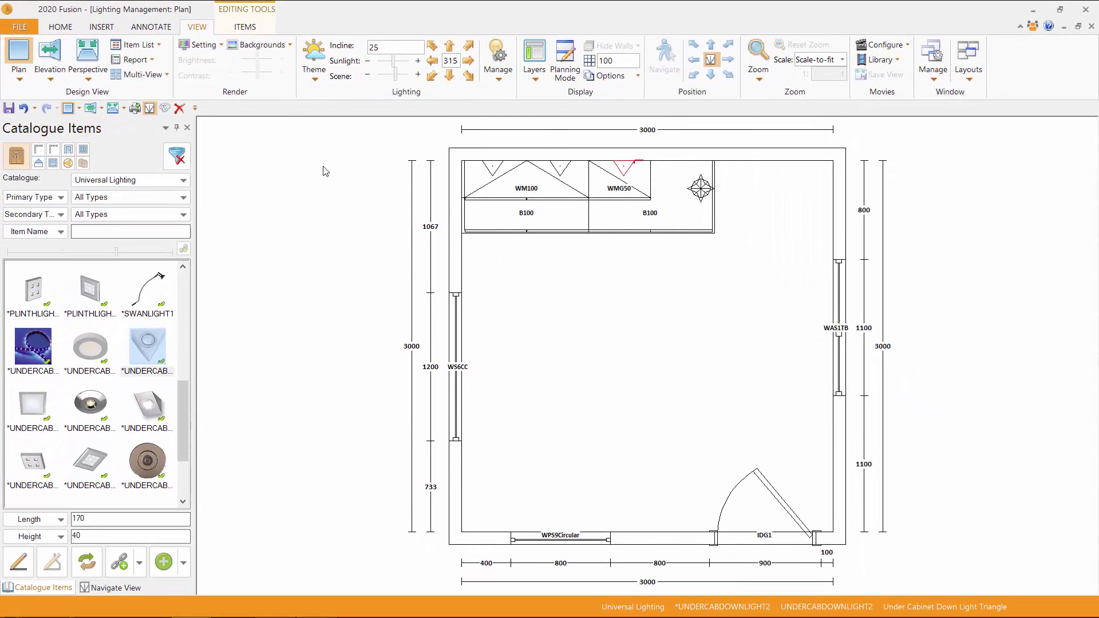
left_click(101, 57)
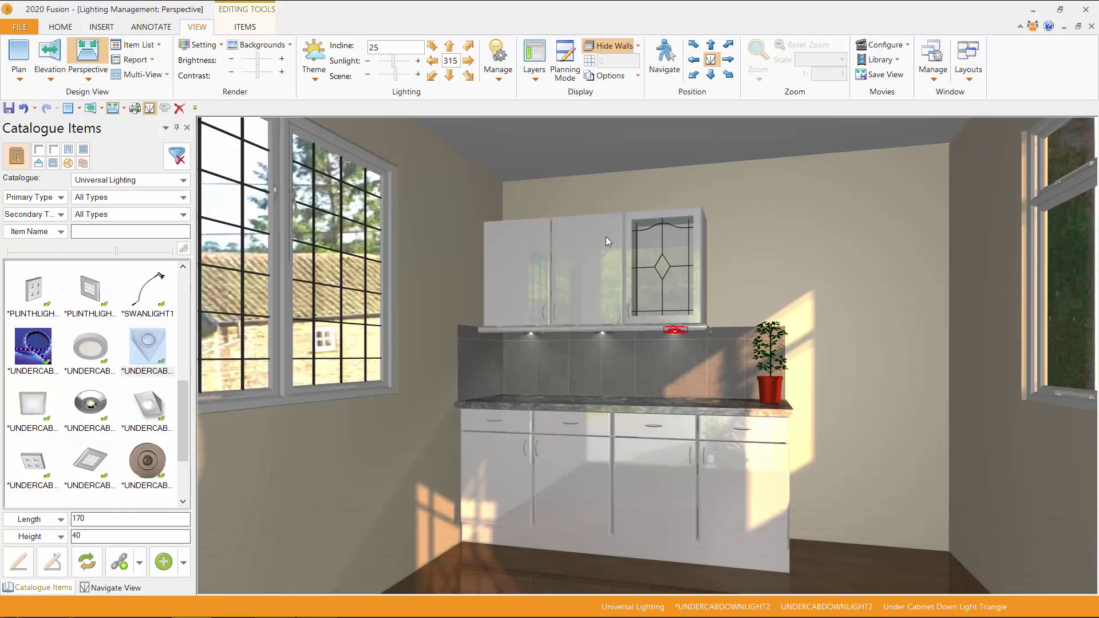
- Group the three UNDERCAB downlights into a new lighting area named 'Under Cabinet'
left_click(500, 64)
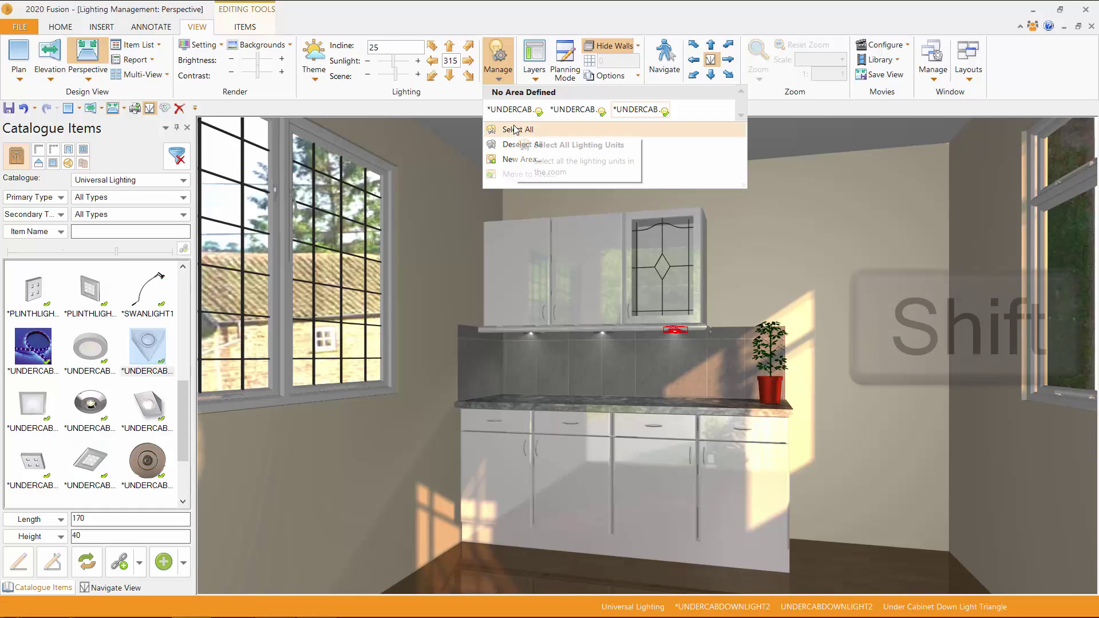
key("shift")
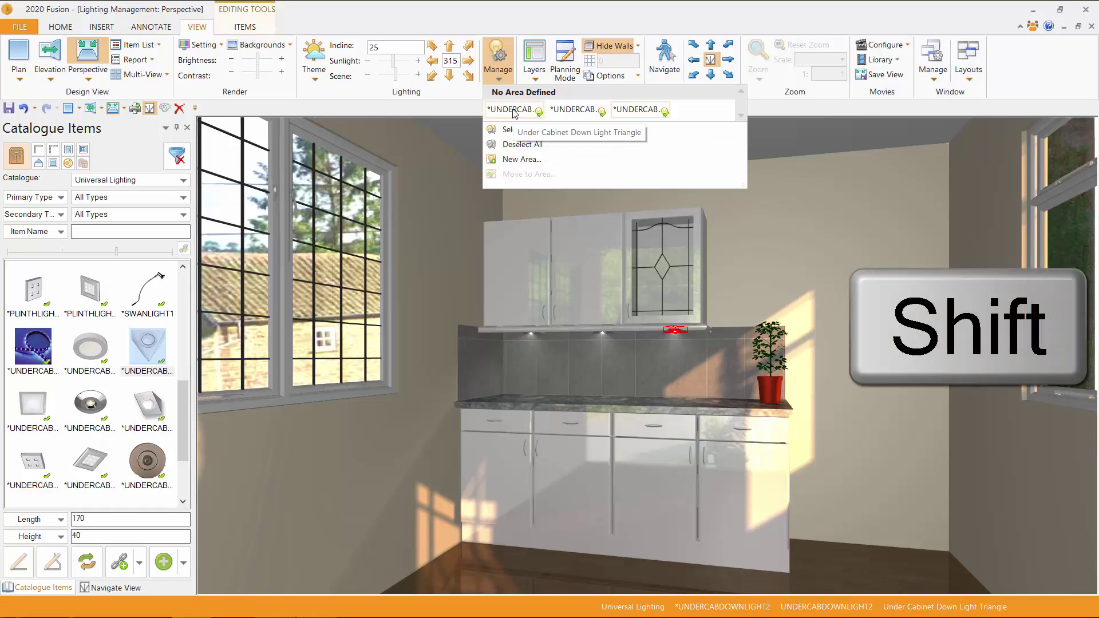
left_click(513, 112, "shift")
left_click(563, 112, "shift")
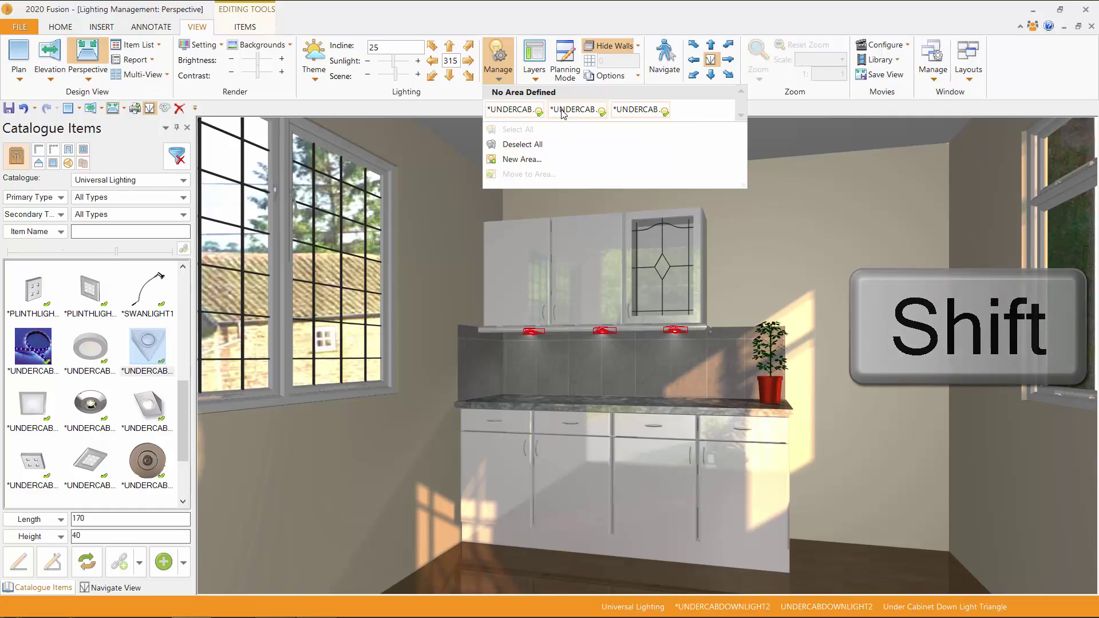
left_click(528, 160)
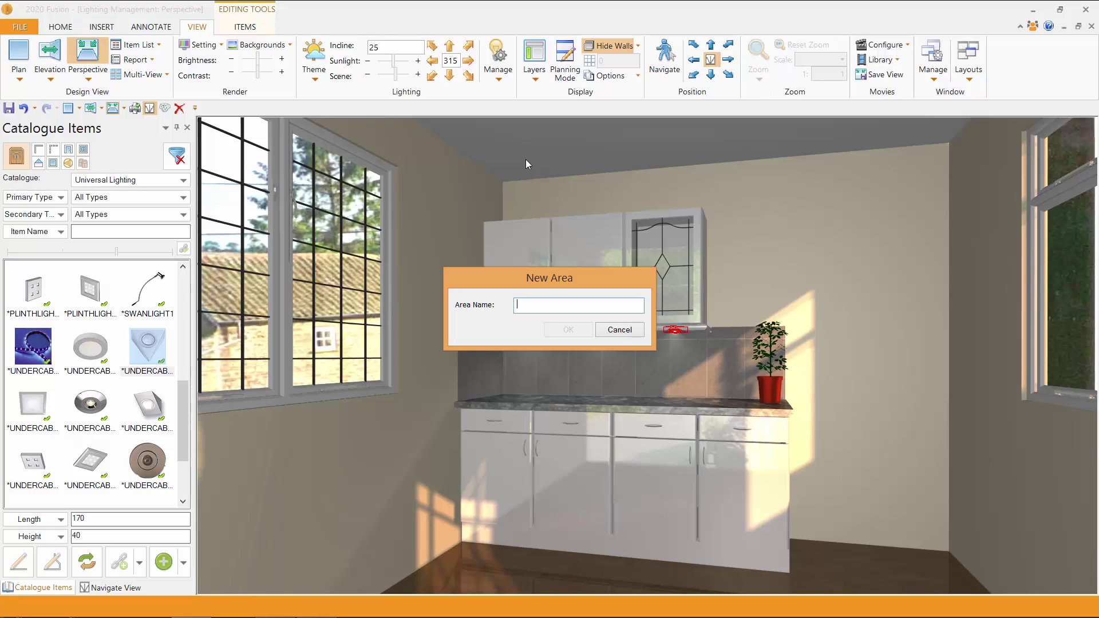
type("Under Cabinet")
left_click(569, 331)
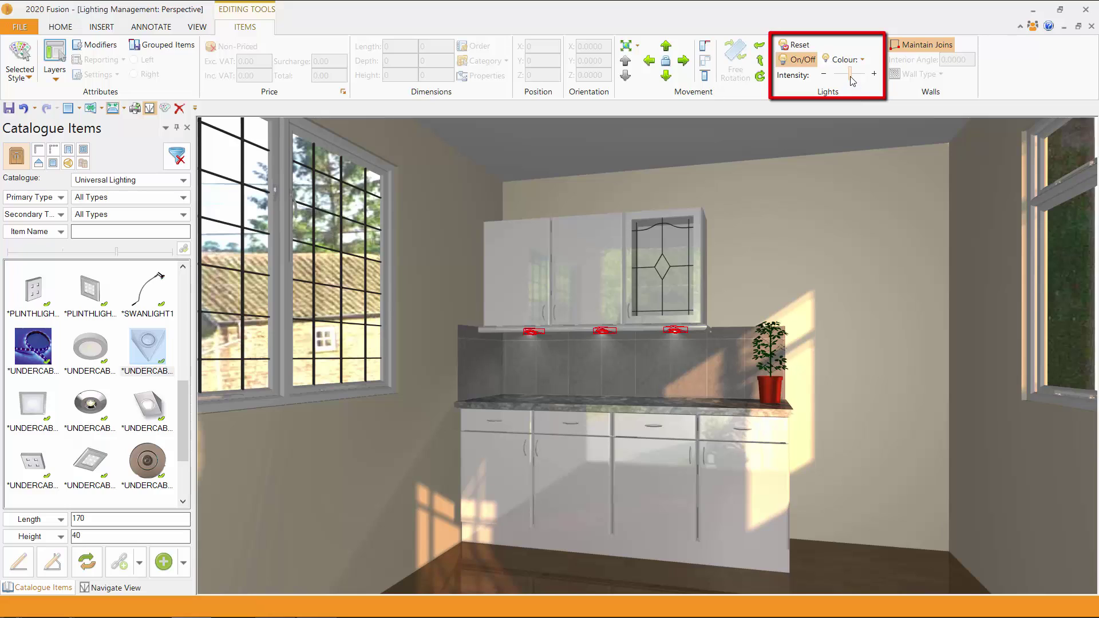
- Tint the under-cabinet lights yellow and raise their intensity, then reset them to default
left_click(862, 61)
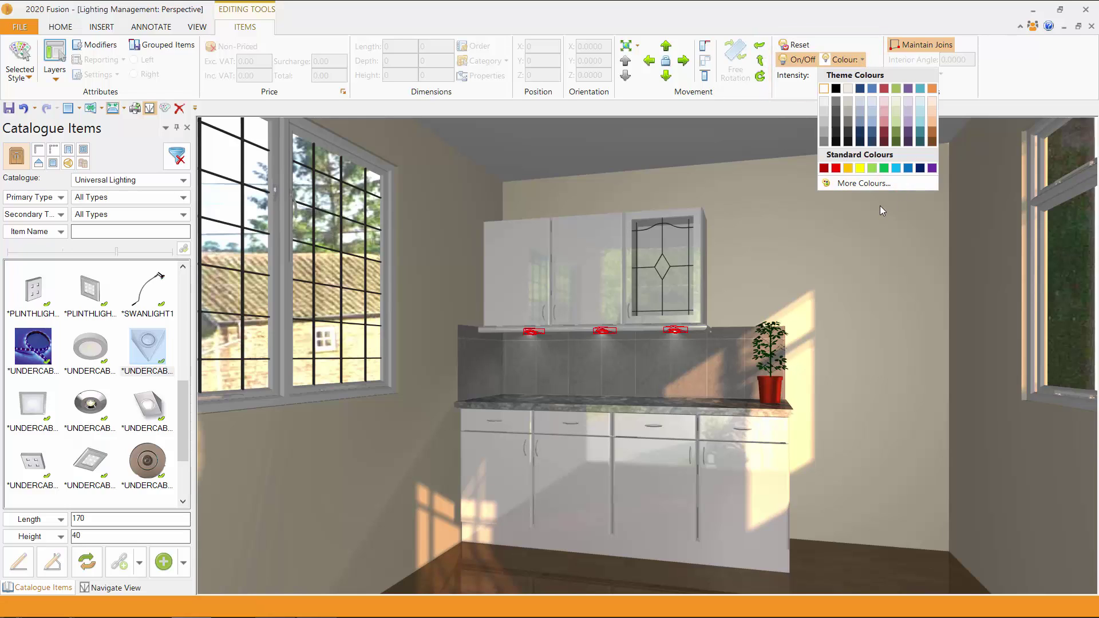
left_click(859, 168)
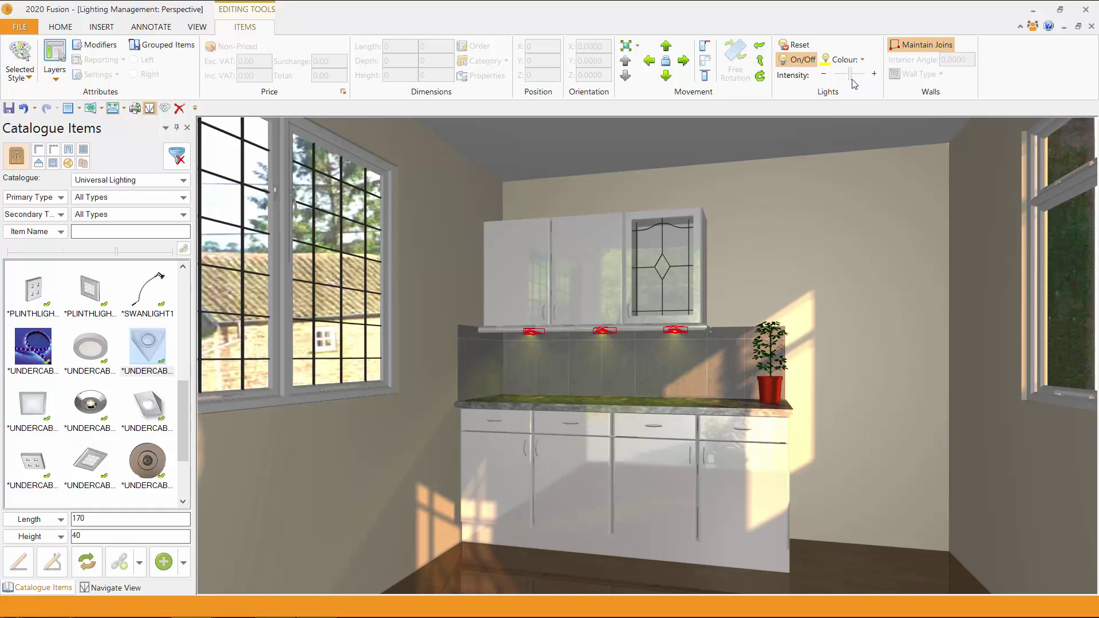
left_click_drag(851, 79, 865, 78)
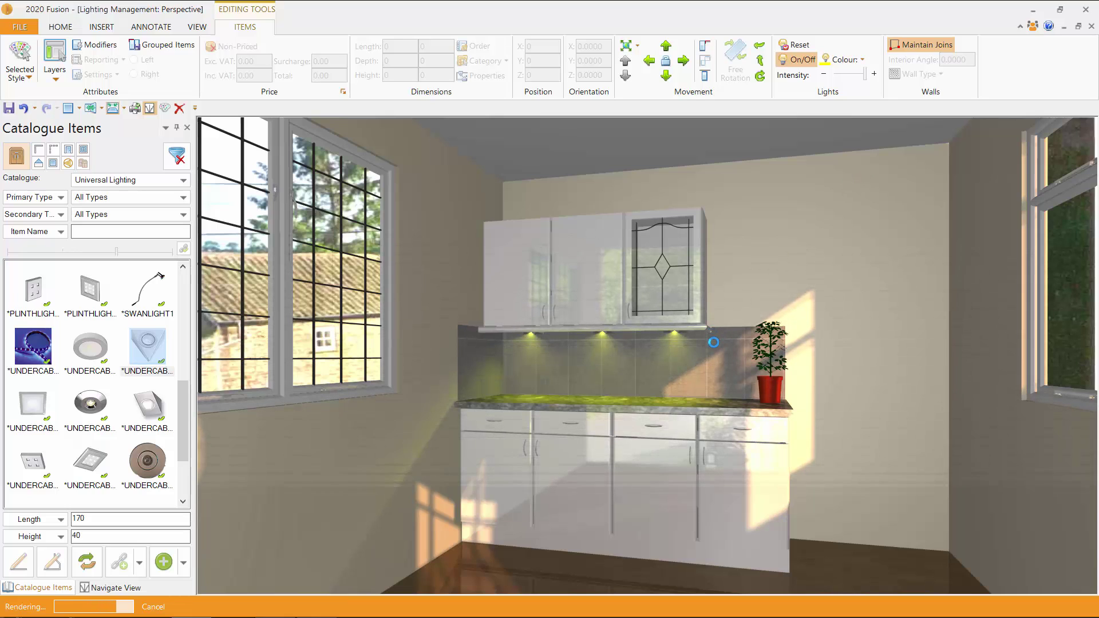
left_click(795, 45)
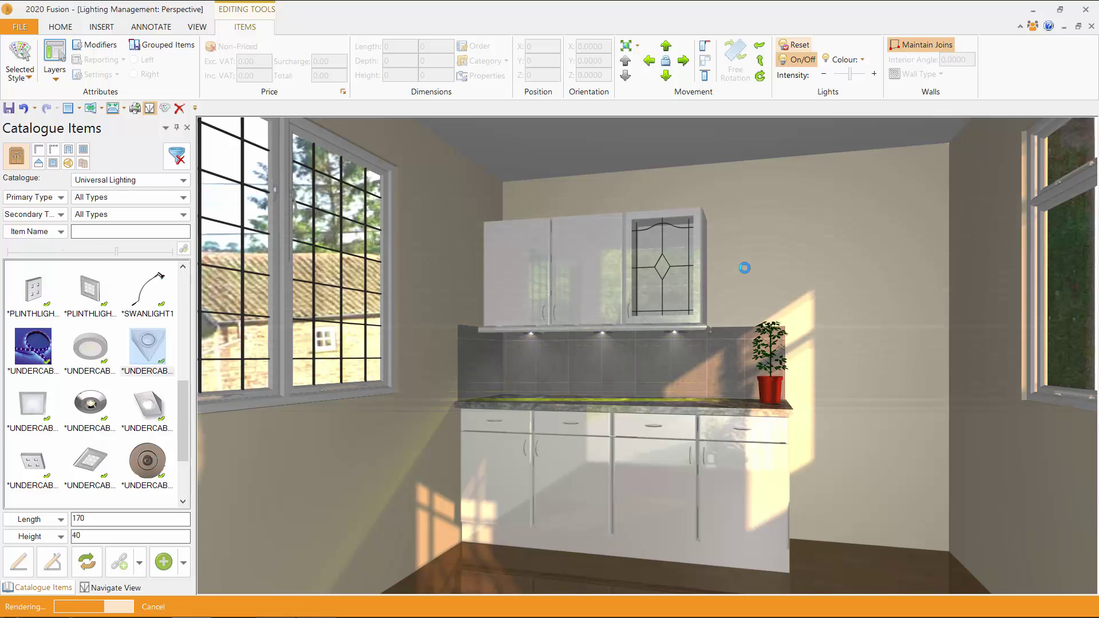
- Select the left under-cabinet downlight and make it shine red
right_click(531, 333)
mouse_move(629, 341)
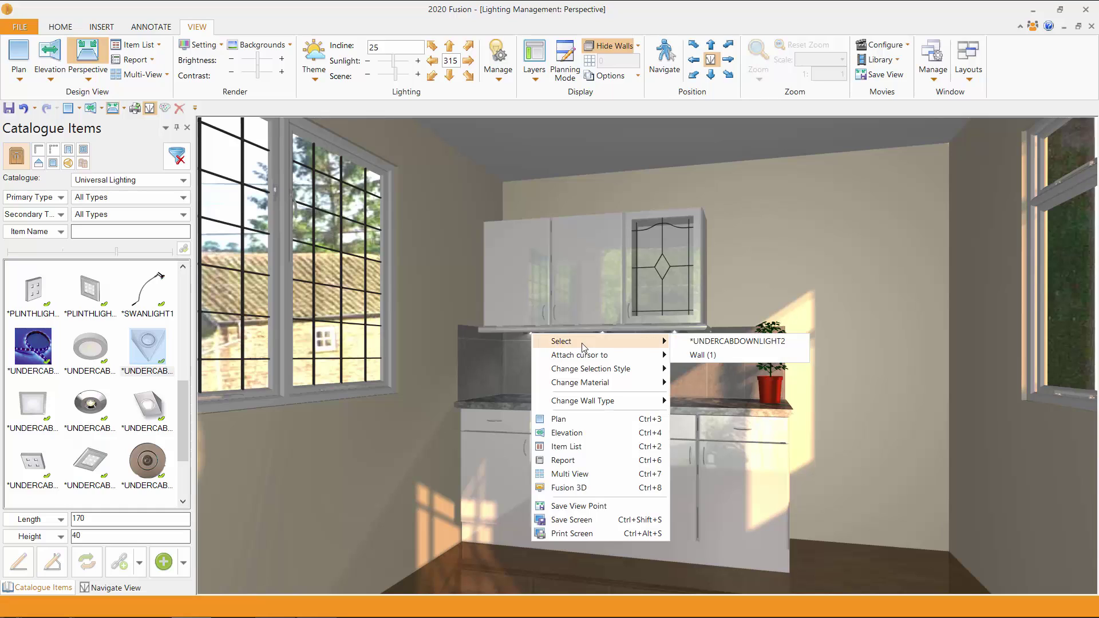
left_click(712, 342)
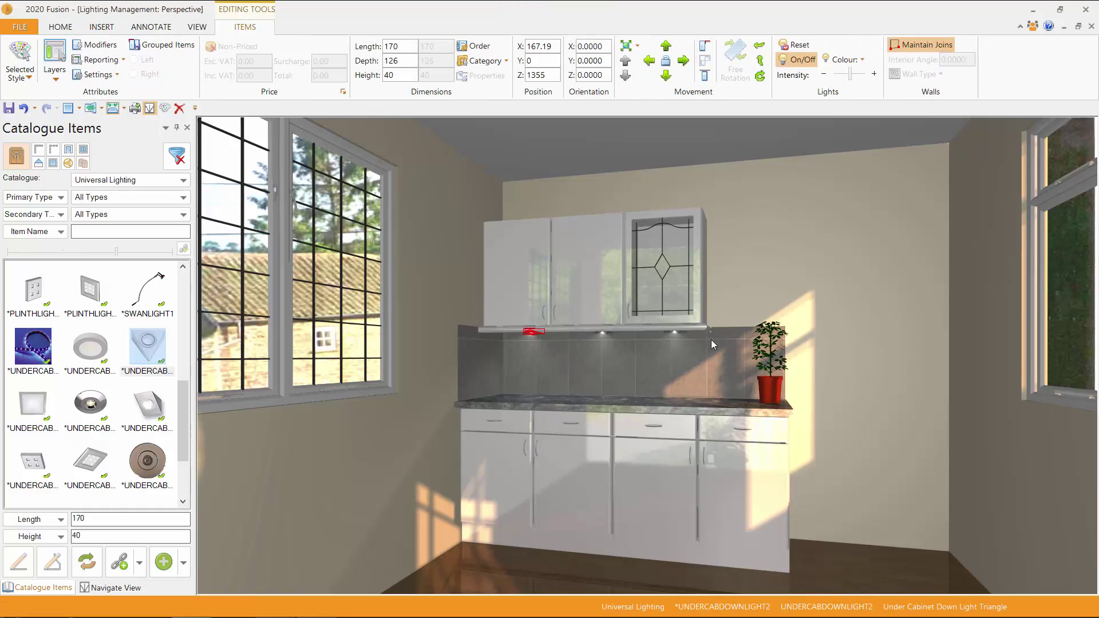
left_click(858, 60)
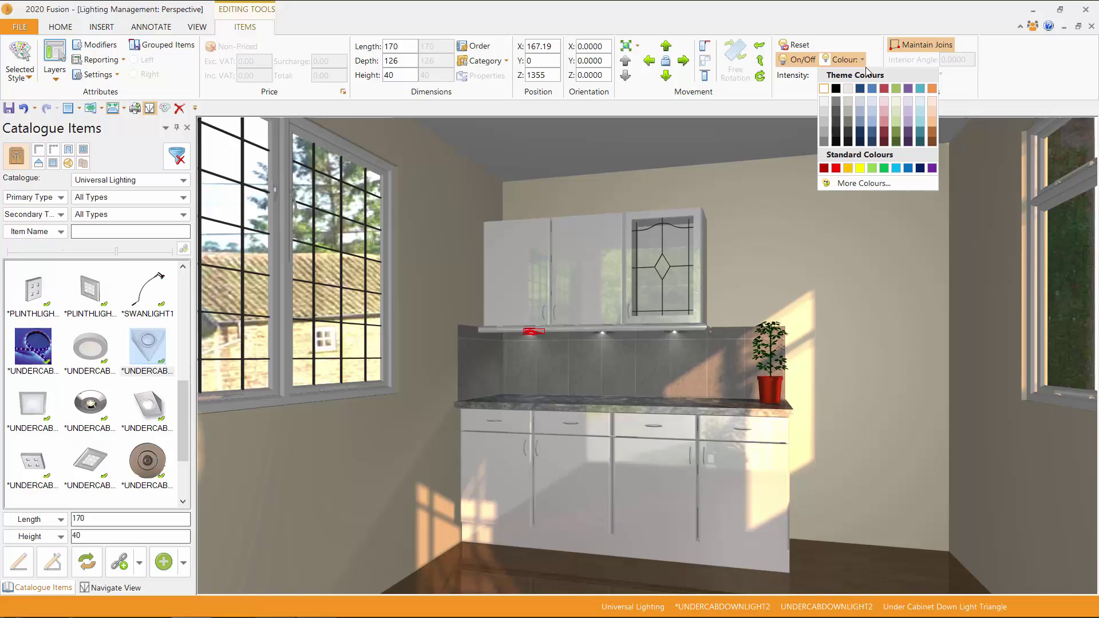
left_click(835, 168)
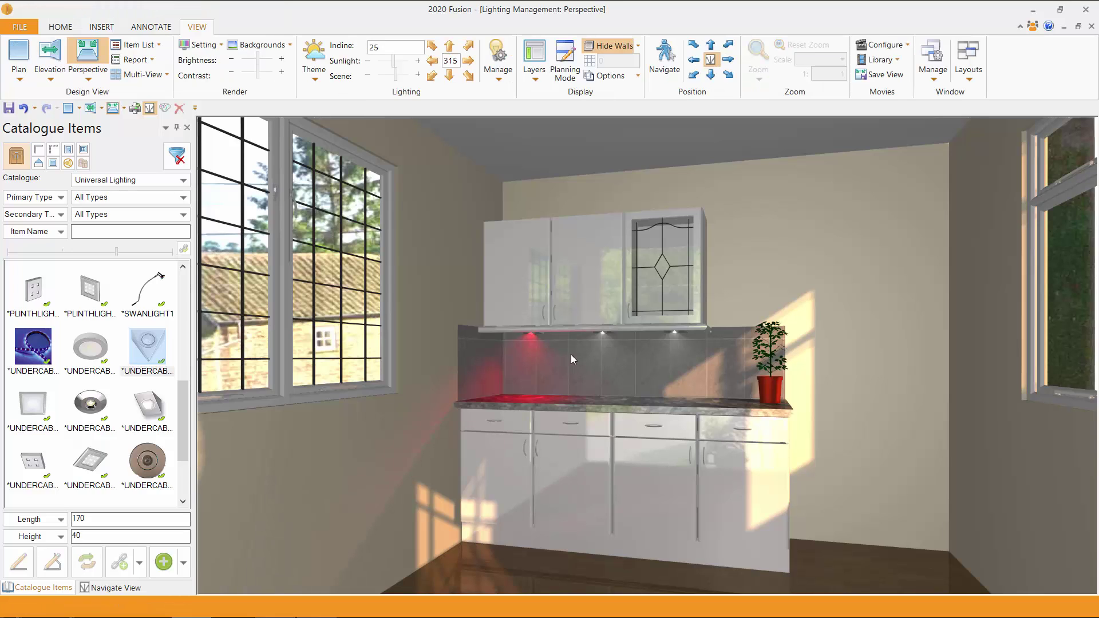
- Select the middle under-cabinet downlight
right_click(602, 332)
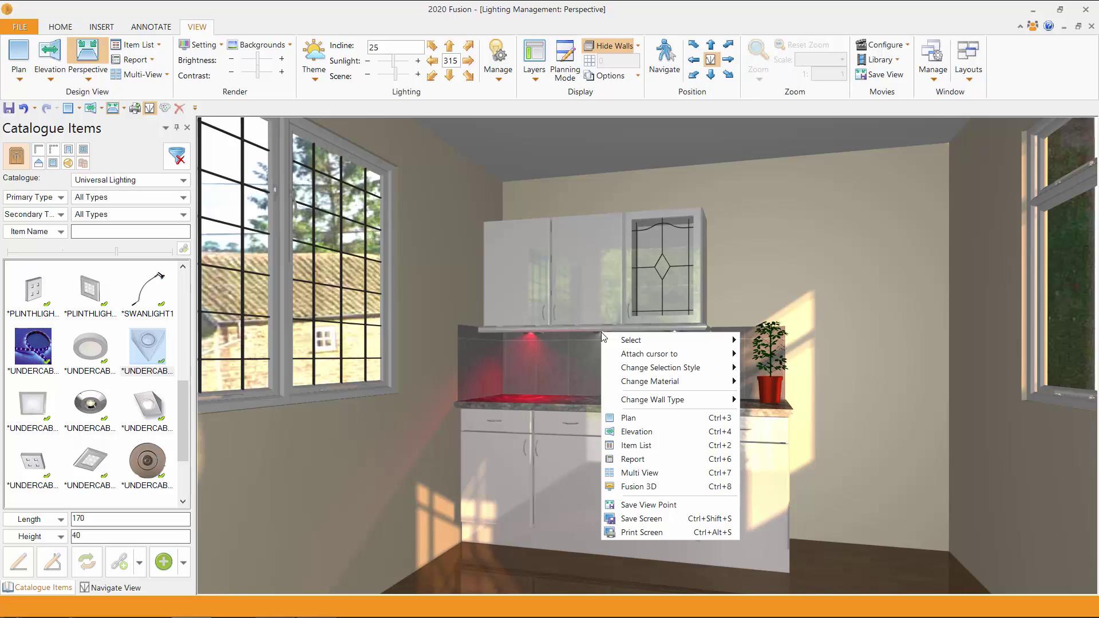
mouse_move(650, 342)
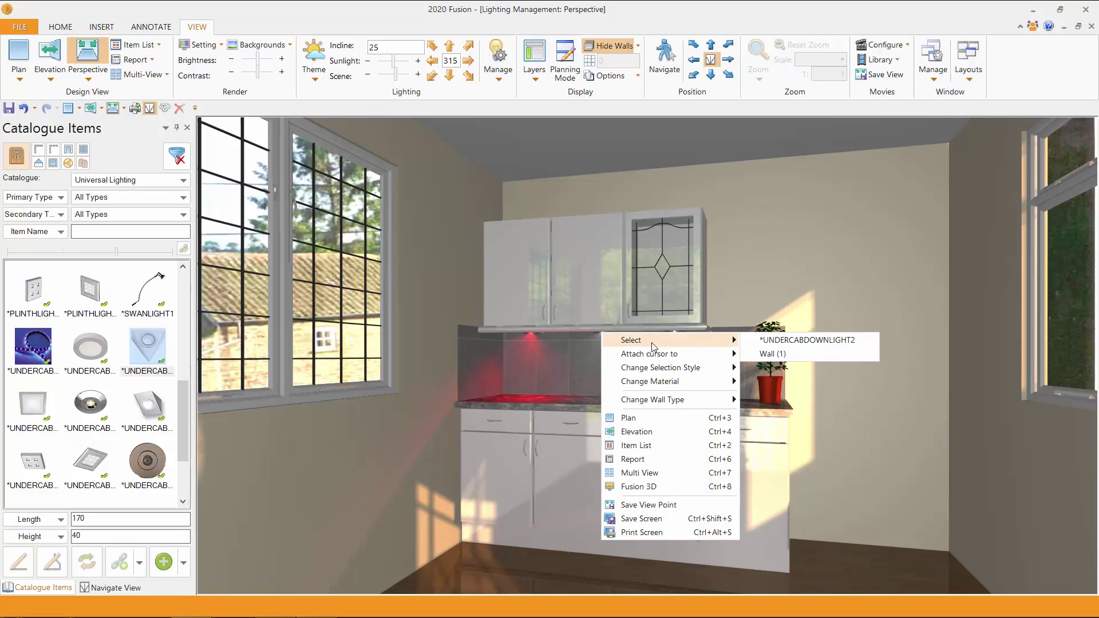
left_click(799, 341)
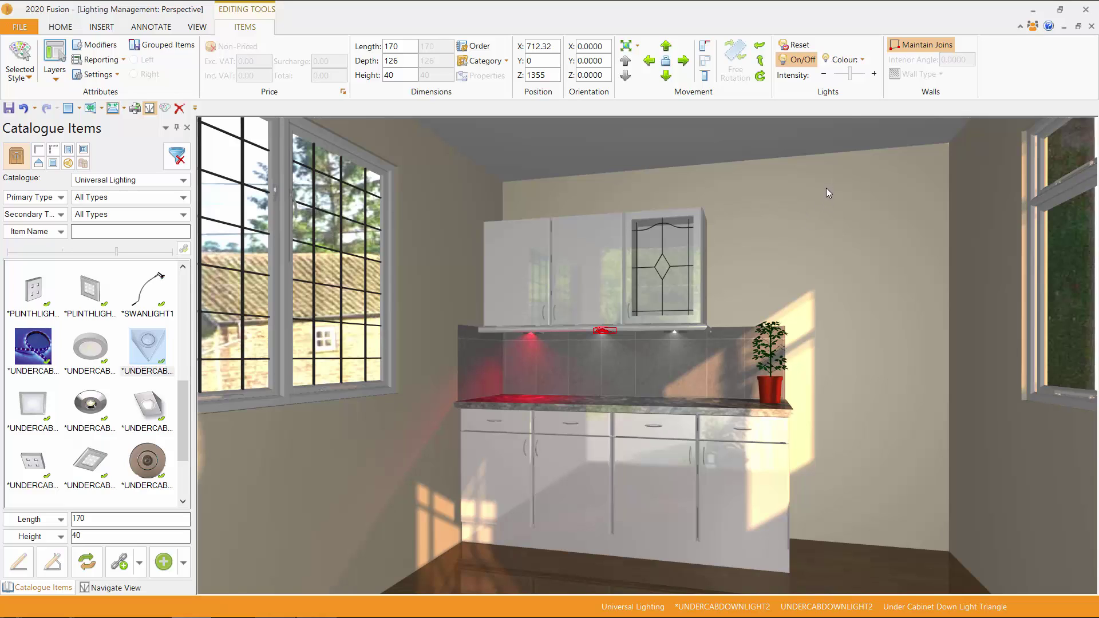
- Make the middle downlight light green and the right-hand downlight gold, then deselect
left_click(863, 59)
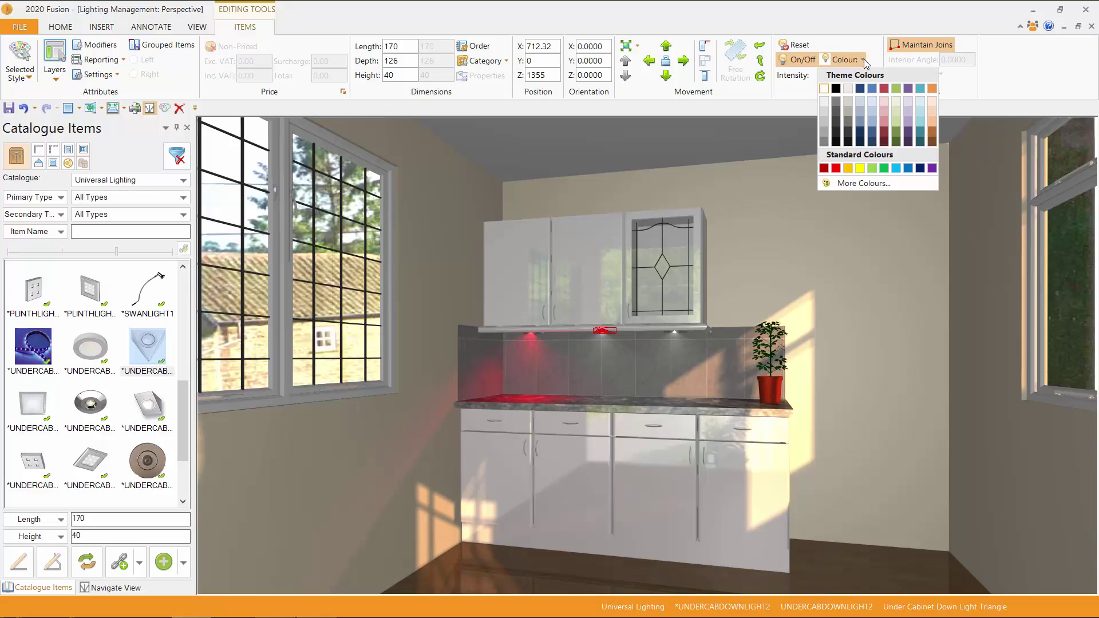
left_click(871, 169)
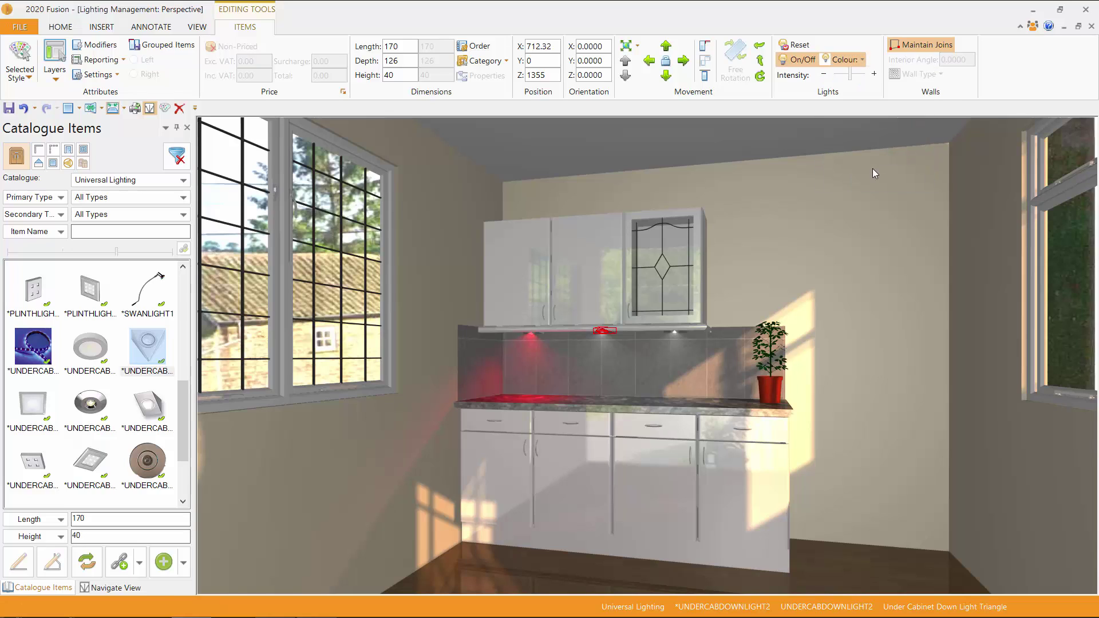
right_click(675, 335)
mouse_move(729, 351)
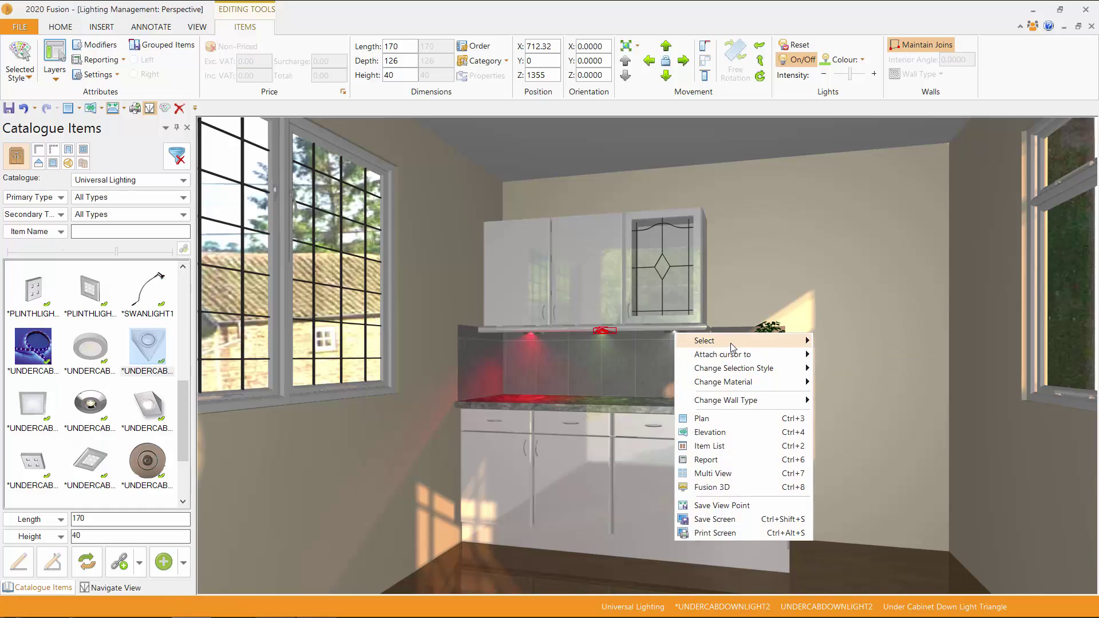
left_click(878, 355)
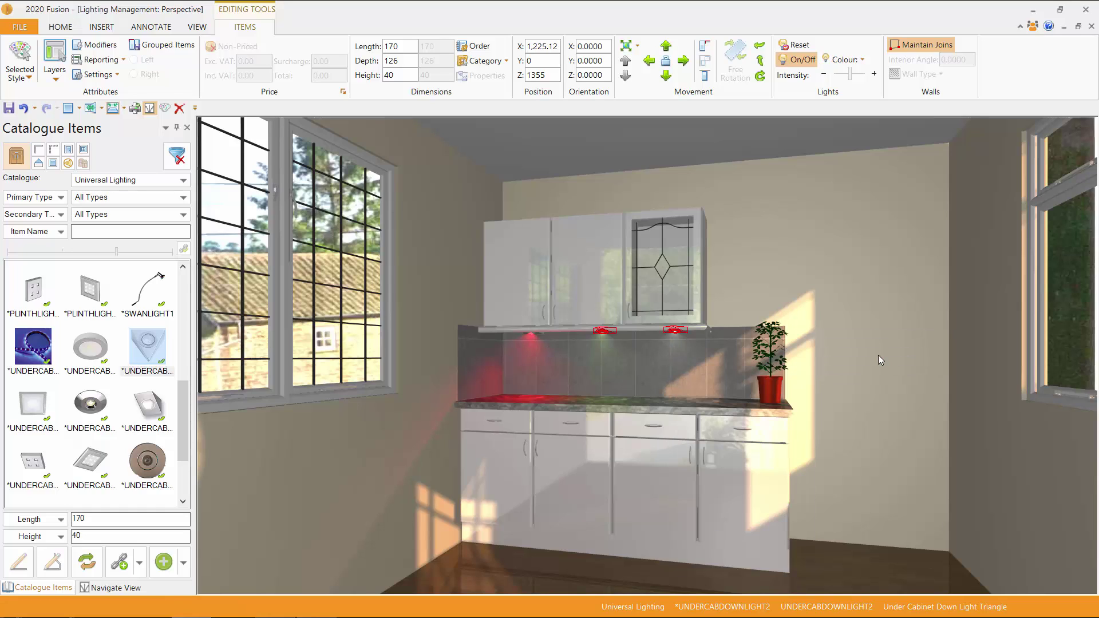
left_click(863, 60)
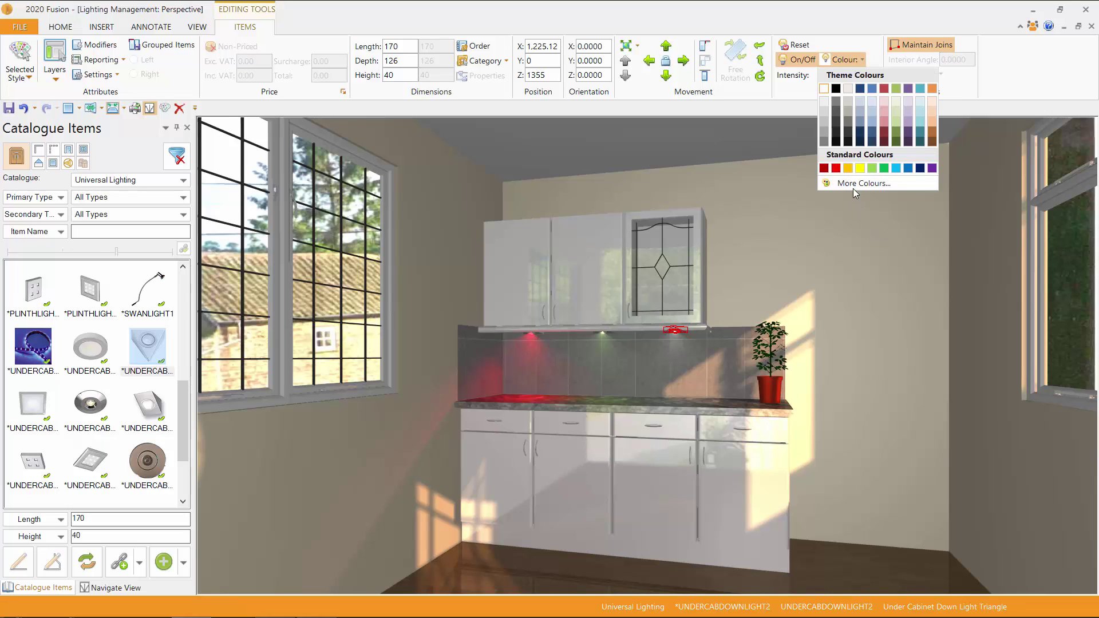
left_click(848, 168)
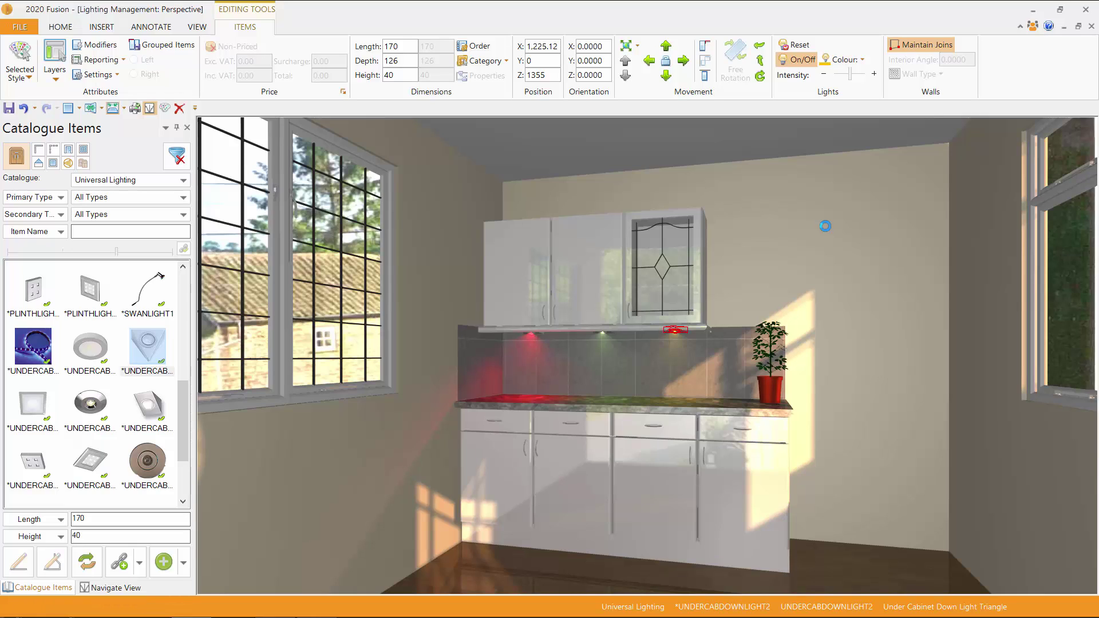
left_click(790, 225)
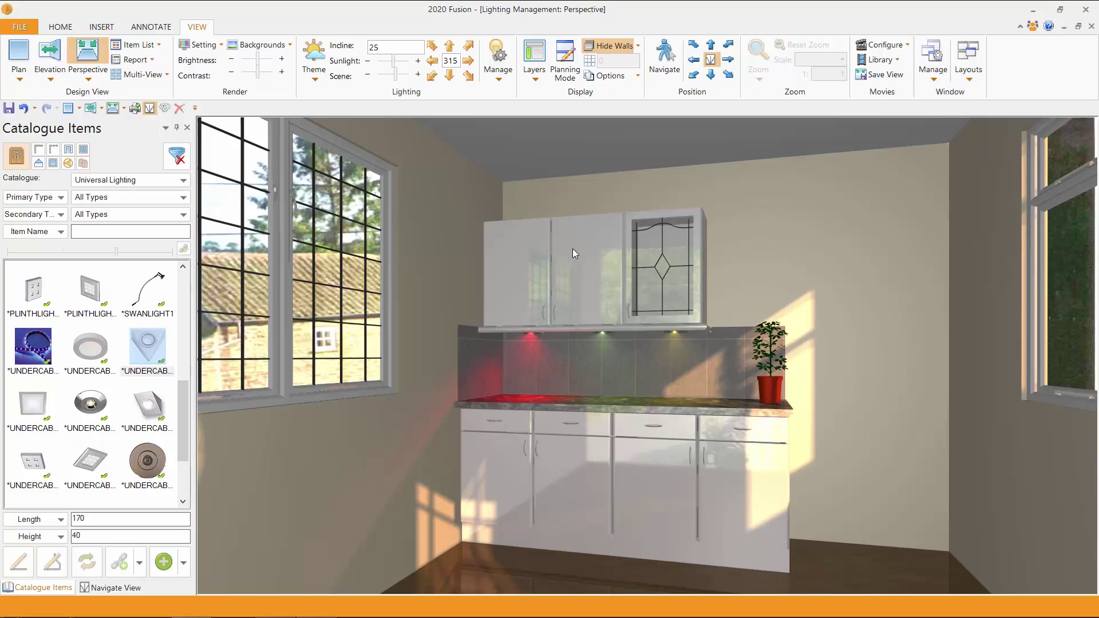
- Select the three *UNDERCAB lights under the Under Cabinet area in the lighting list
right_click(530, 334)
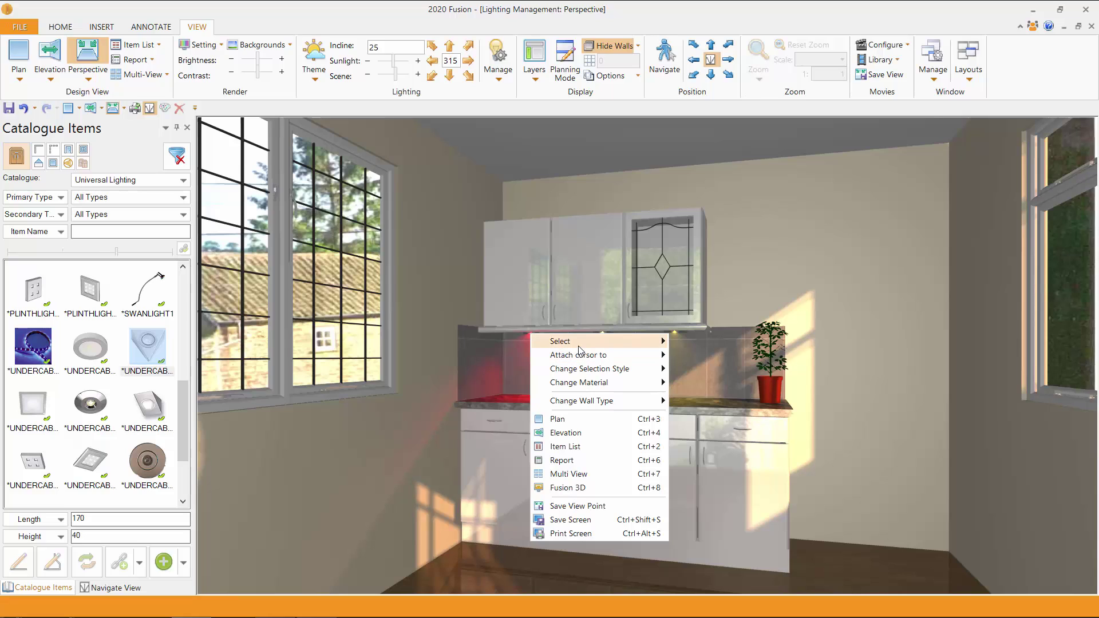
mouse_move(579, 350)
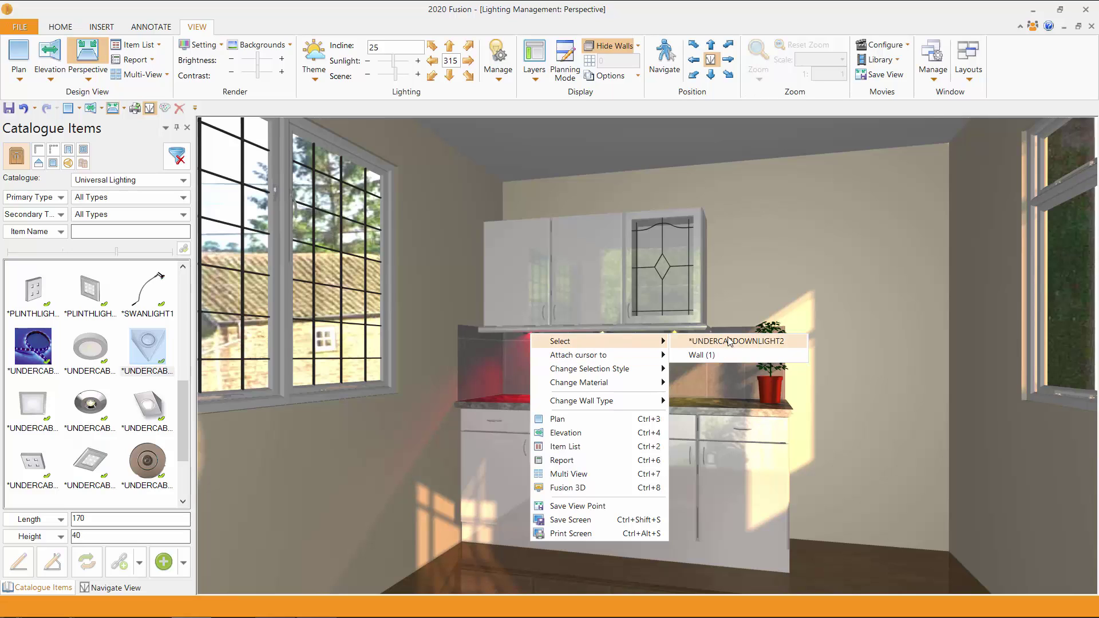
left_click(498, 61)
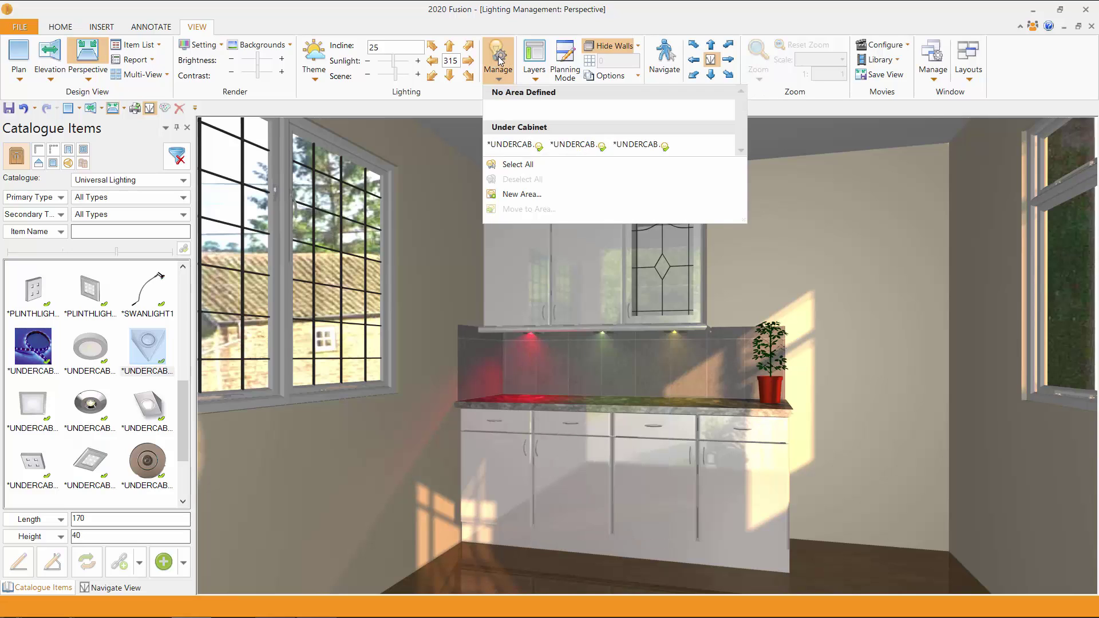
left_click(514, 147, "shift")
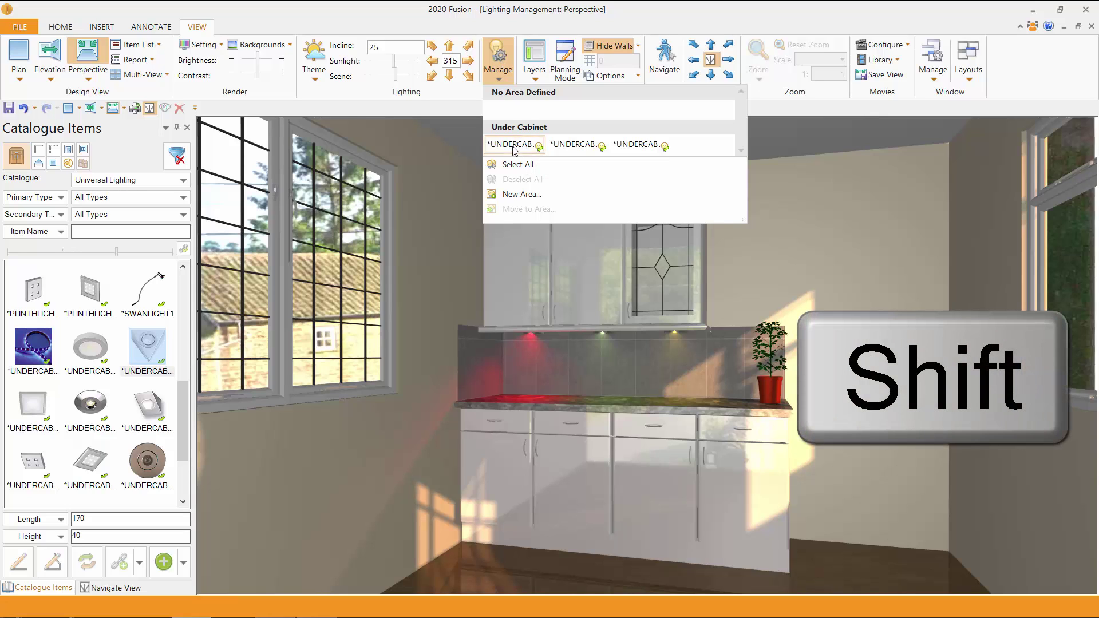
left_click(577, 146, "shift")
left_click(630, 146, "shift")
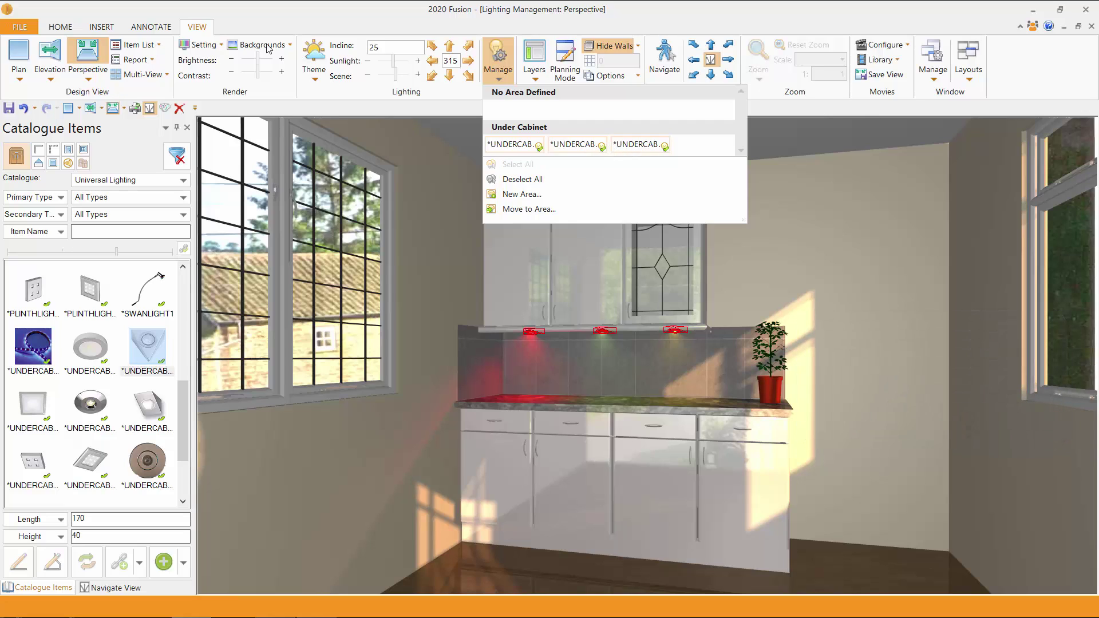
left_click(350, 136)
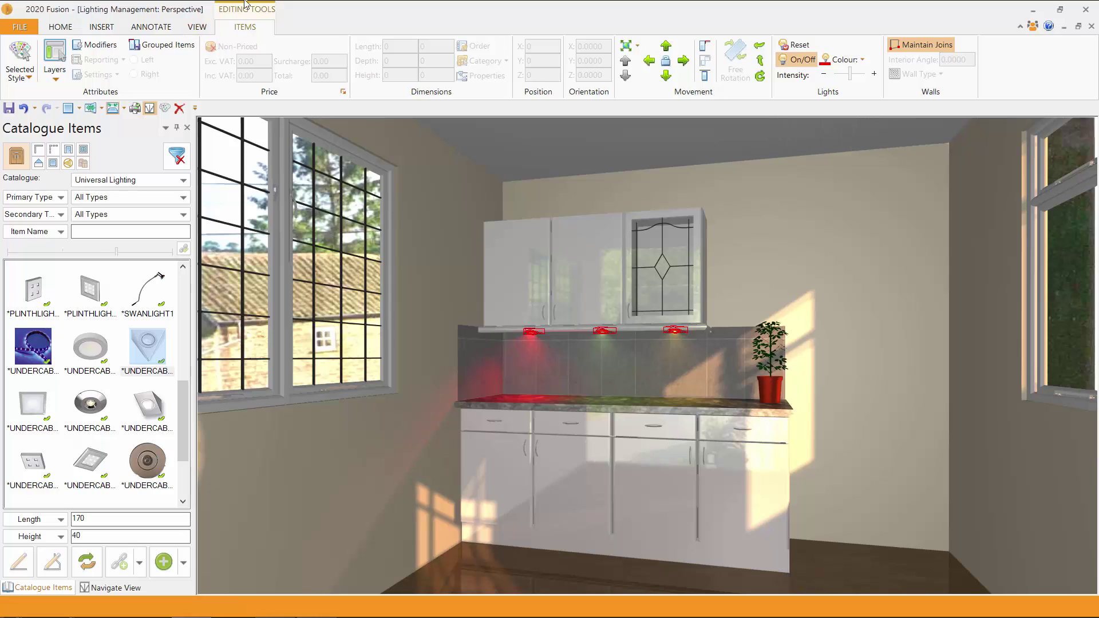
- Reset the three selected under-cabinet downlights to default white and deselect them
left_click(799, 46)
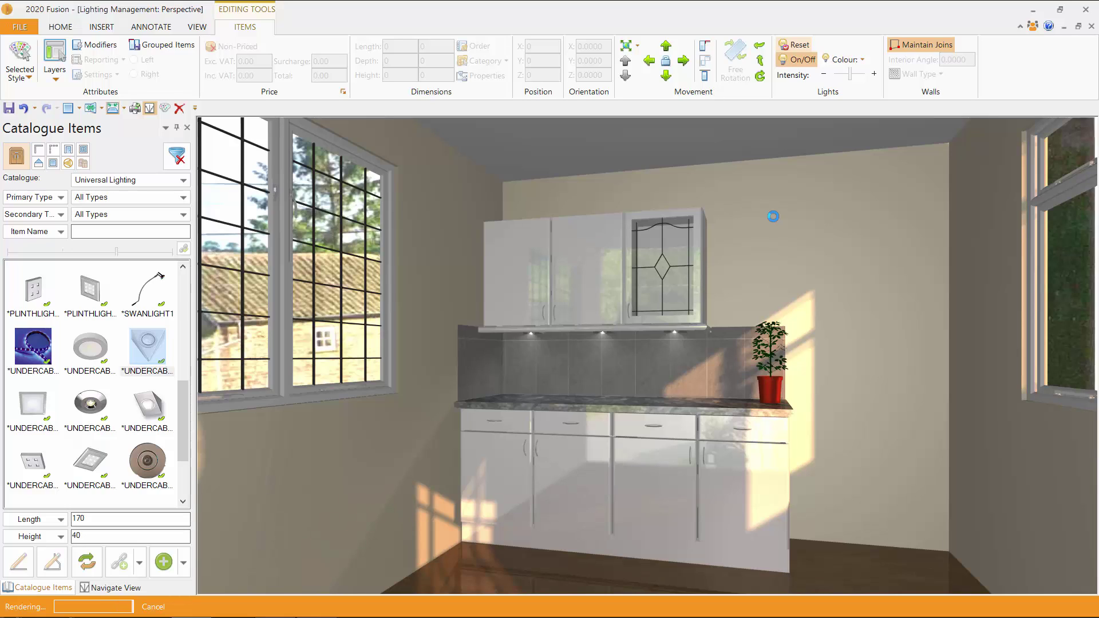
left_click(767, 214)
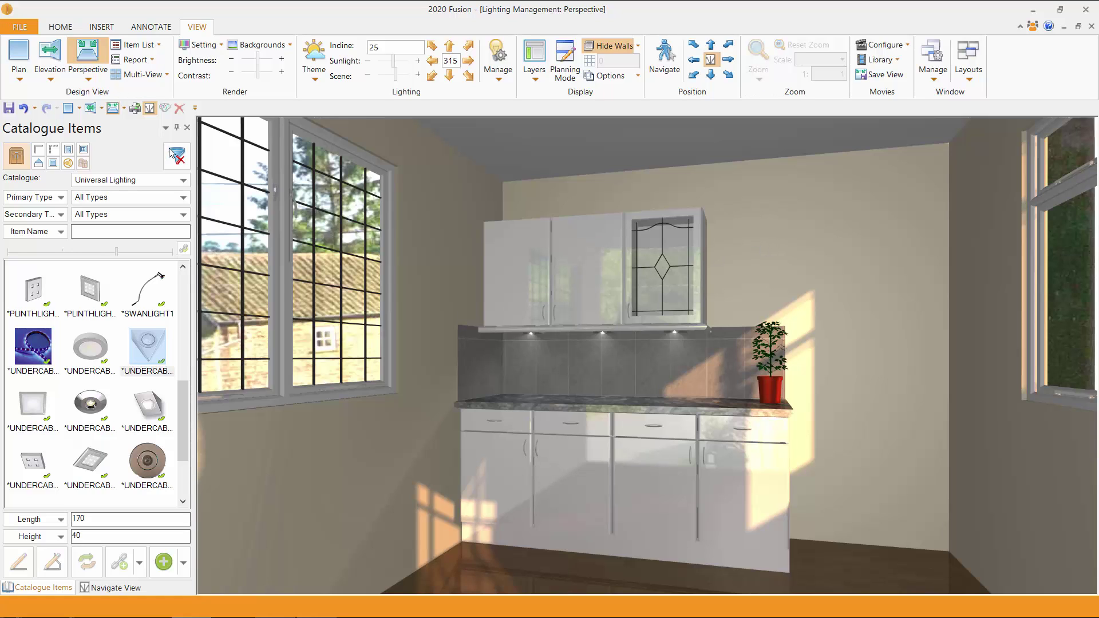
- In the plan, place a plinth light on the base cabinet front and confirm its style
key("ctrl+3")
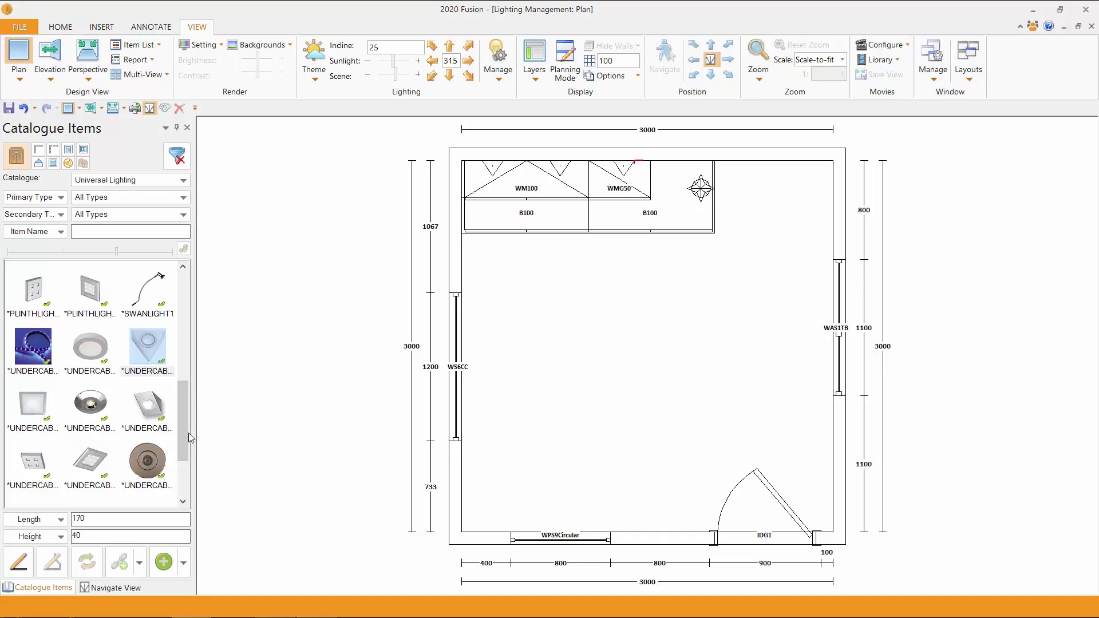
left_click_drag(188, 432, 195, 401)
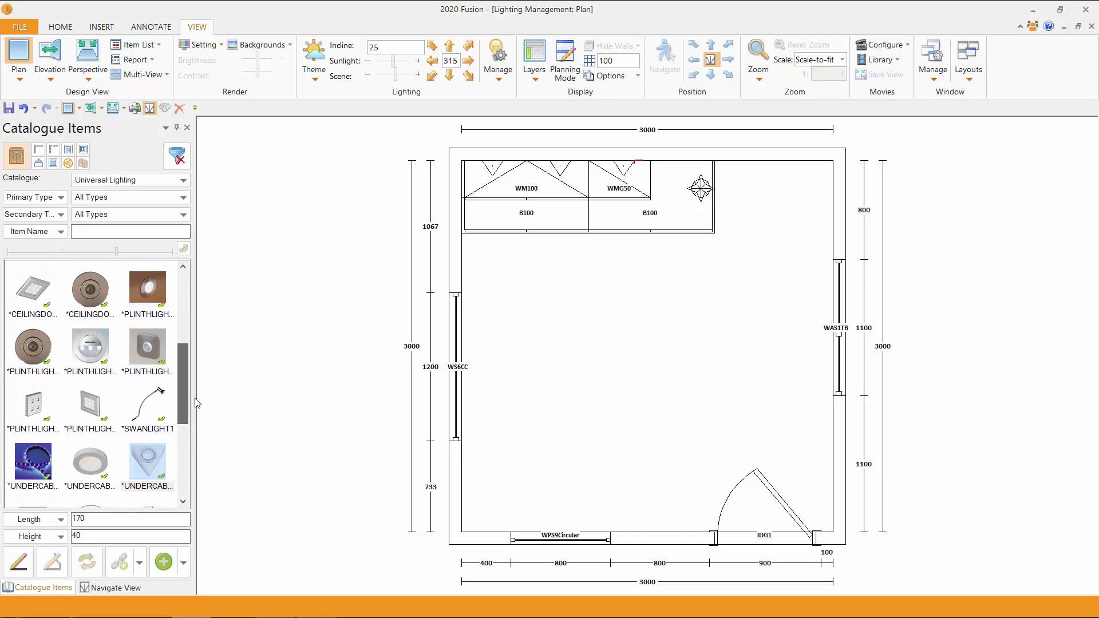
left_click(37, 409)
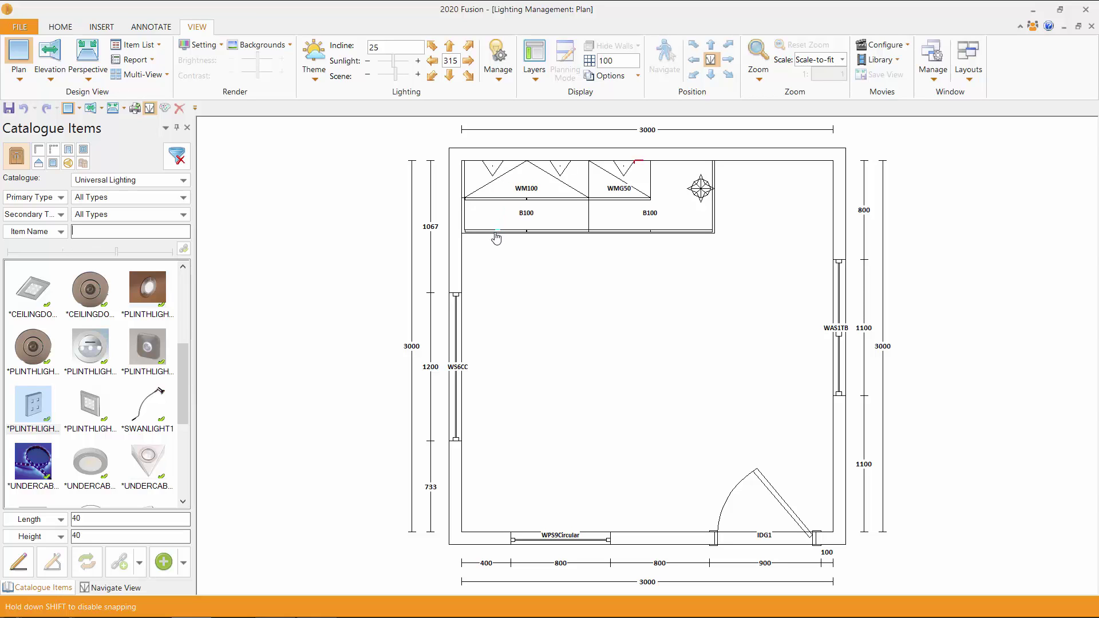
left_click(495, 238)
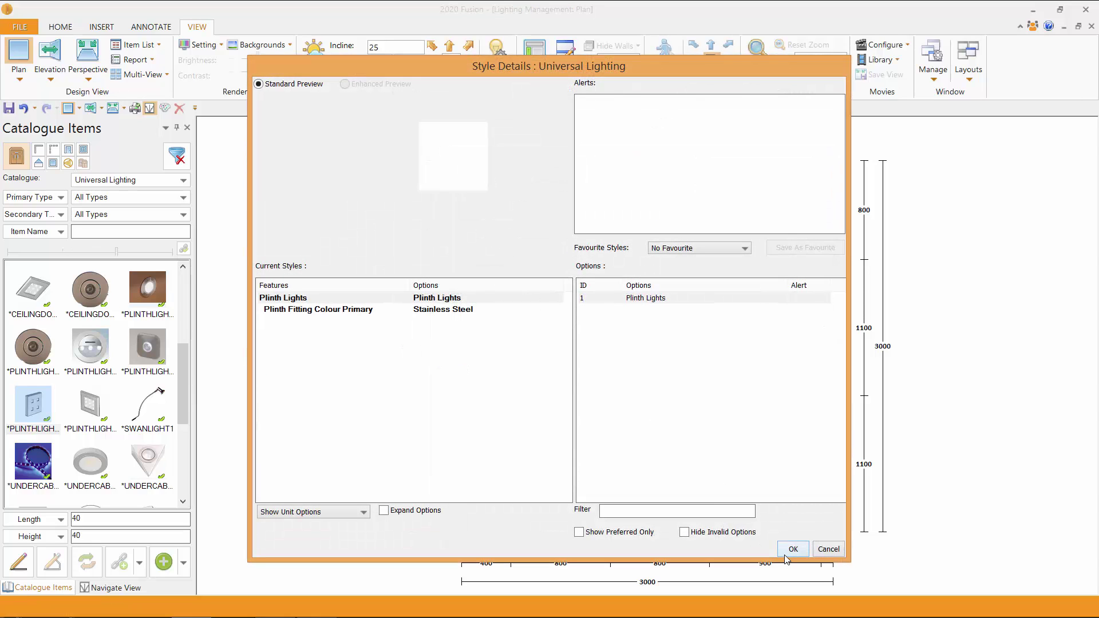
left_click(792, 549)
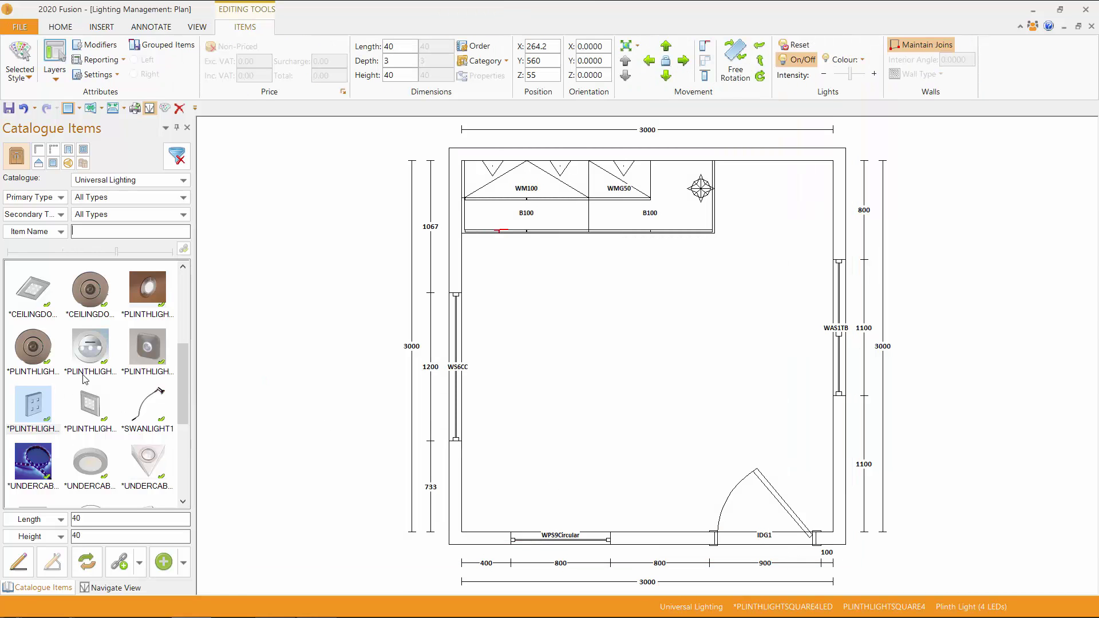
- Place three more plinth lights along the front of the B100 base units
left_click(34, 402)
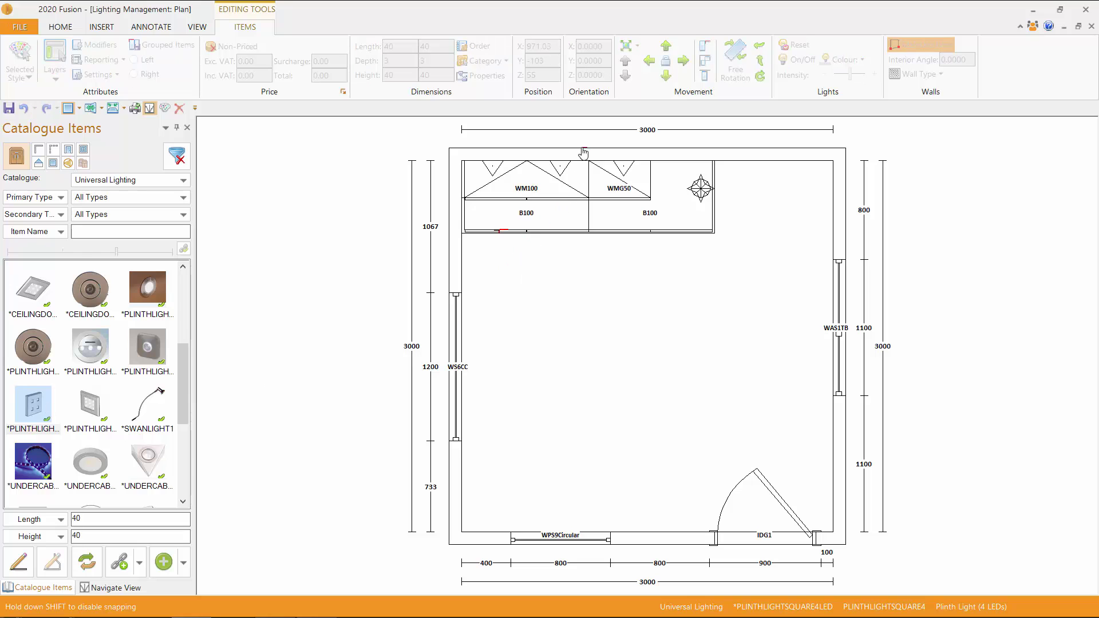
left_click(561, 235)
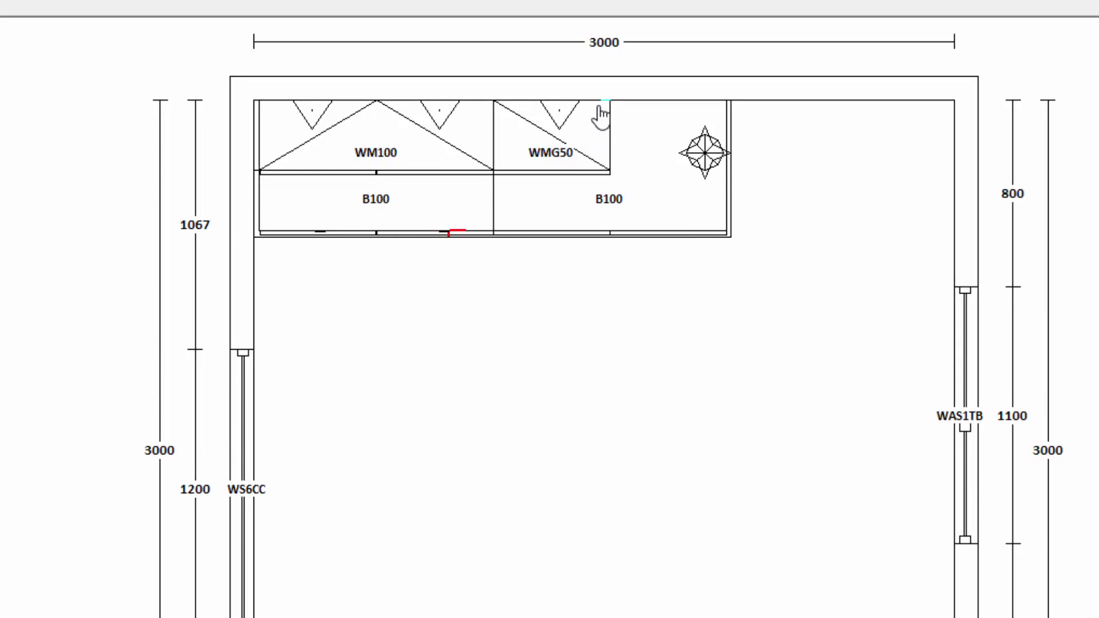
left_click(551, 252)
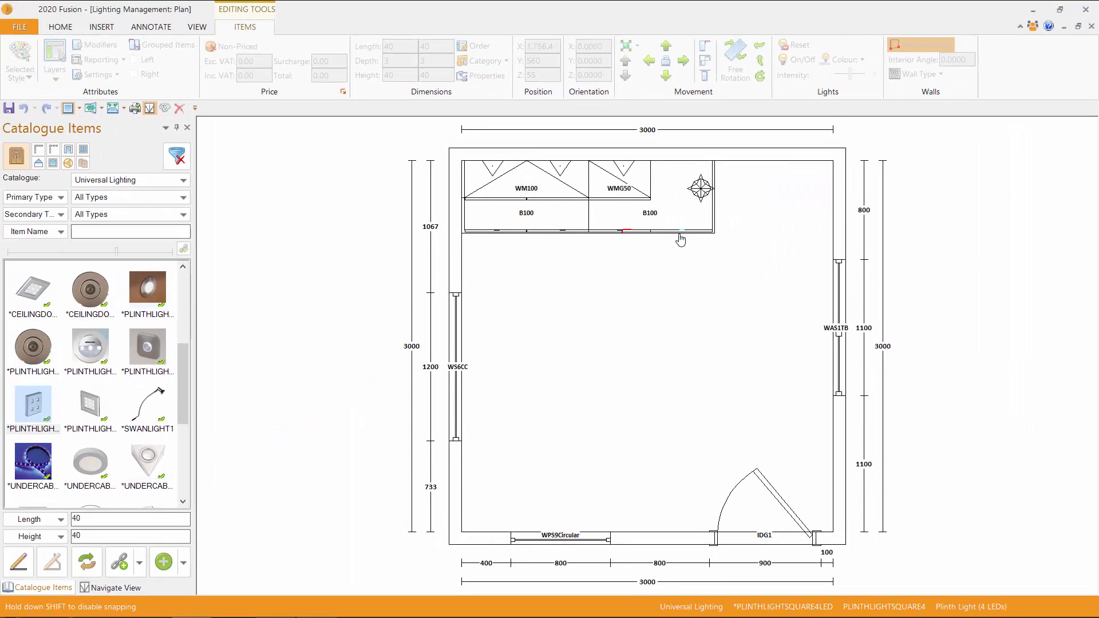
left_click(680, 241)
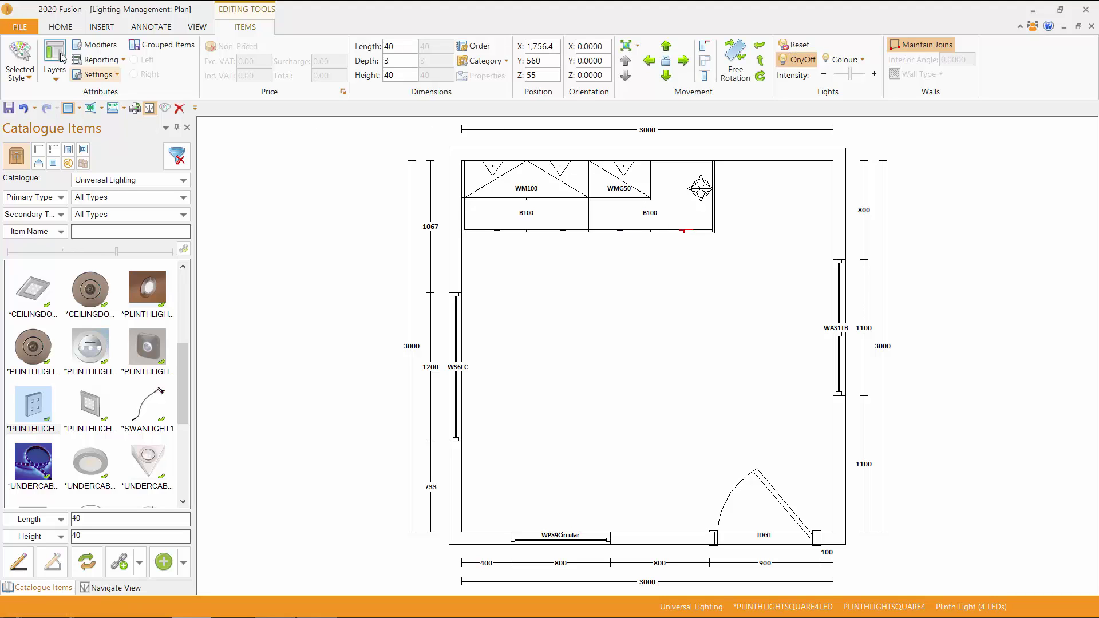
- Switch to the rendered Perspective view and clear the selection so the plinth lights glow
left_click(196, 27)
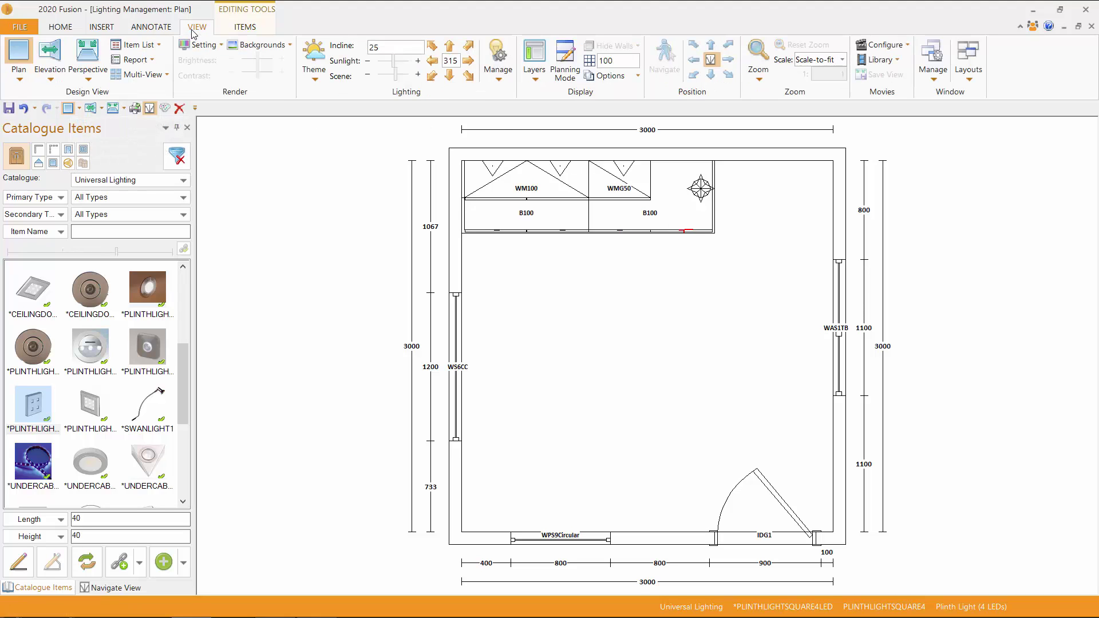
left_click(90, 54)
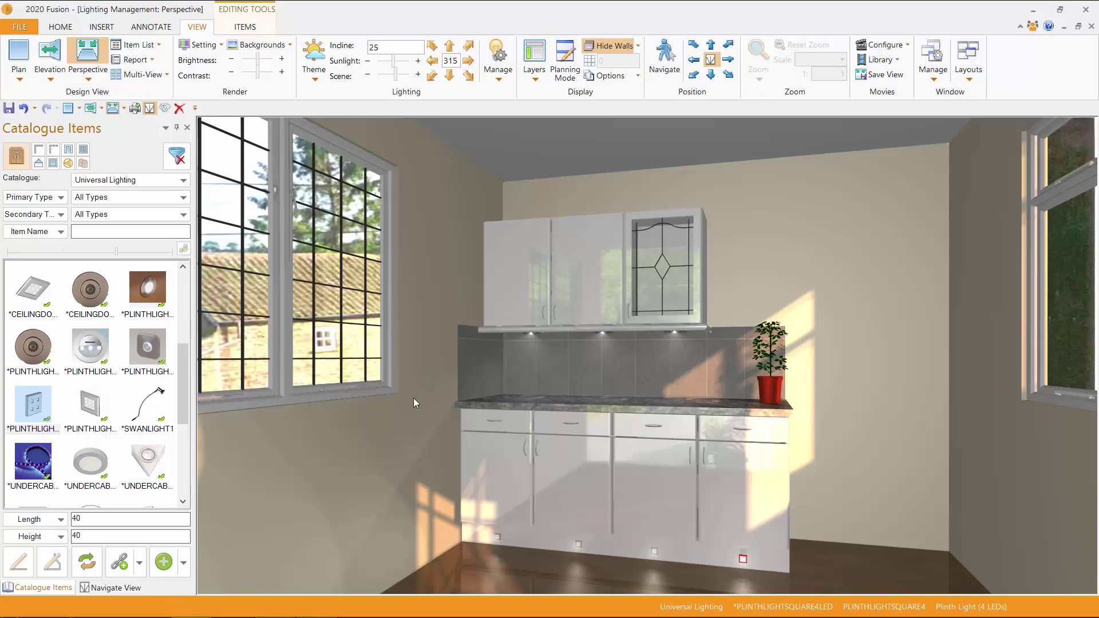
left_click(377, 470)
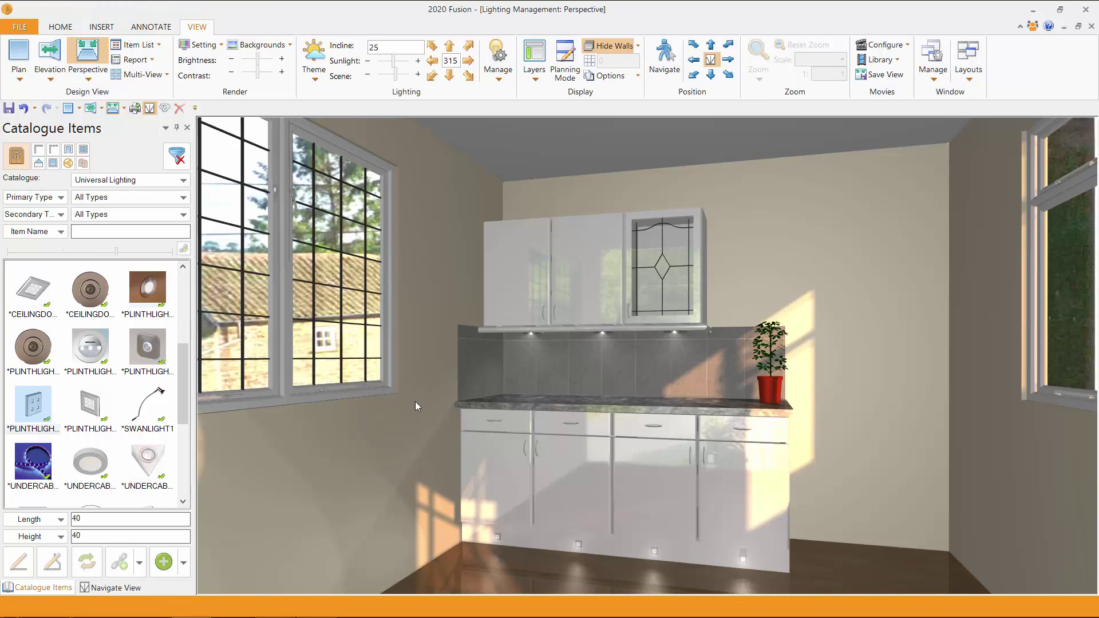
- Create a lighting area 'Plinth' from the four PLINTHLIGHT items and check it in the list
left_click(497, 80)
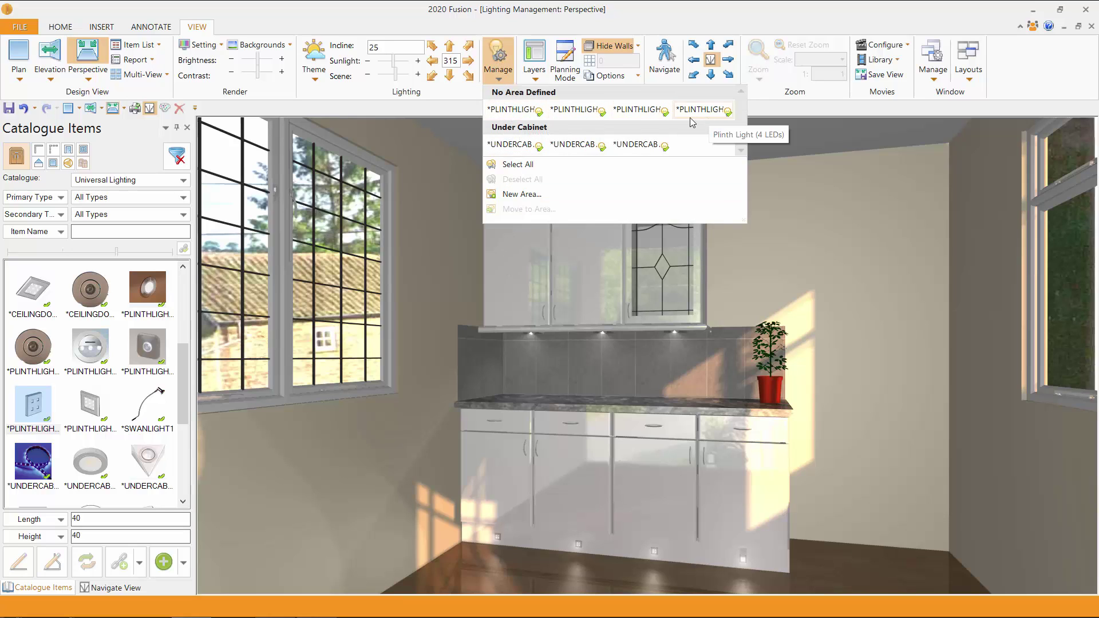
key("shift")
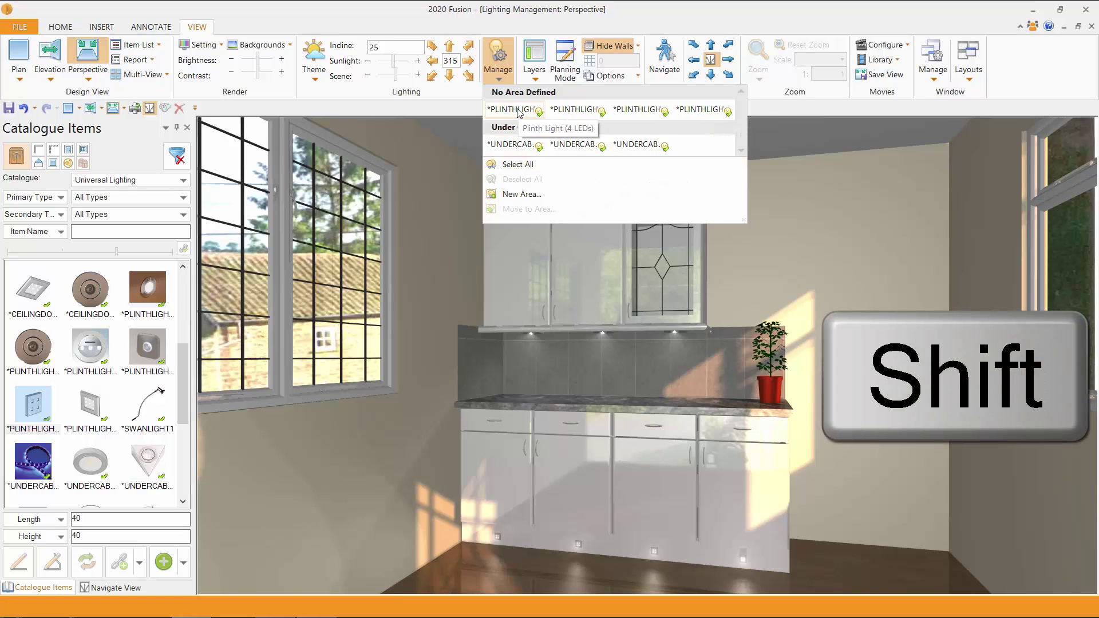
left_click(518, 110, "shift")
left_click(574, 111, "shift")
left_click(637, 111, "shift")
left_click(701, 110, "shift")
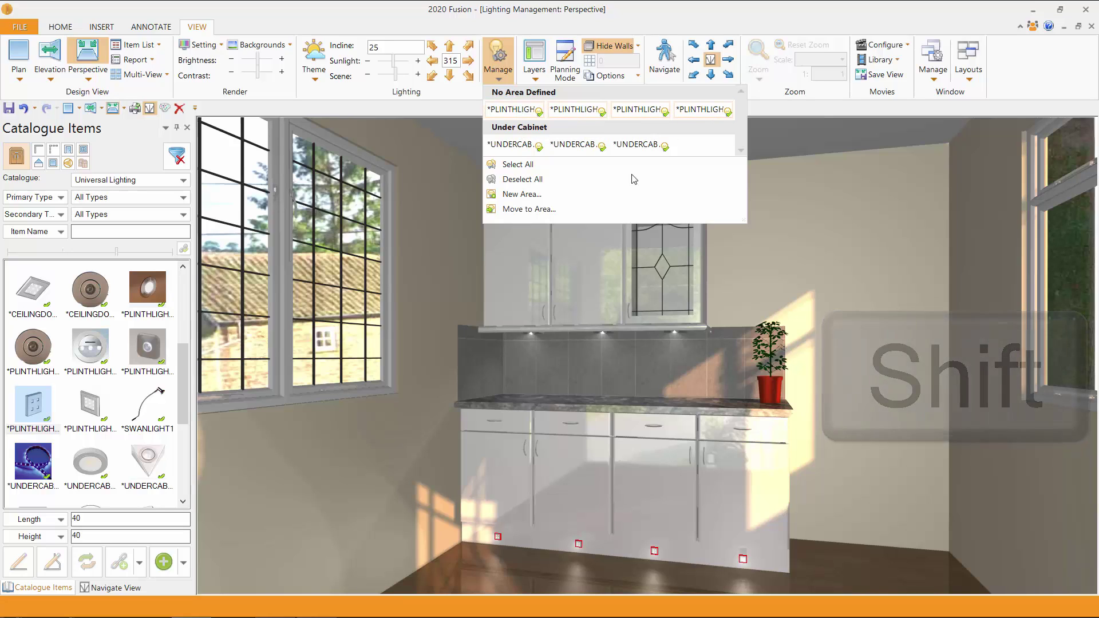
left_click(522, 194)
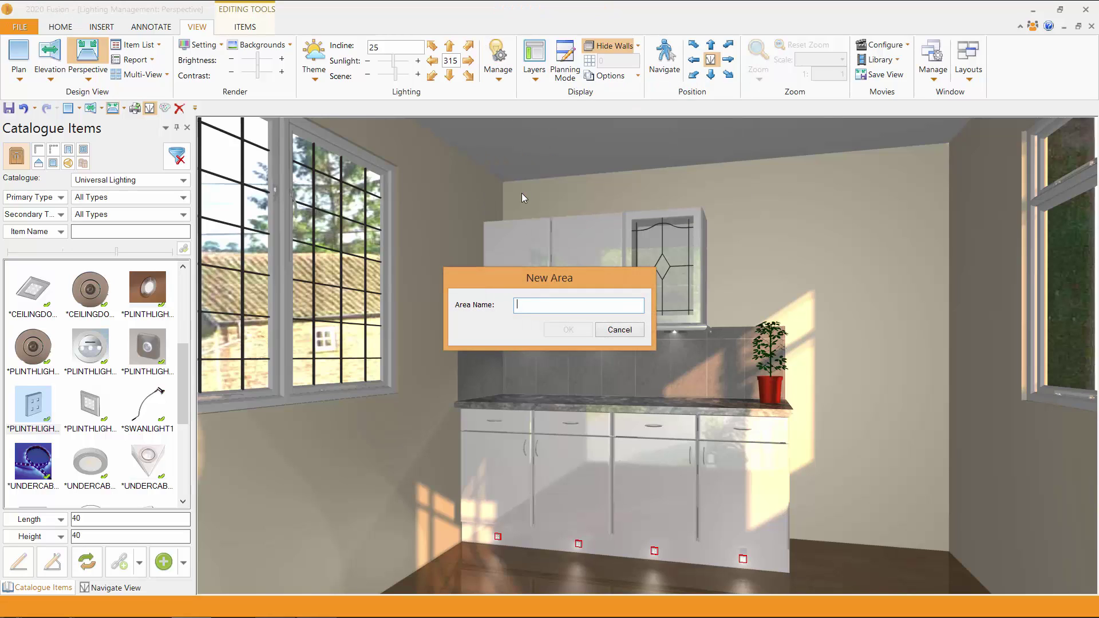
type("Plinth")
left_click(564, 332)
left_click(498, 66)
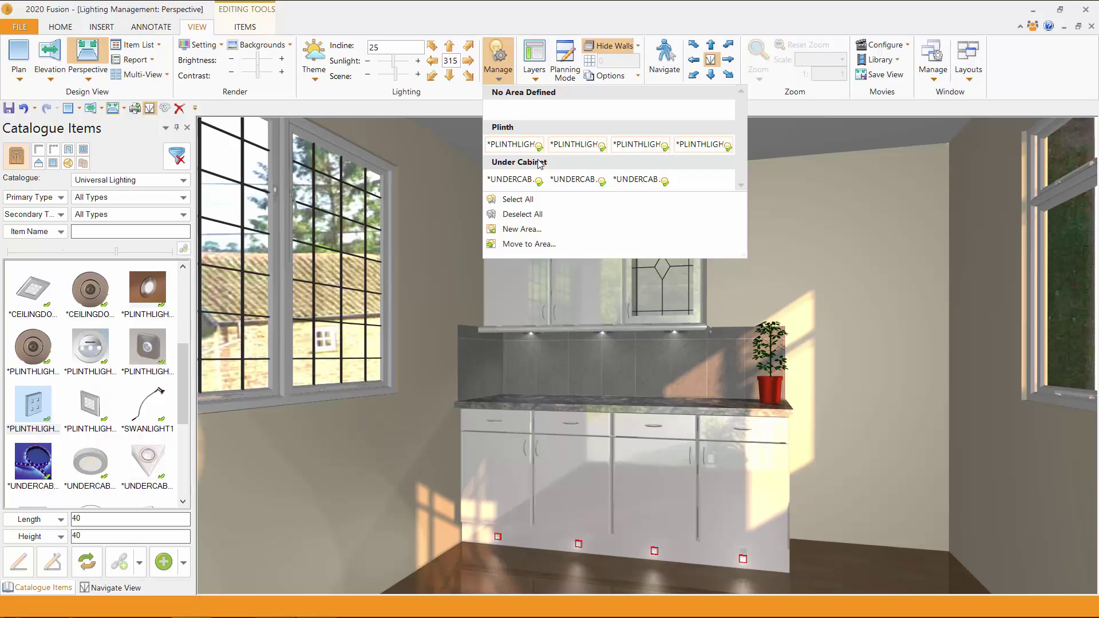
left_click(432, 229)
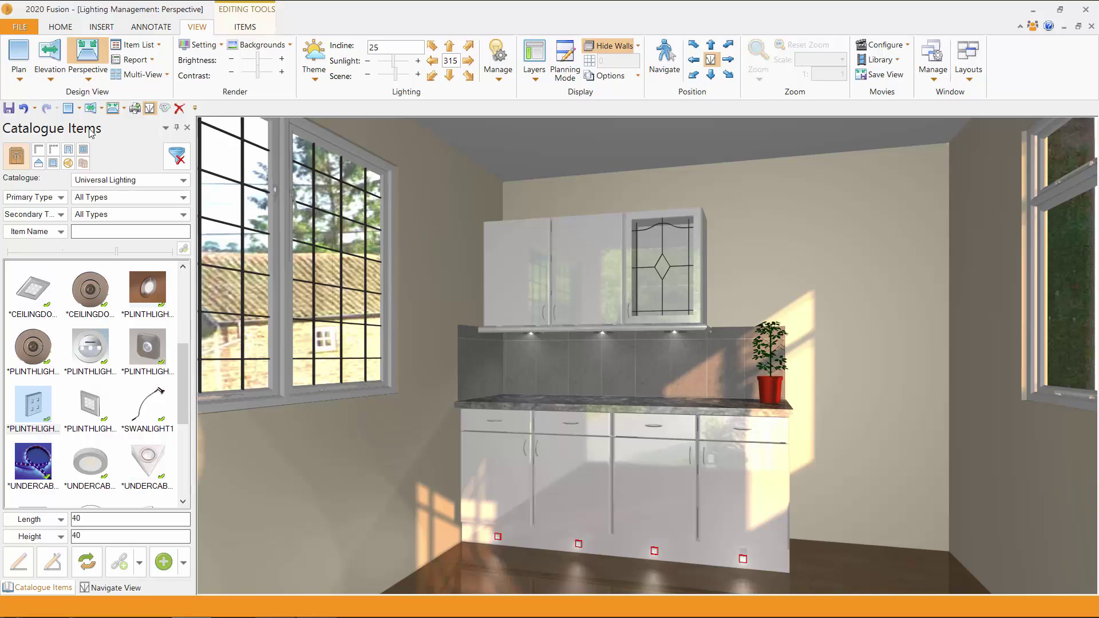
- In Plan, place a CABINTDOWNLIGHT5 wedge downlight inside WMG50 with default style options
left_click(68, 110)
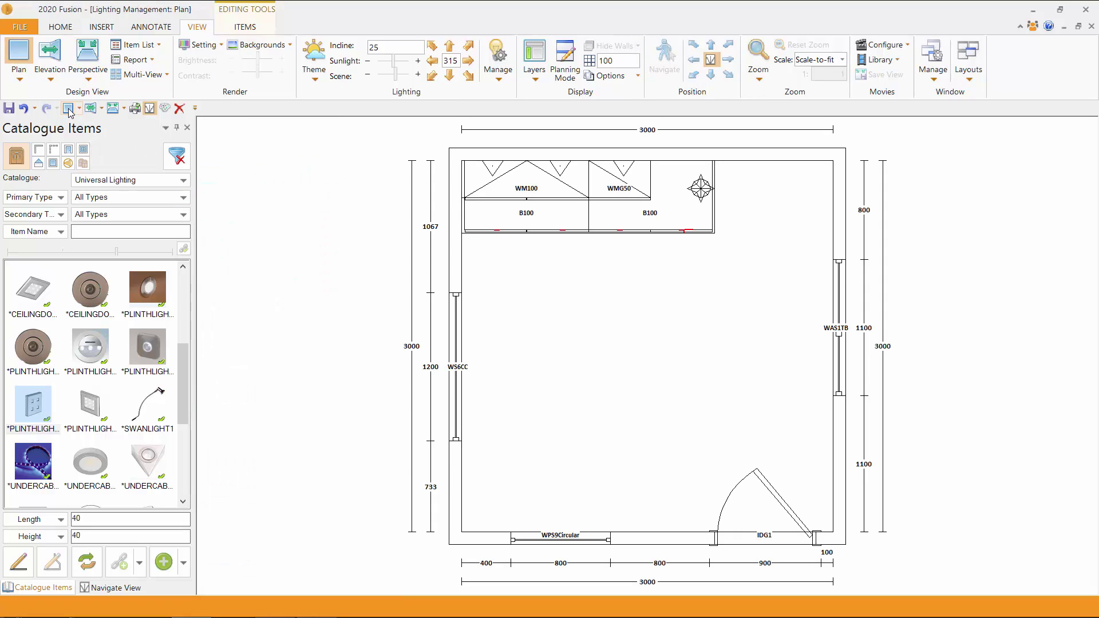
left_click_drag(183, 396, 192, 317)
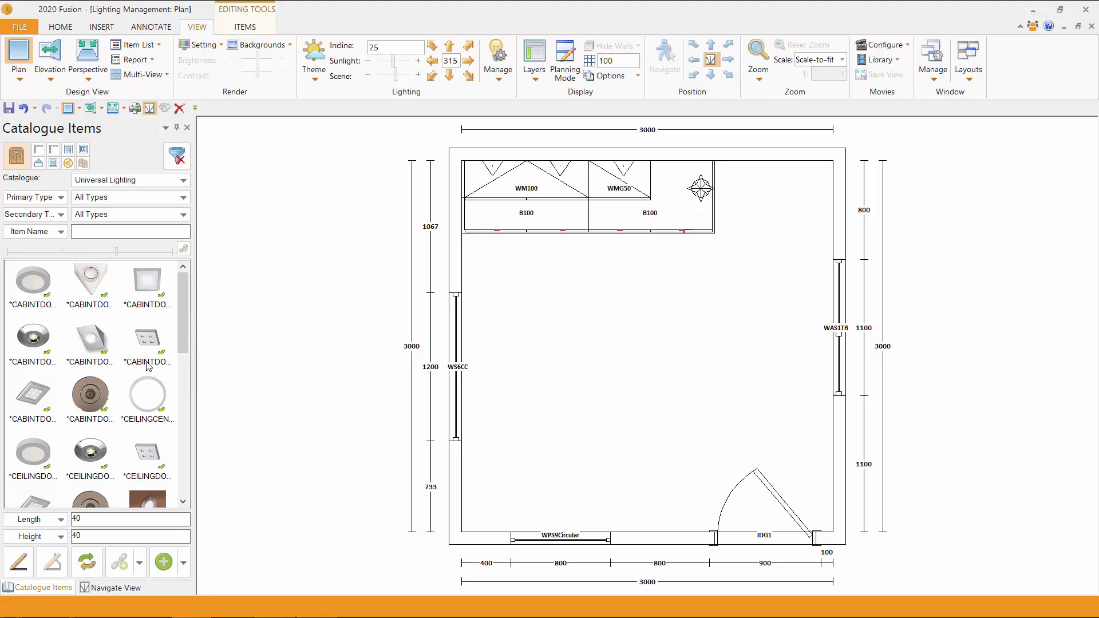
left_click(92, 340)
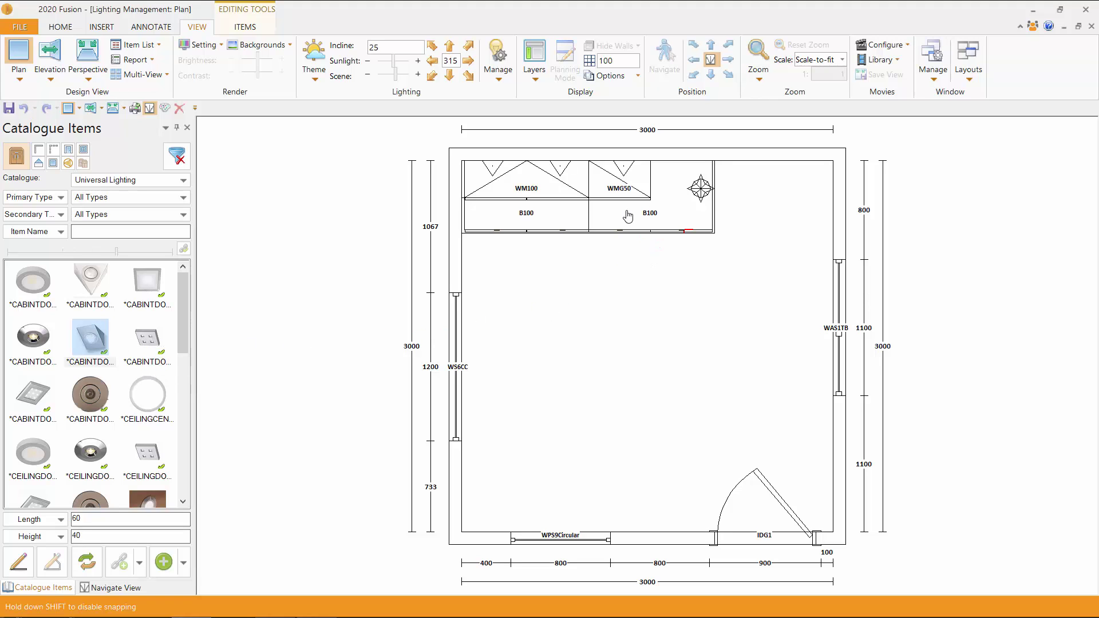
left_click(620, 168)
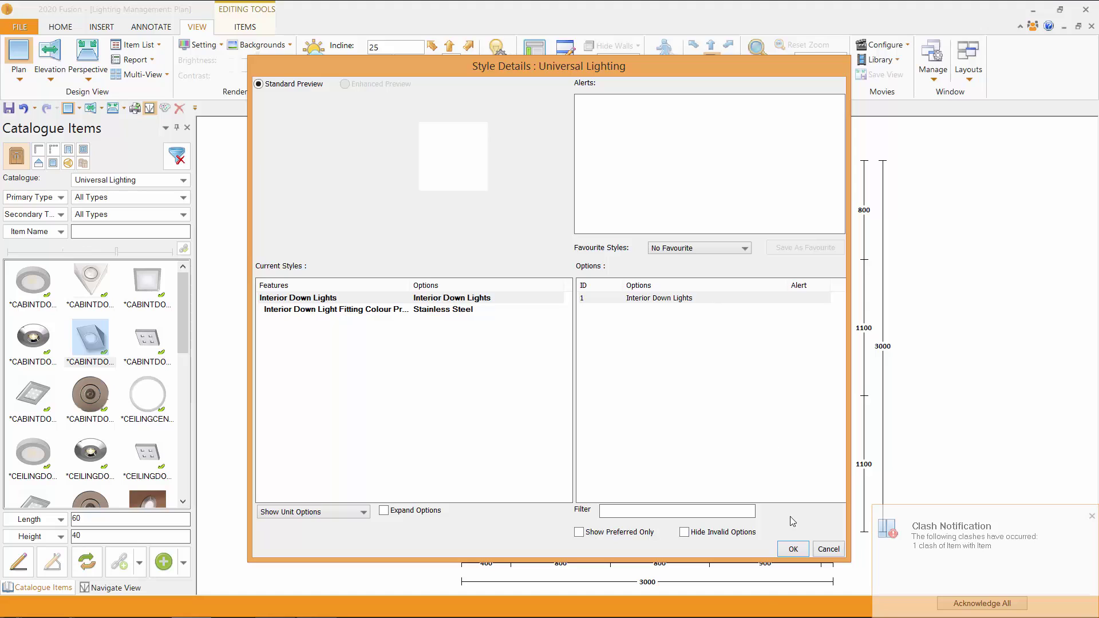
left_click(796, 551)
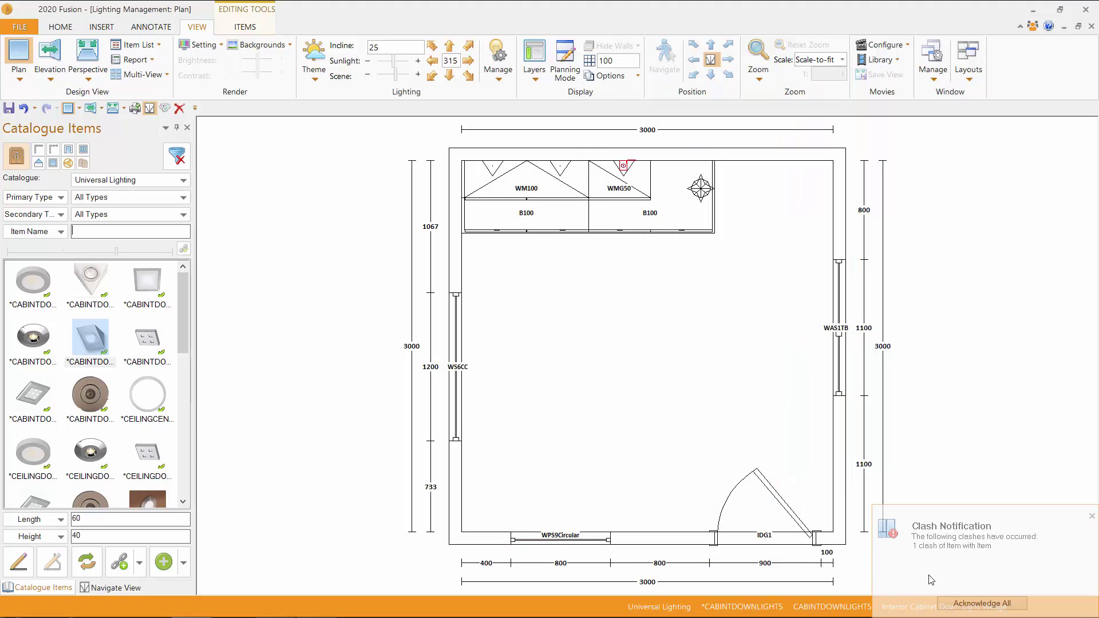
left_click(982, 603)
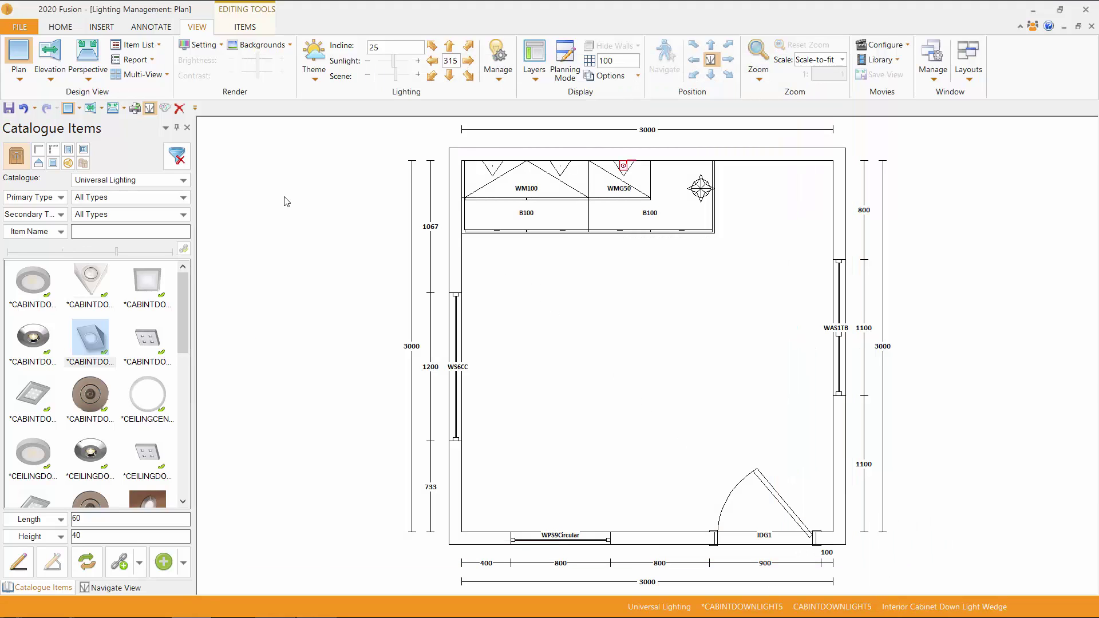
left_click(91, 109)
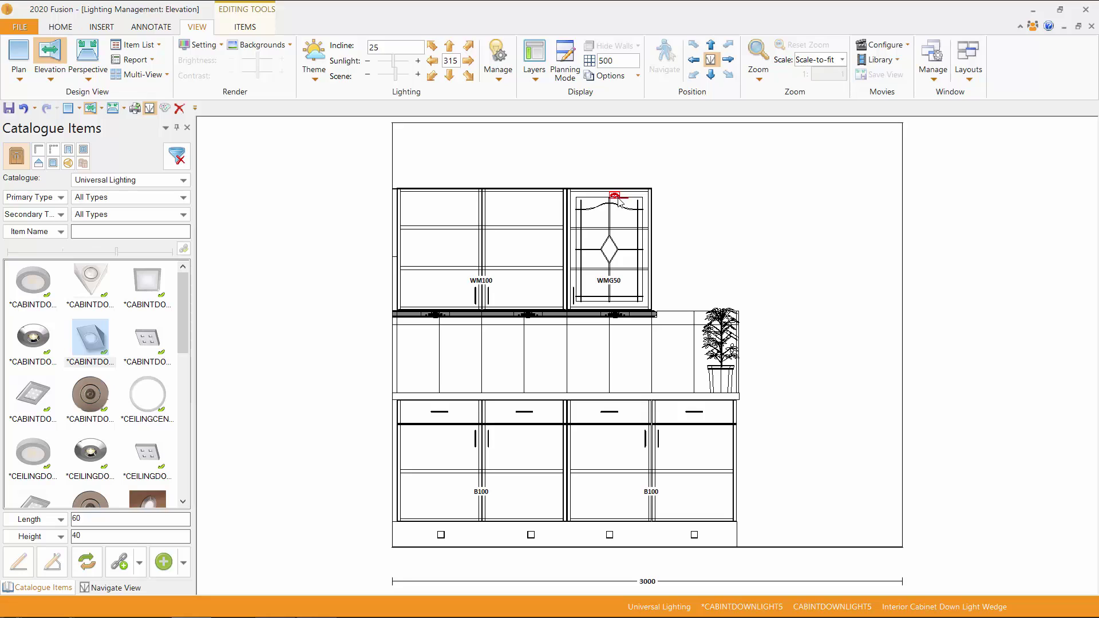
left_click(87, 55)
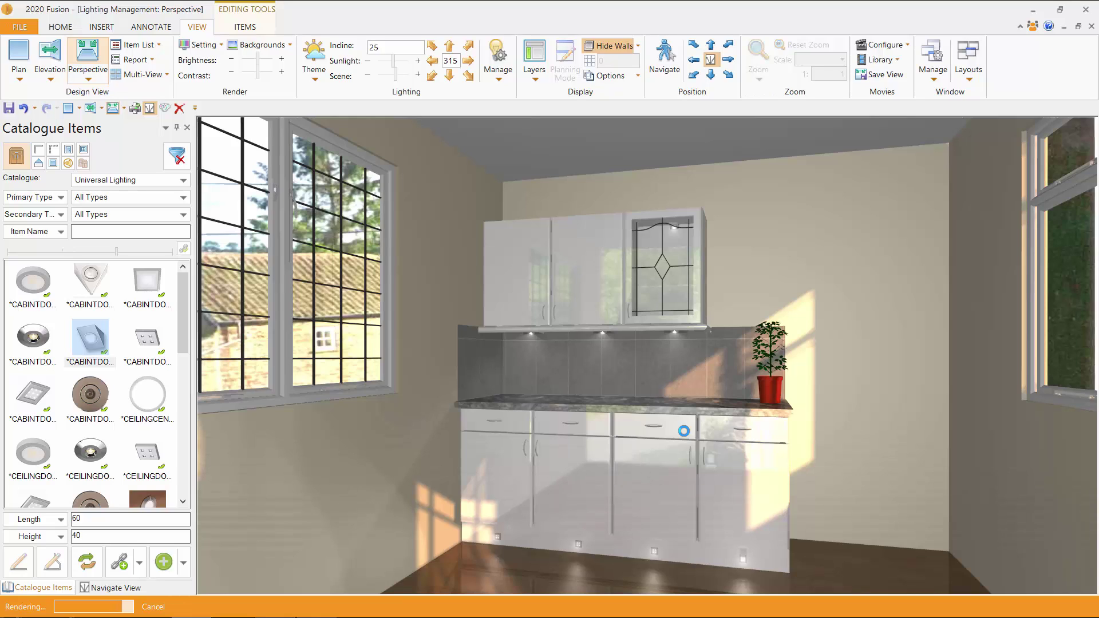
key("ctrl+3")
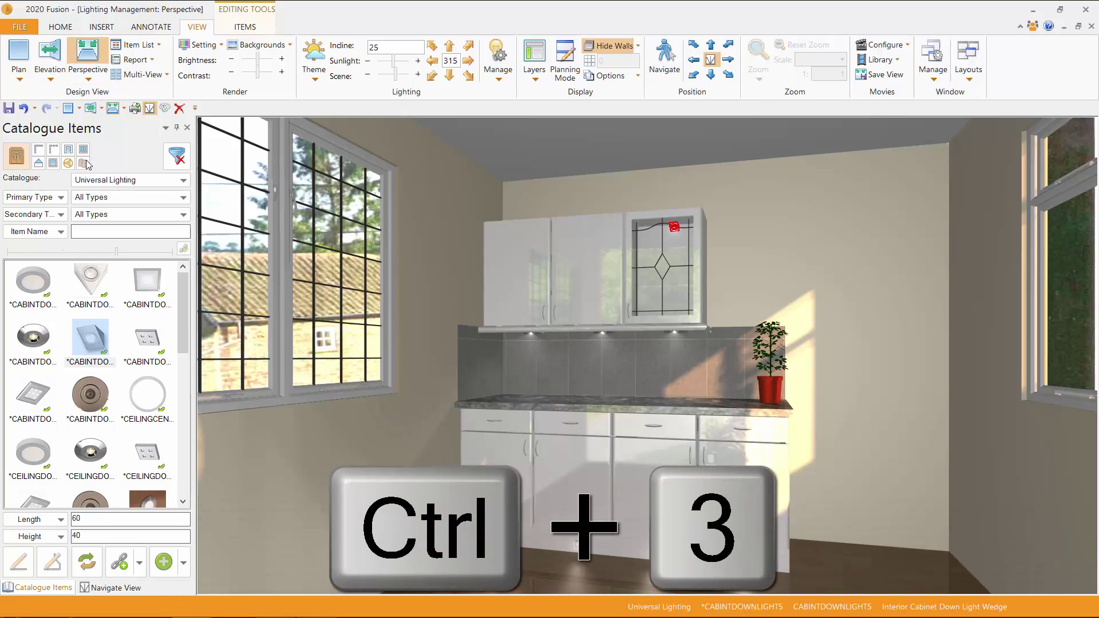
- In Plan, place a SWANLIGHT1 cornice light atop WM100 with default style, then view it with Ctrl+5
left_click(69, 109)
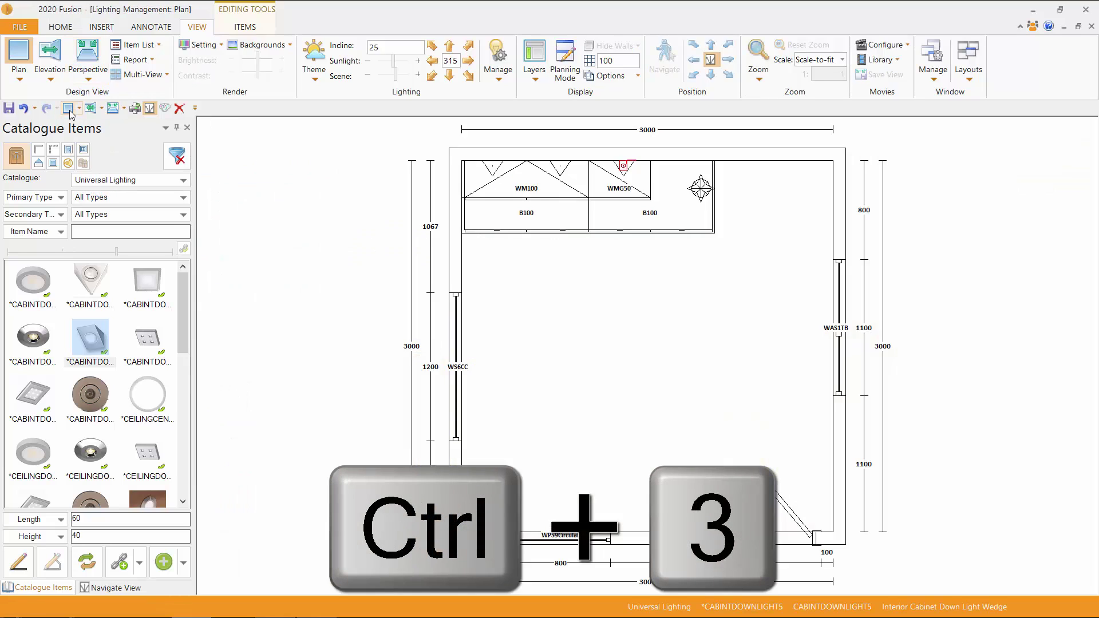
left_click_drag(184, 321, 184, 476)
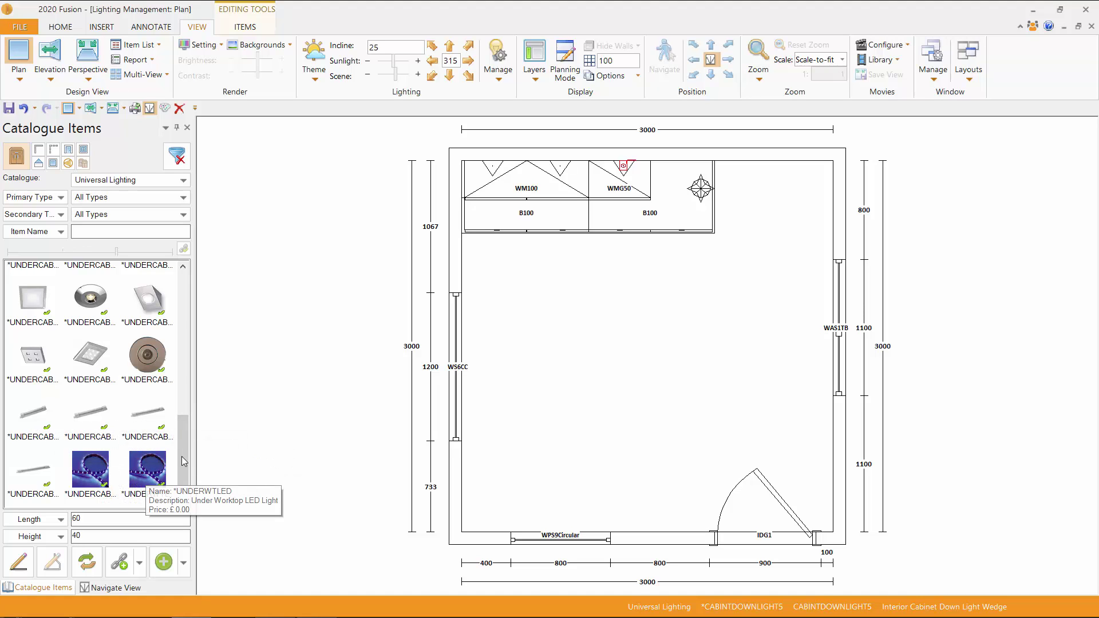
left_click_drag(184, 454, 194, 393)
left_click(148, 369)
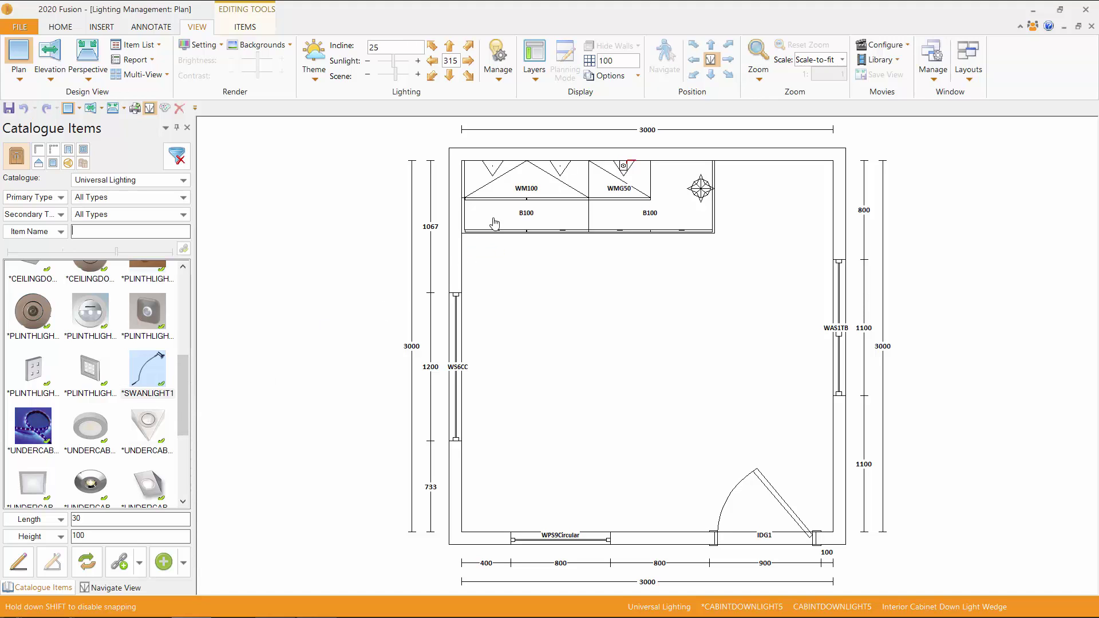
left_click(528, 185)
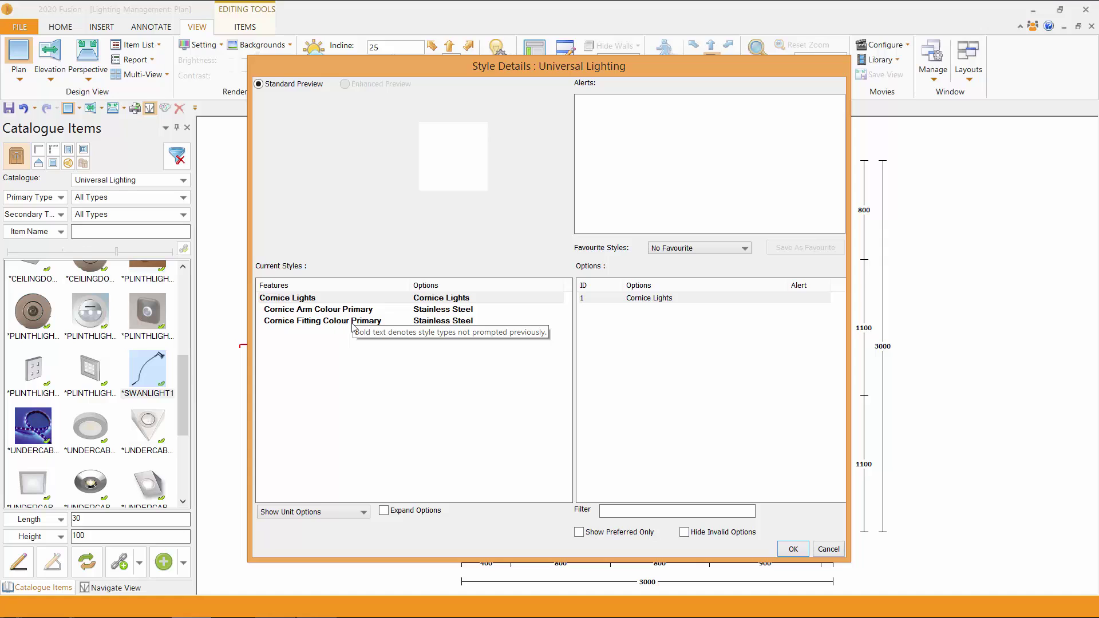
left_click(792, 549)
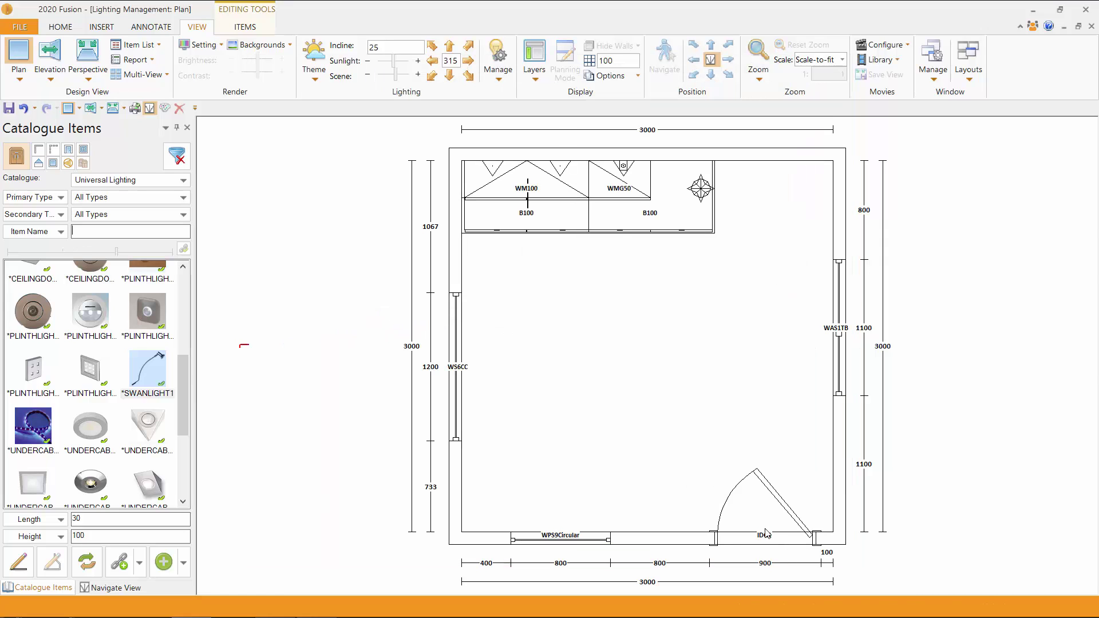
key("ctrl+5")
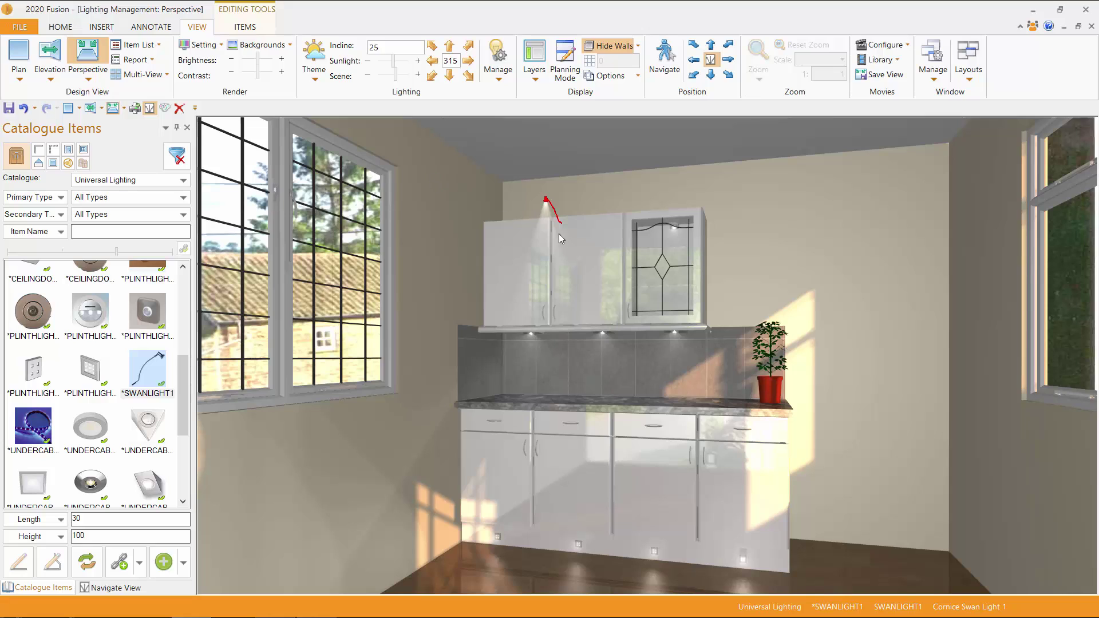
- Lower the swan light's Lights Intensity slider on the ITEMS tab
left_click(245, 27)
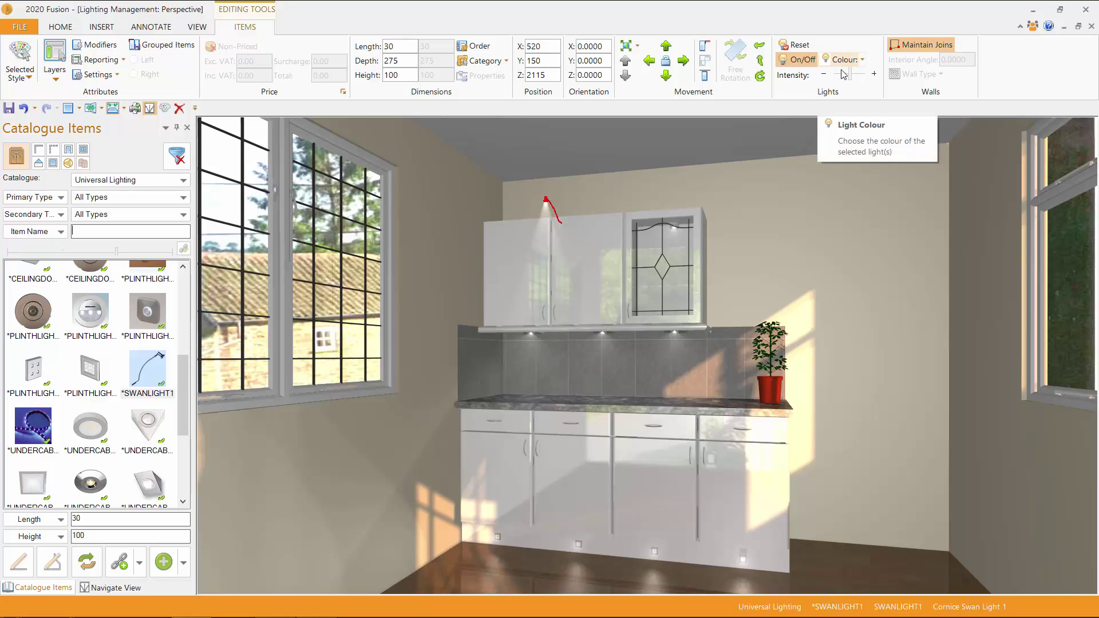
left_click_drag(850, 78, 840, 78)
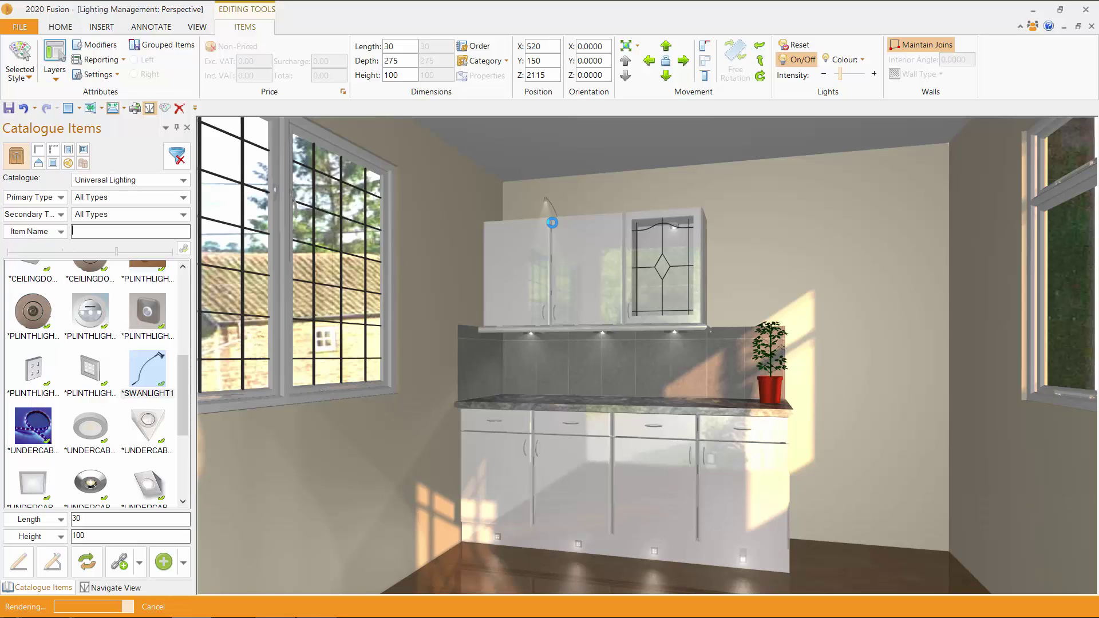
- Group the *CABINTDO downlight and *SWANLIGHT into a new lighting area 'Cabinet feature lights'
left_click(538, 162)
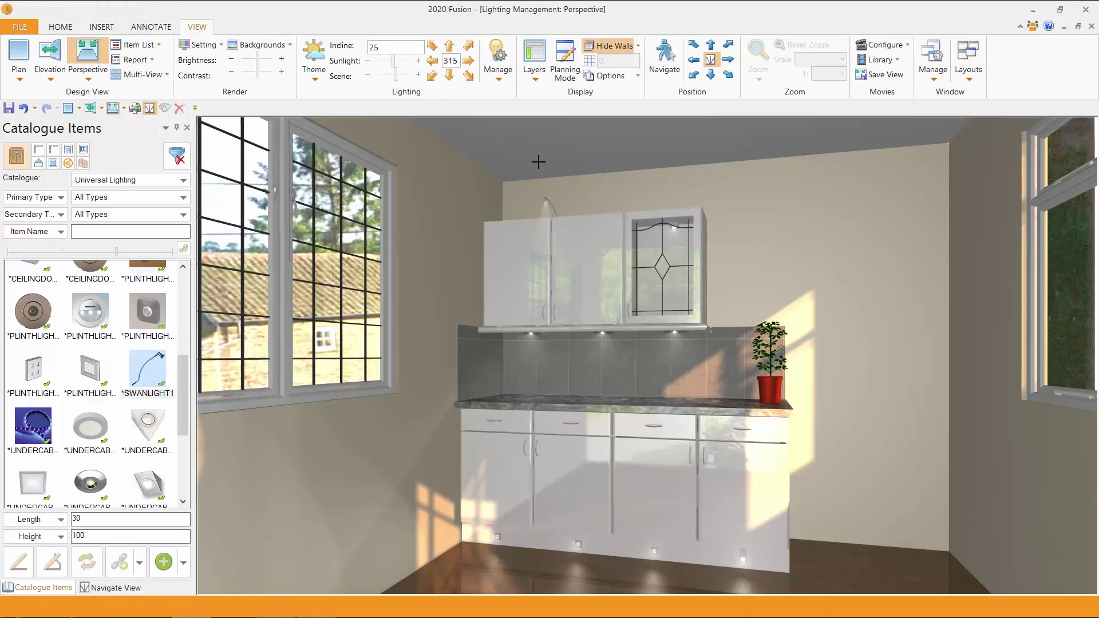
left_click(499, 61)
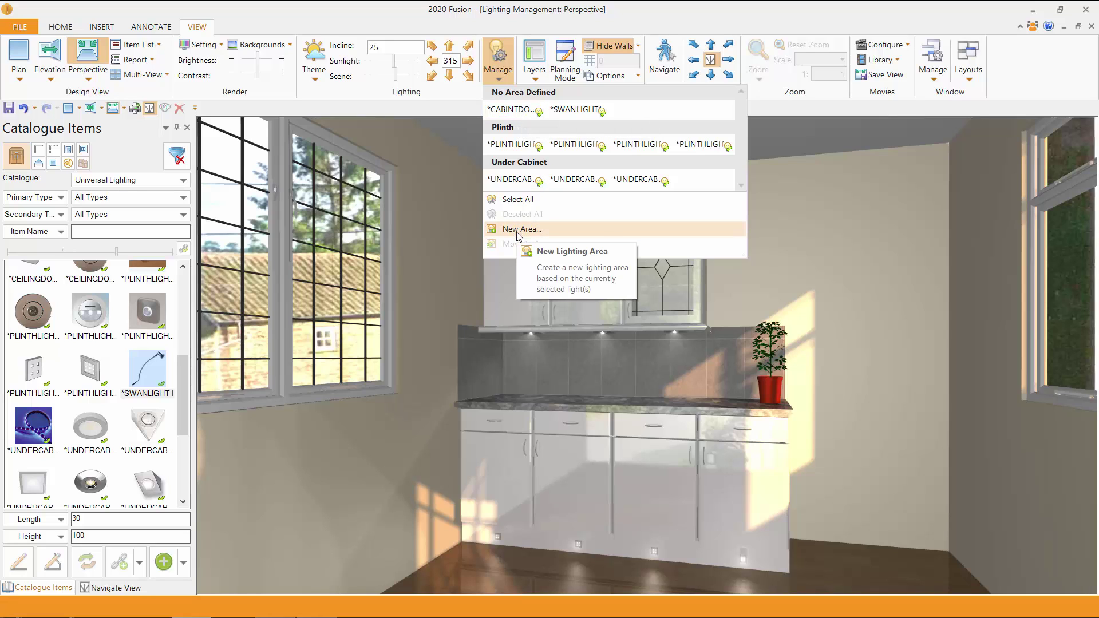
key("shift")
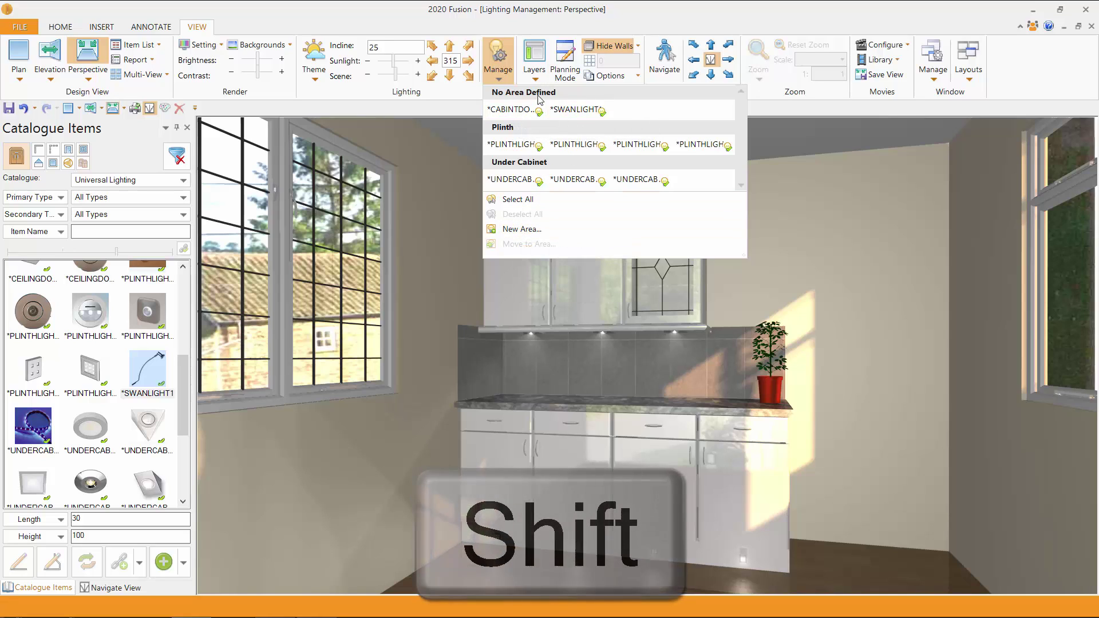
left_click(511, 109, "shift")
left_click(576, 110, "shift")
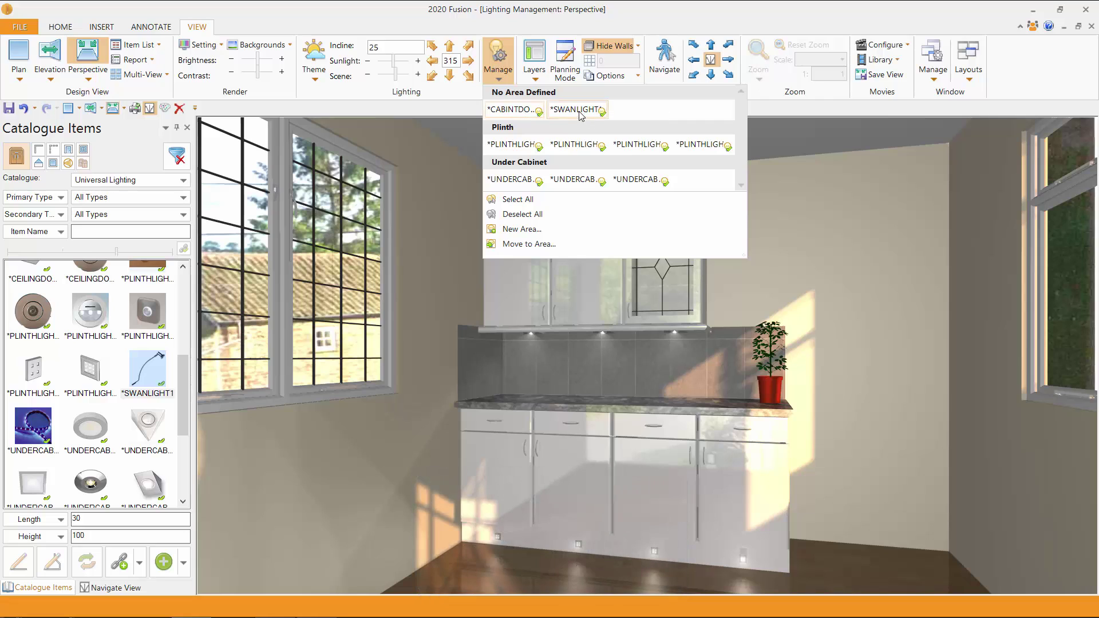
left_click(520, 229)
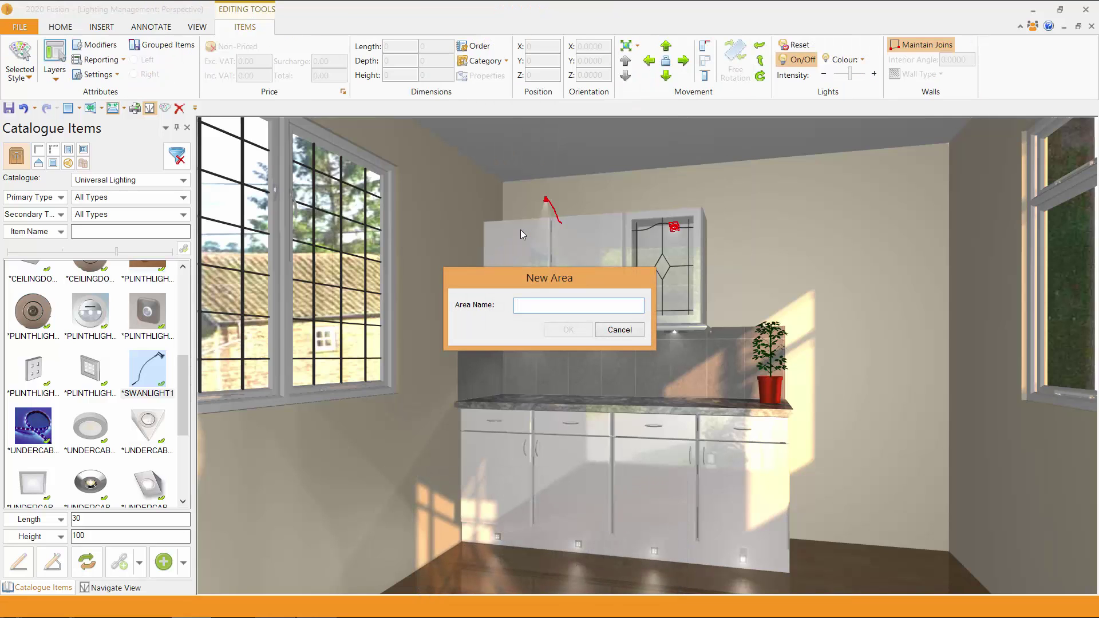
type("Cabinet feature lights")
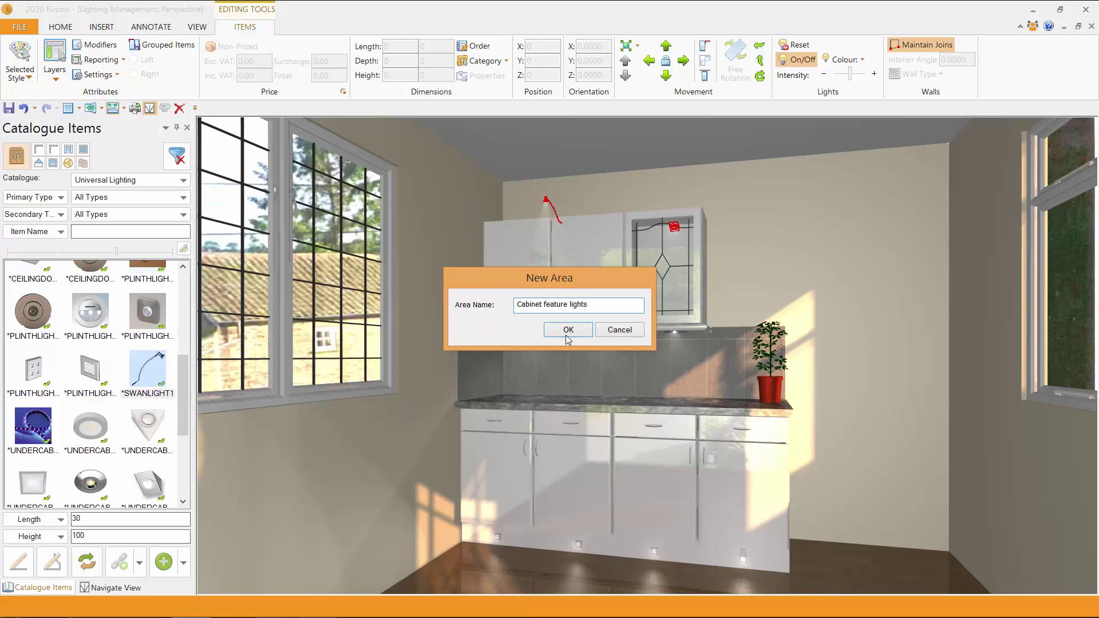
left_click(566, 332)
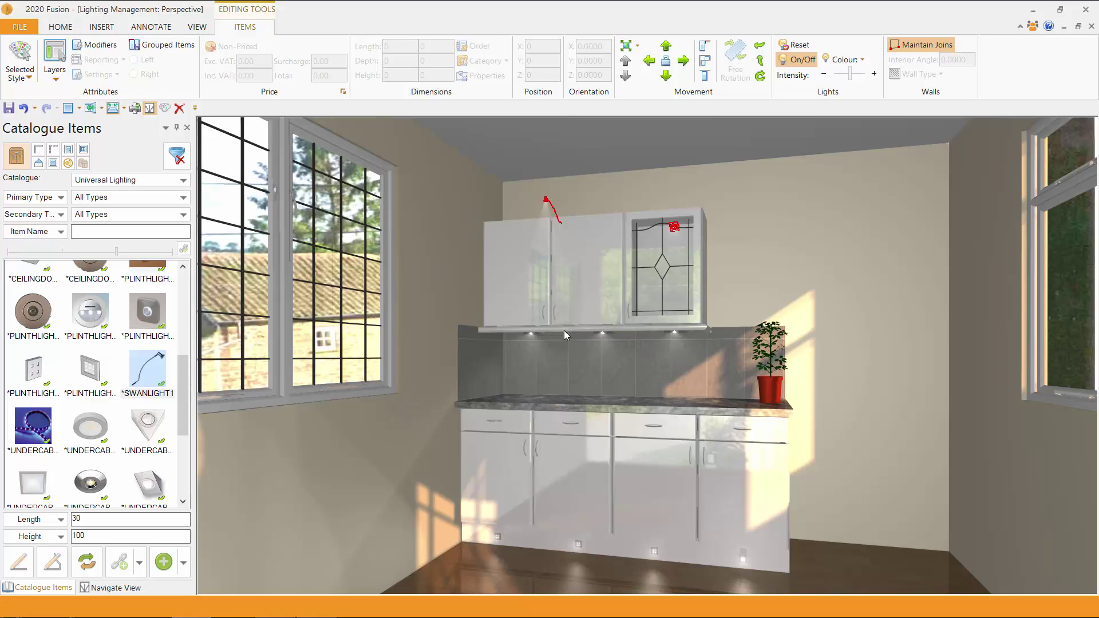
- Deselect the swan-neck light in the perspective view
left_click(628, 151)
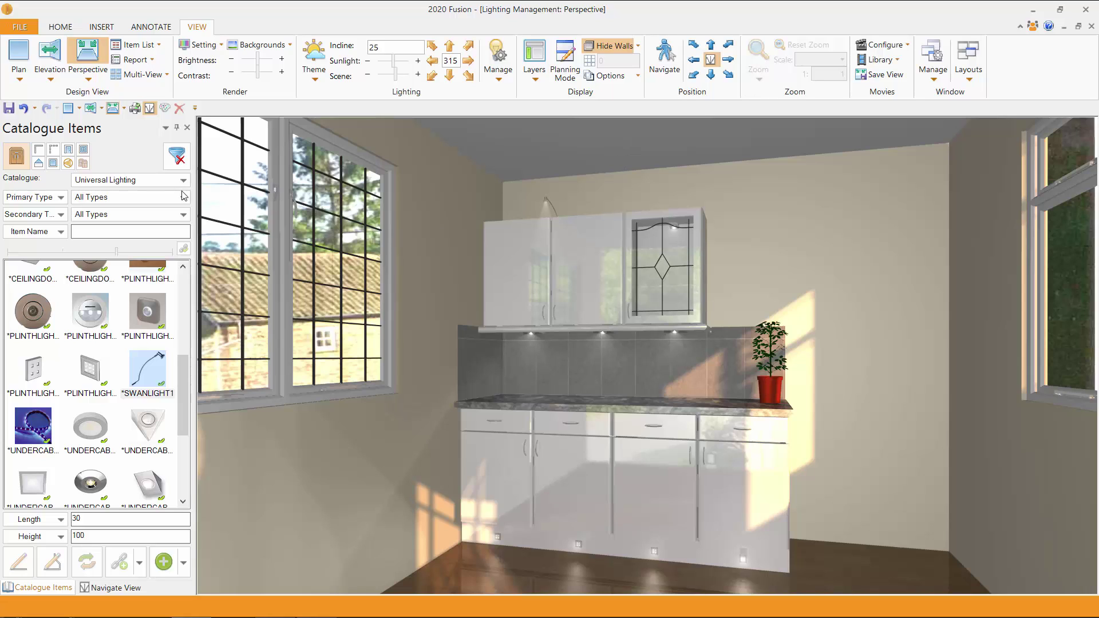
- Switch to the 2D Plan view and turn on Show Grid
left_click(17, 57)
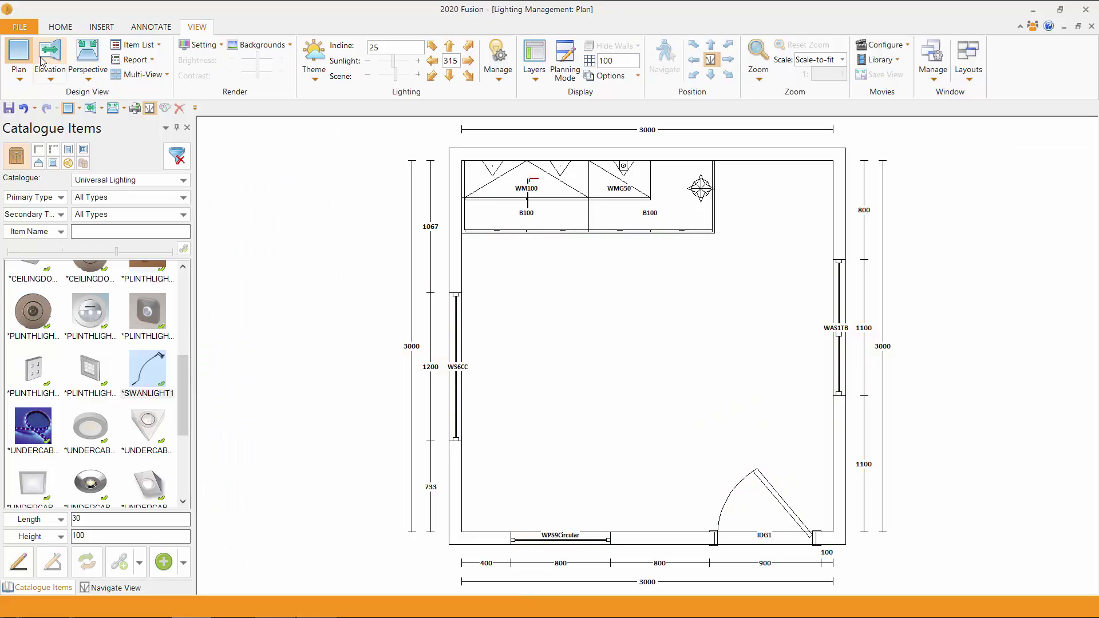
left_click(590, 61)
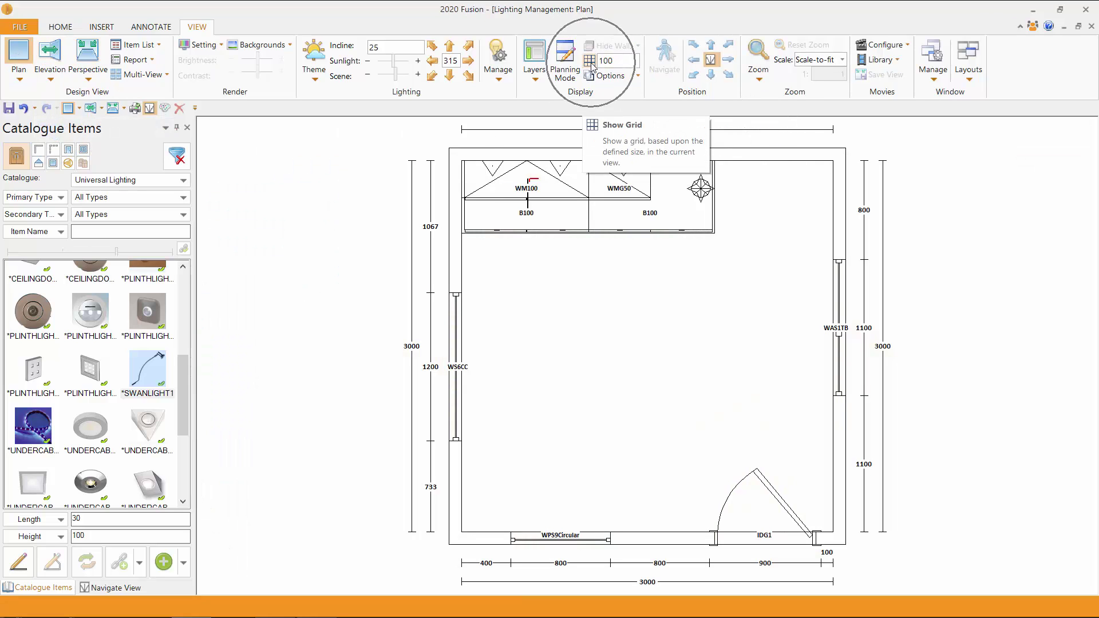
left_click(591, 62)
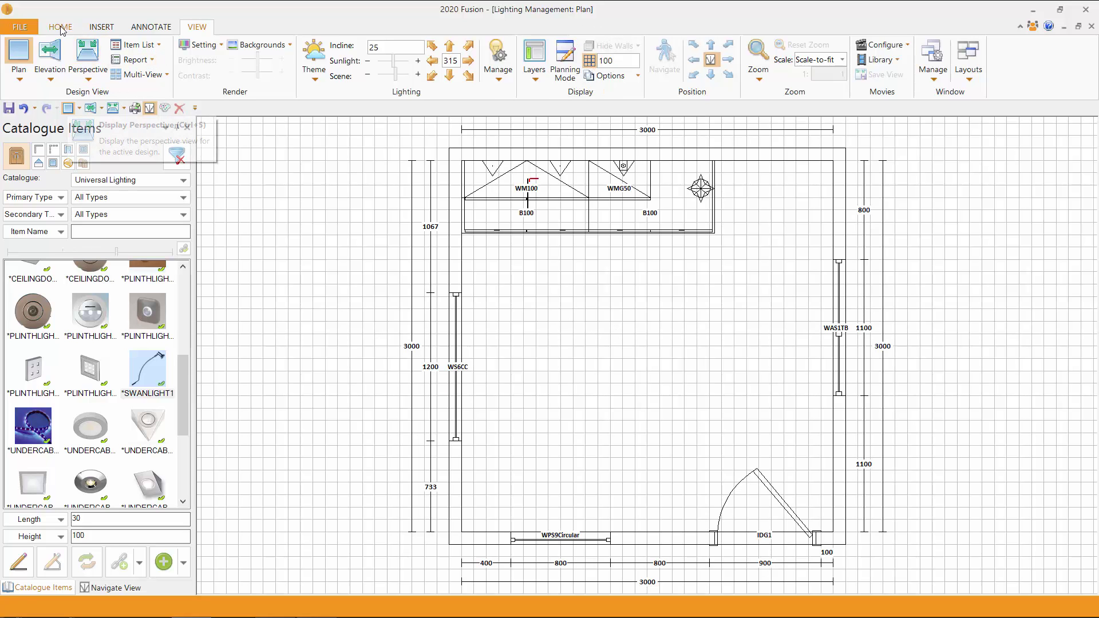
scroll(131, 67, "up", 3)
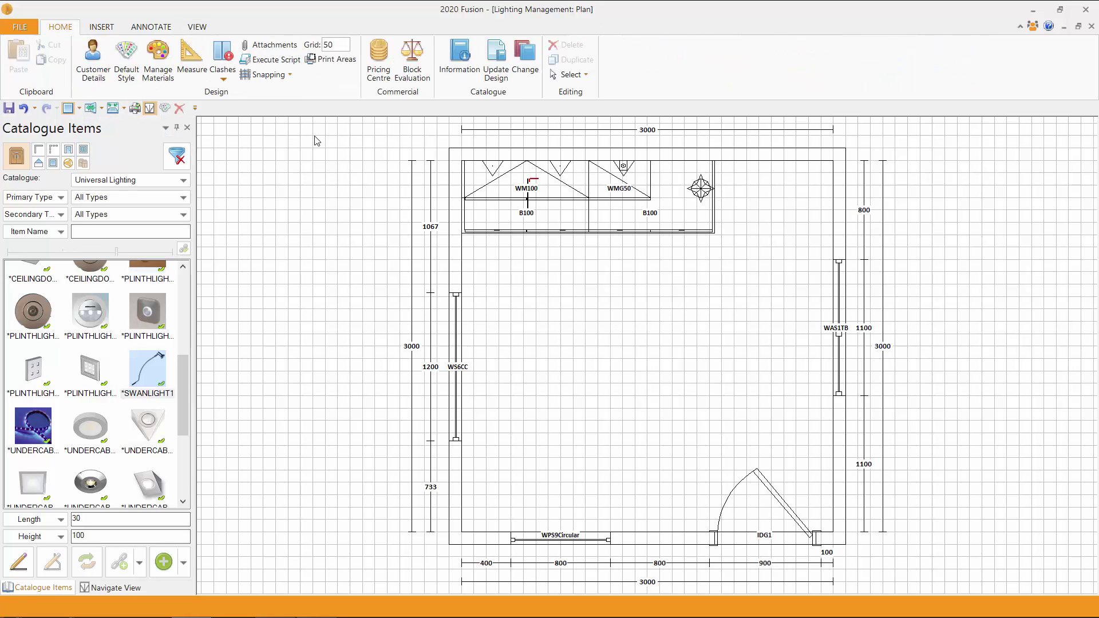
- Make sure Snap To Grid is ticked in the HOME tab's Snapping options
left_click(271, 76)
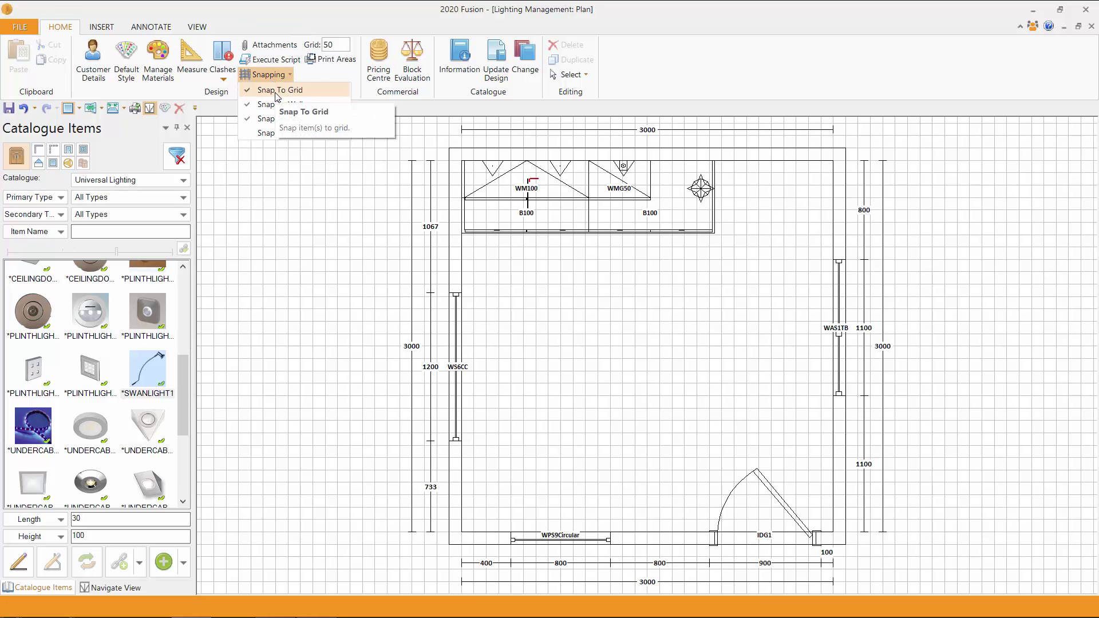
left_click(276, 93)
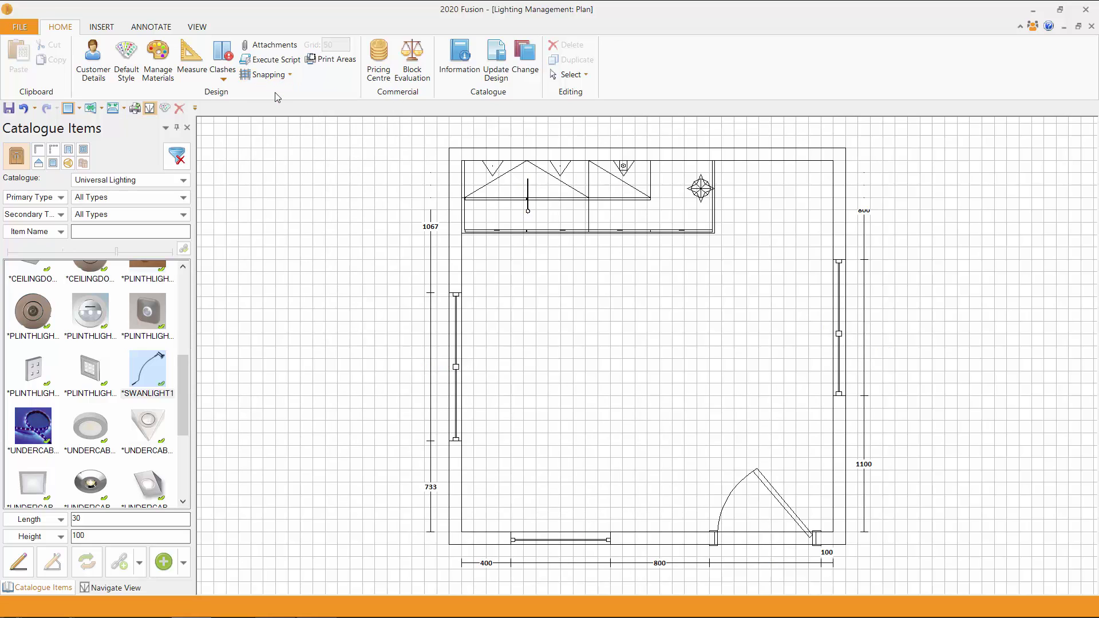
left_click(269, 76)
left_click(269, 92)
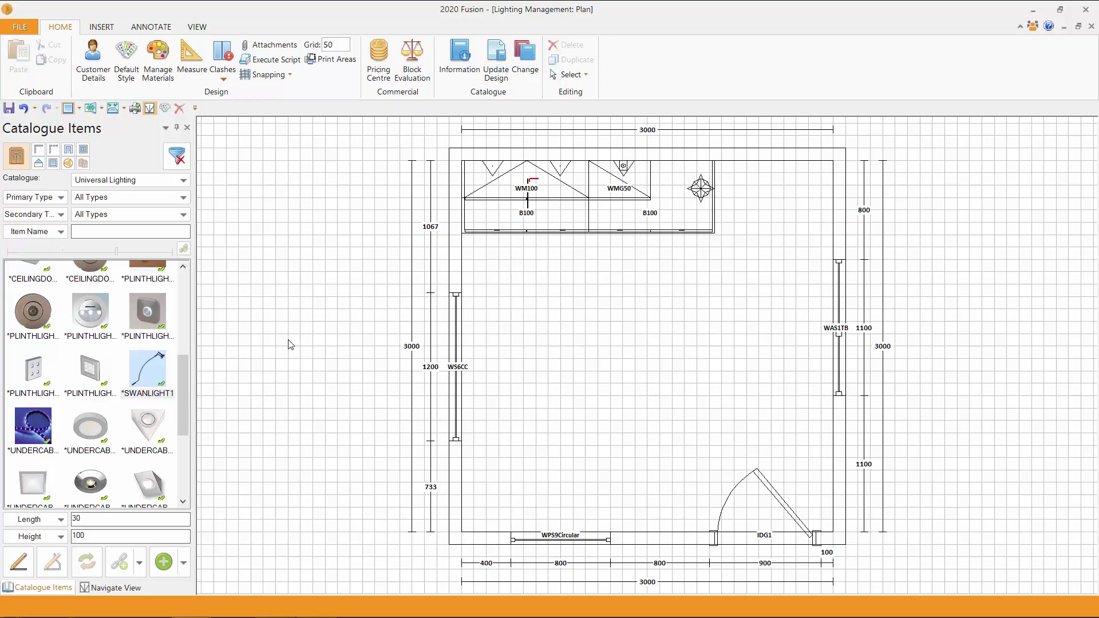
- Place three *CEILINGCEN round ceiling lights in a row at X 400, 1200 and 2000
scroll(187, 356, "up", 3)
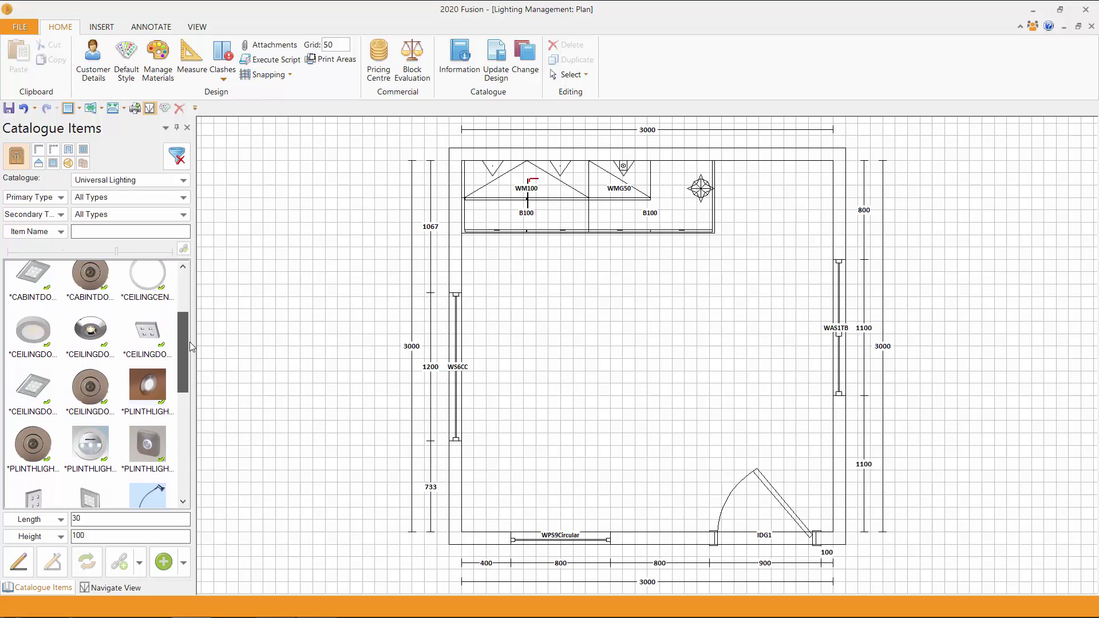
left_click_drag(191, 343, 195, 312)
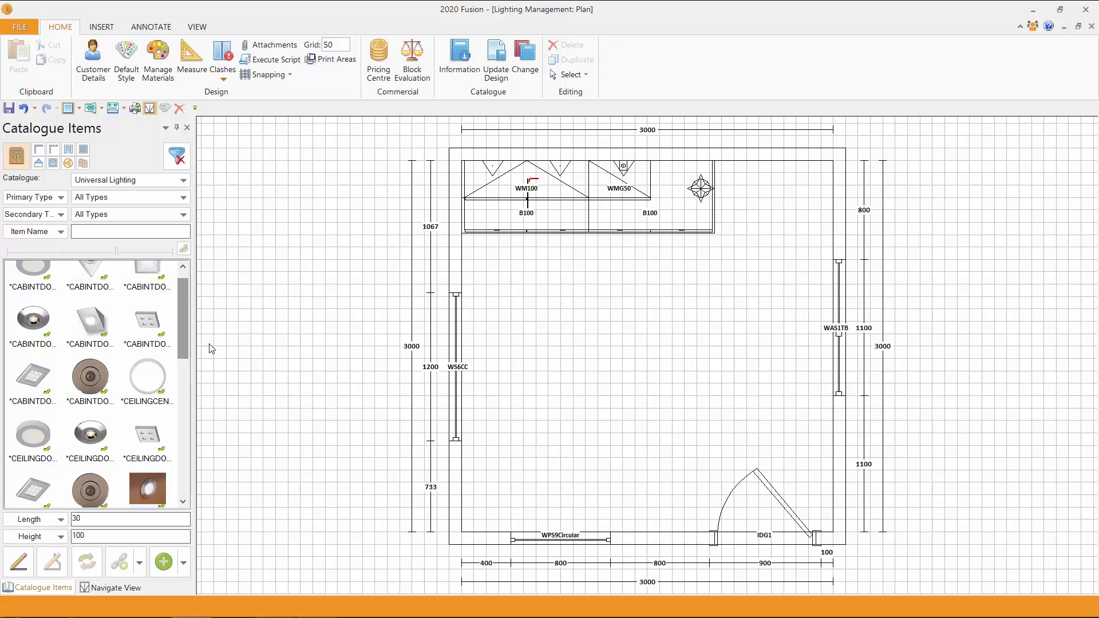
left_click(150, 382)
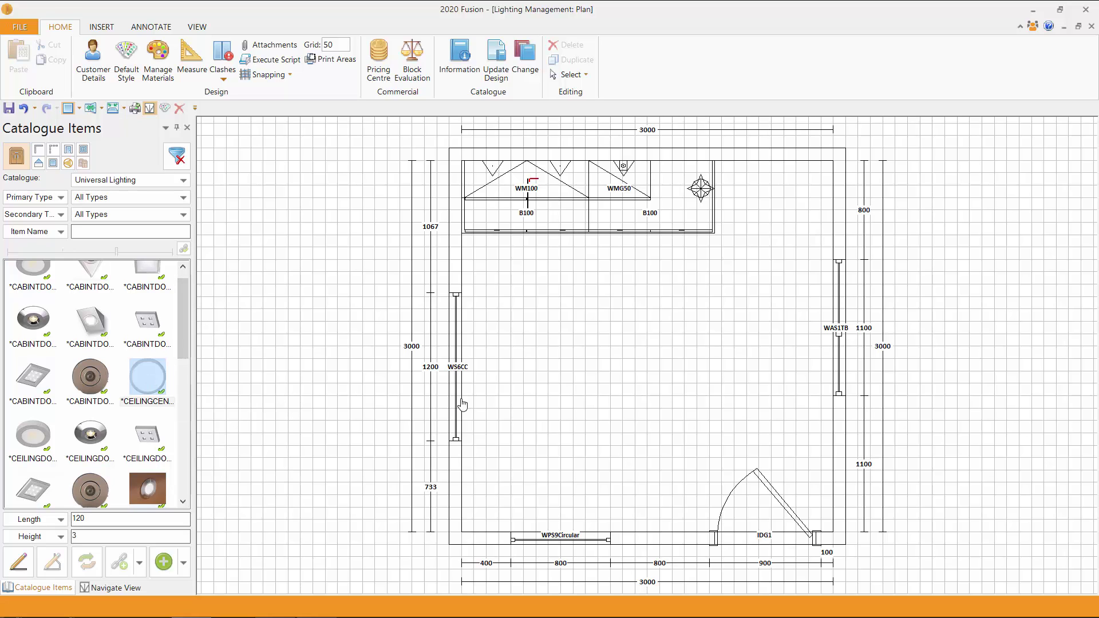
left_click(514, 352)
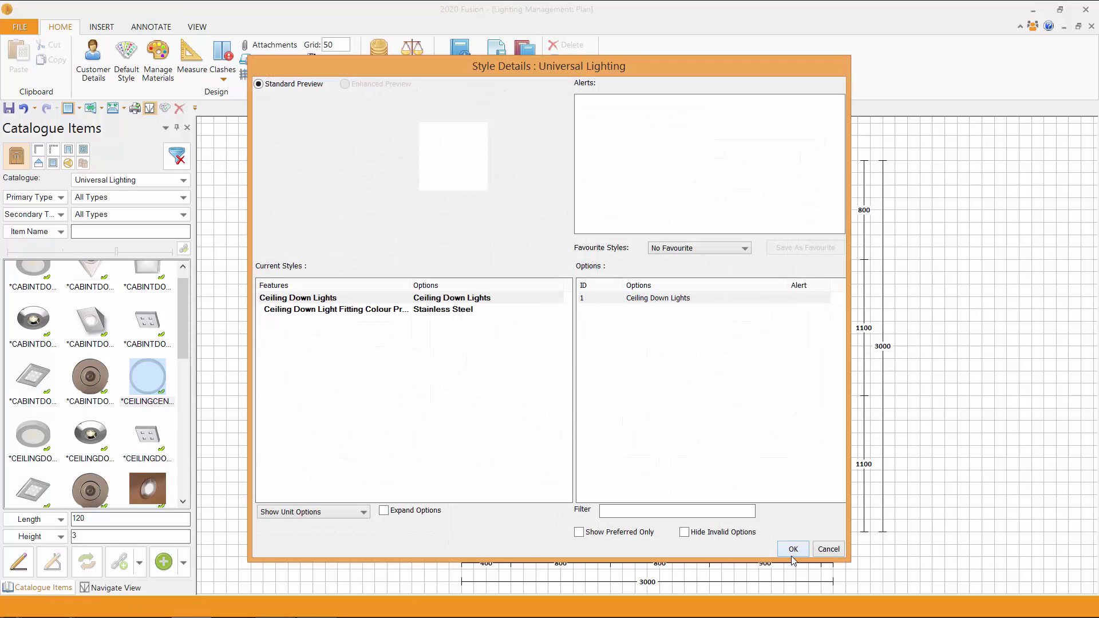
left_click(792, 550)
left_click(159, 381)
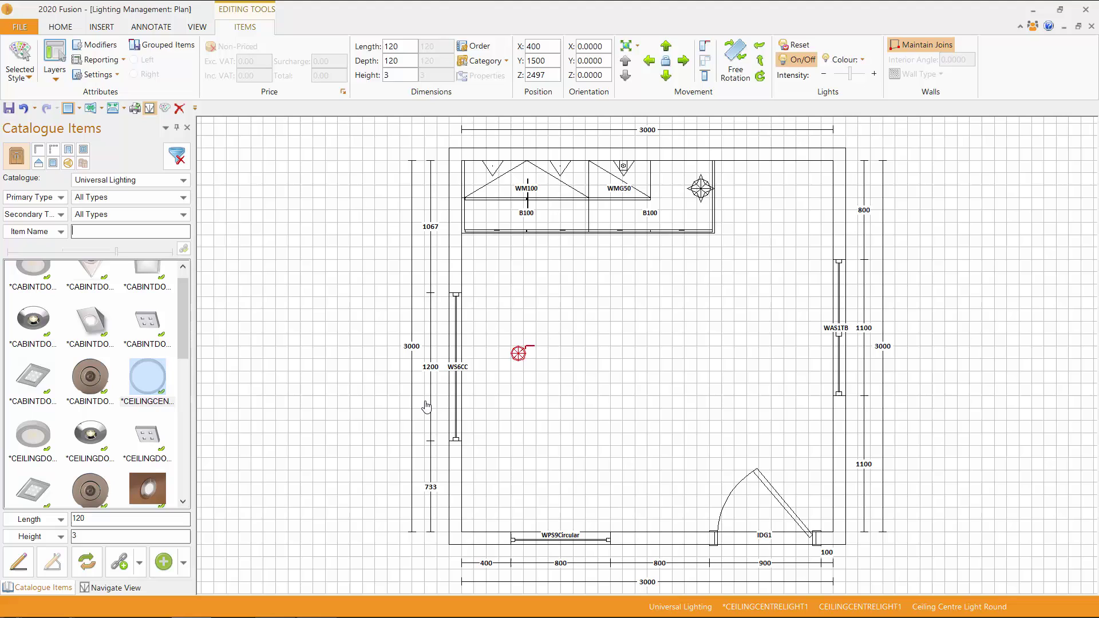
left_click(612, 353)
left_click(155, 382)
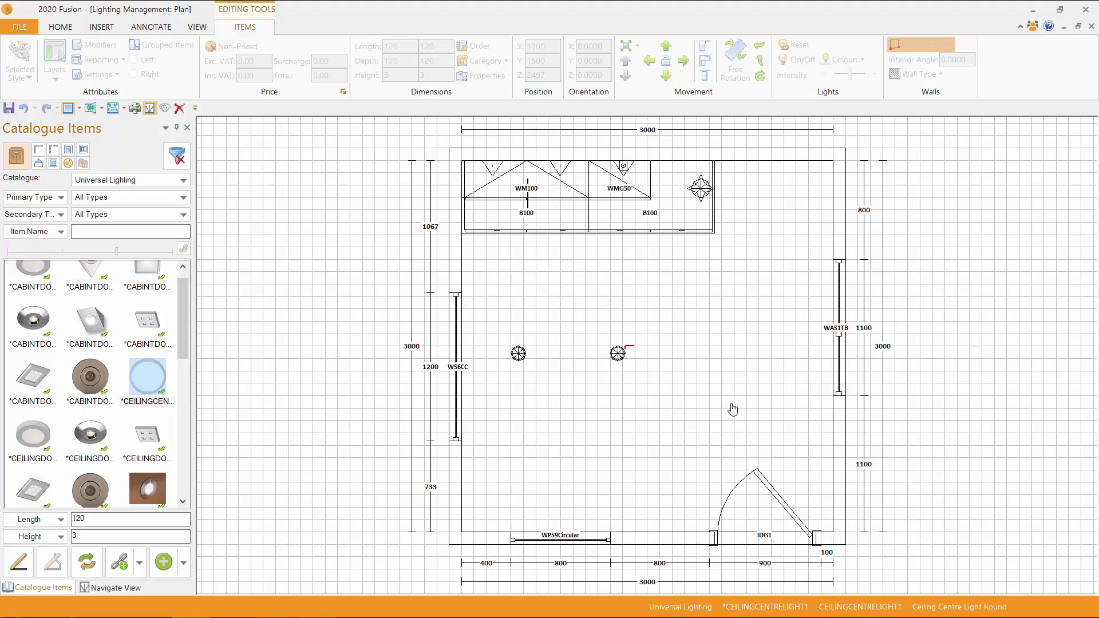
left_click(717, 353)
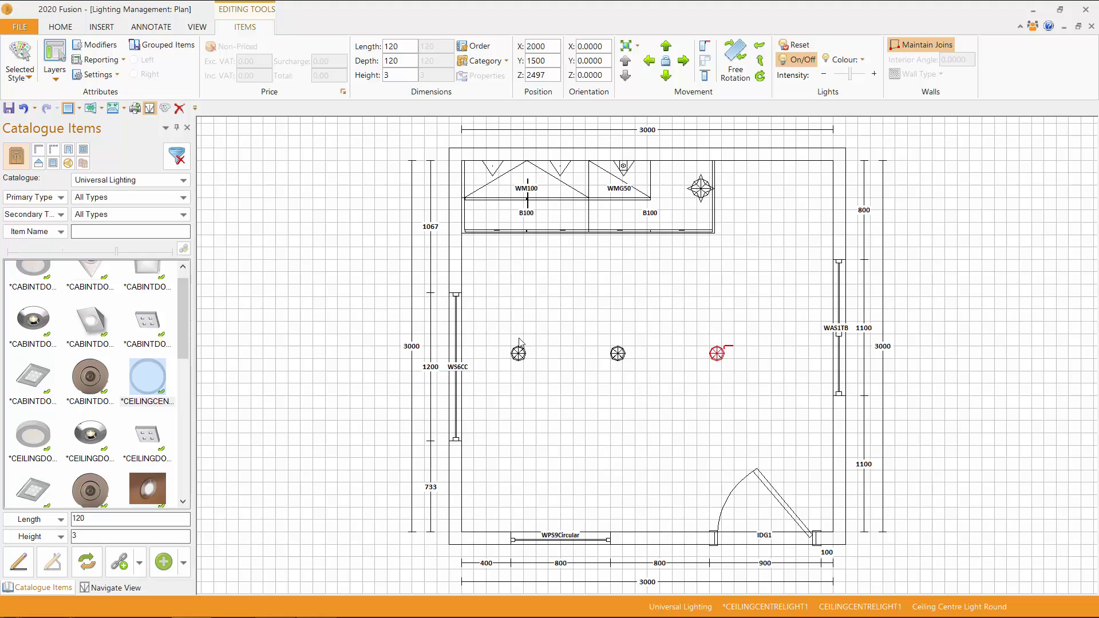
- Box-select the three-light row and duplicate it with Ctrl+D, placing the copy near the top wall
left_click_drag(495, 327, 739, 387)
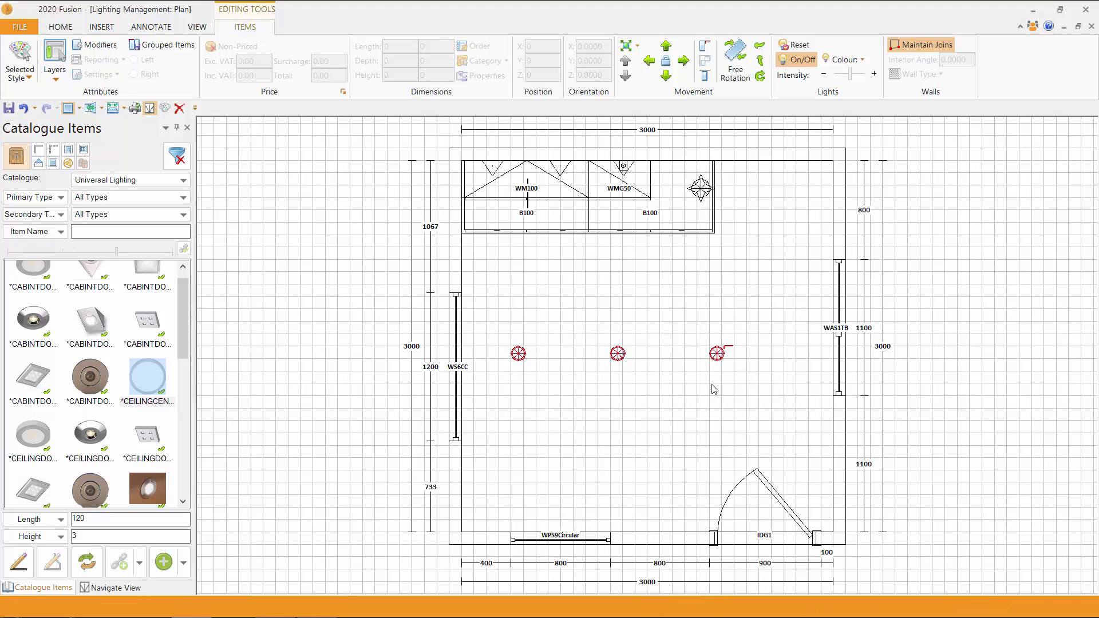
left_click(511, 434)
key("ctrl+d")
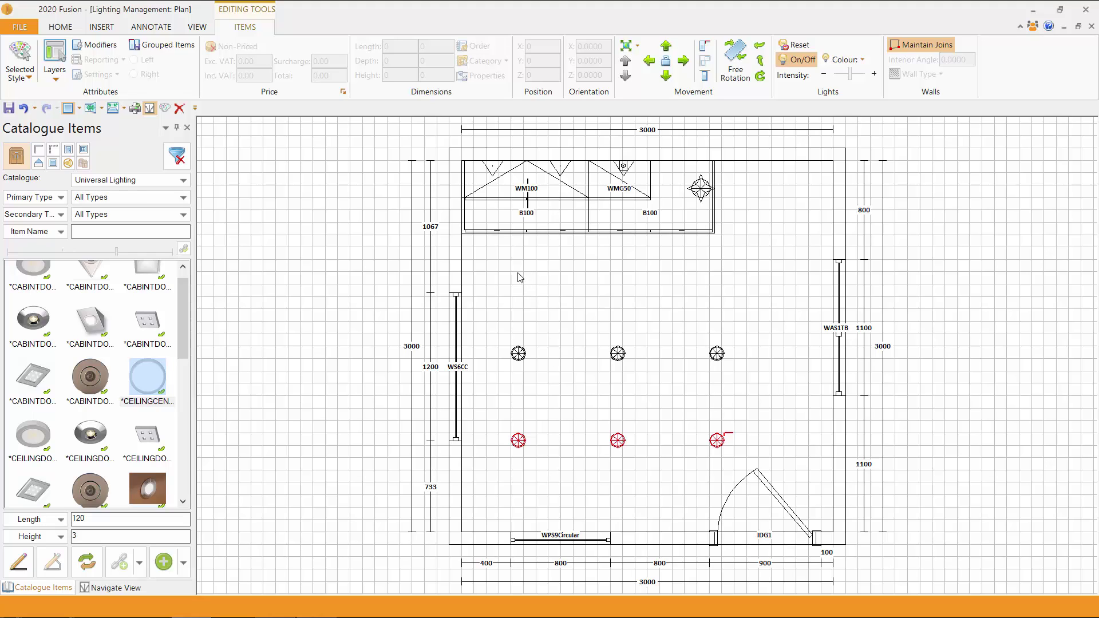
left_click(533, 298)
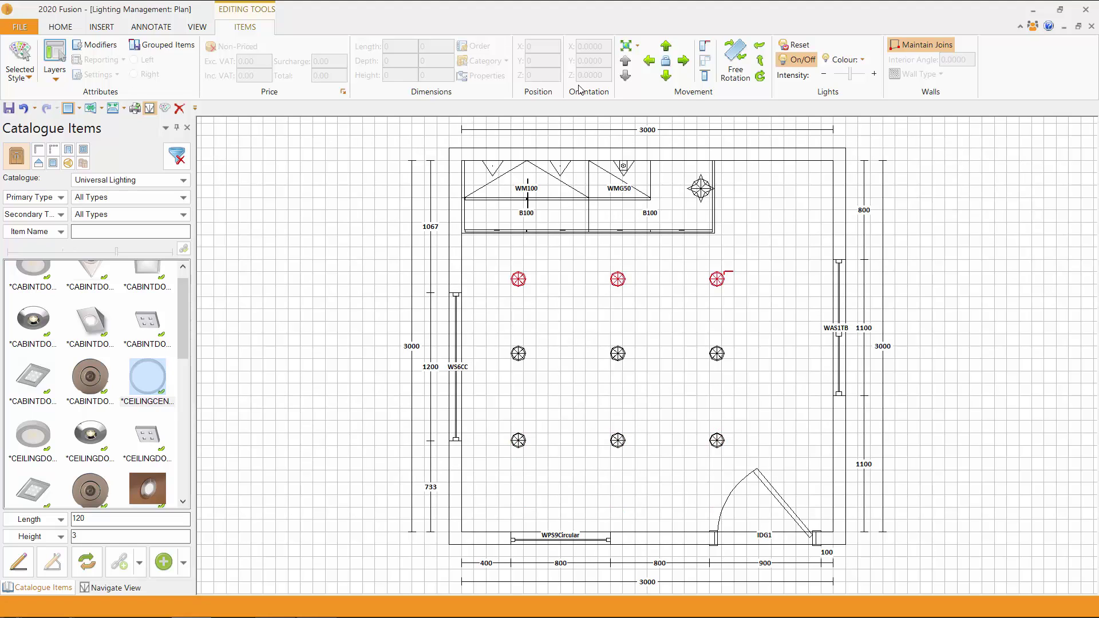
- Hide the background grid and deselect all the lights
left_click(197, 27)
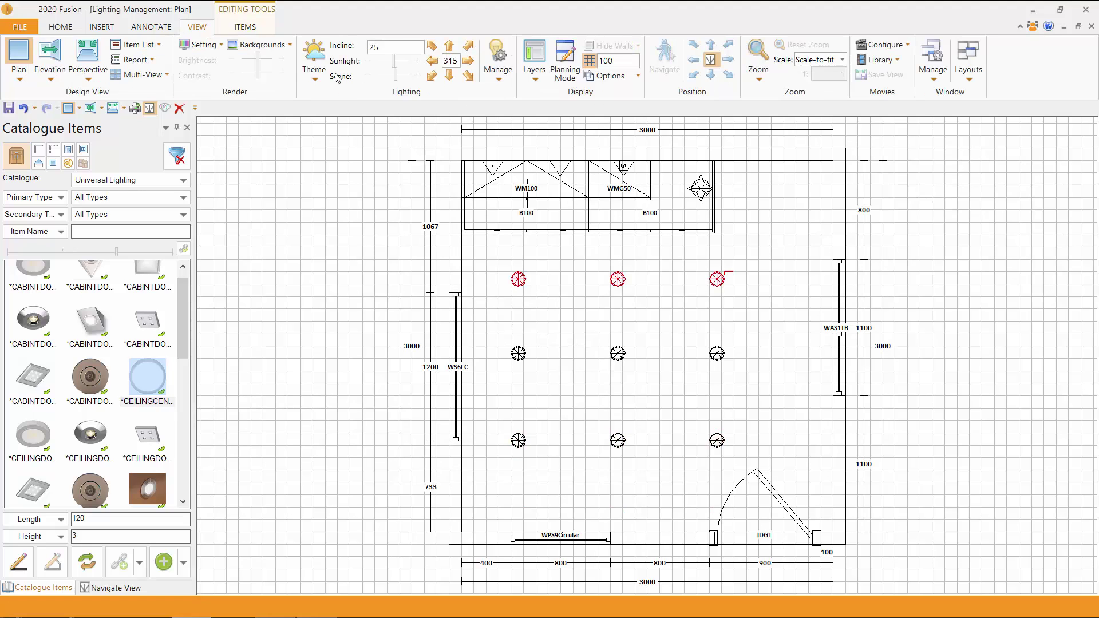
left_click(590, 61)
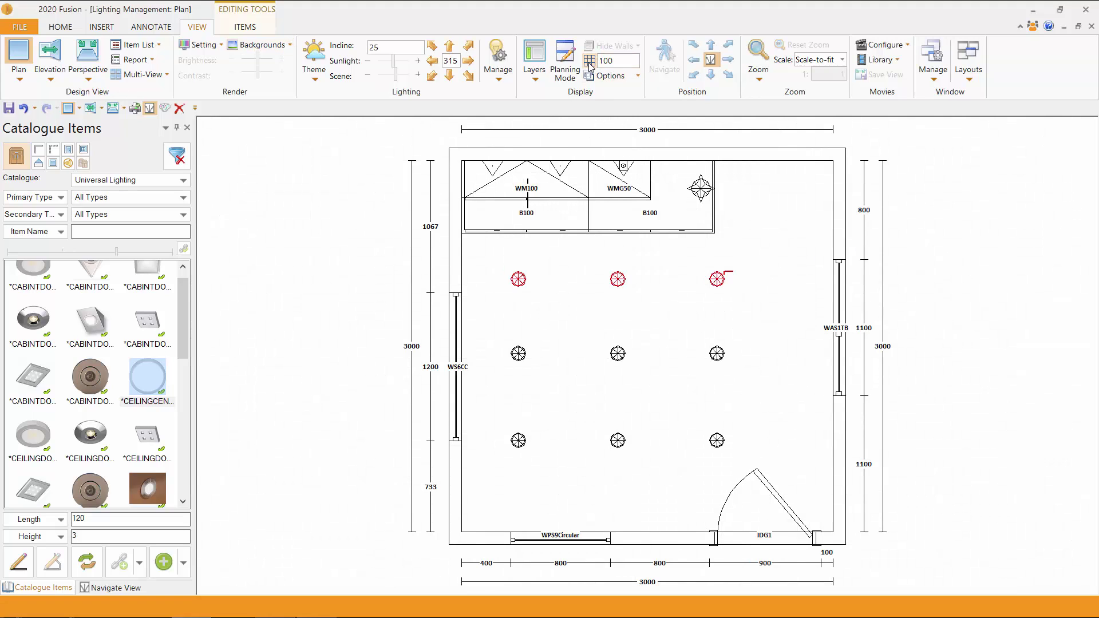
left_click(346, 276)
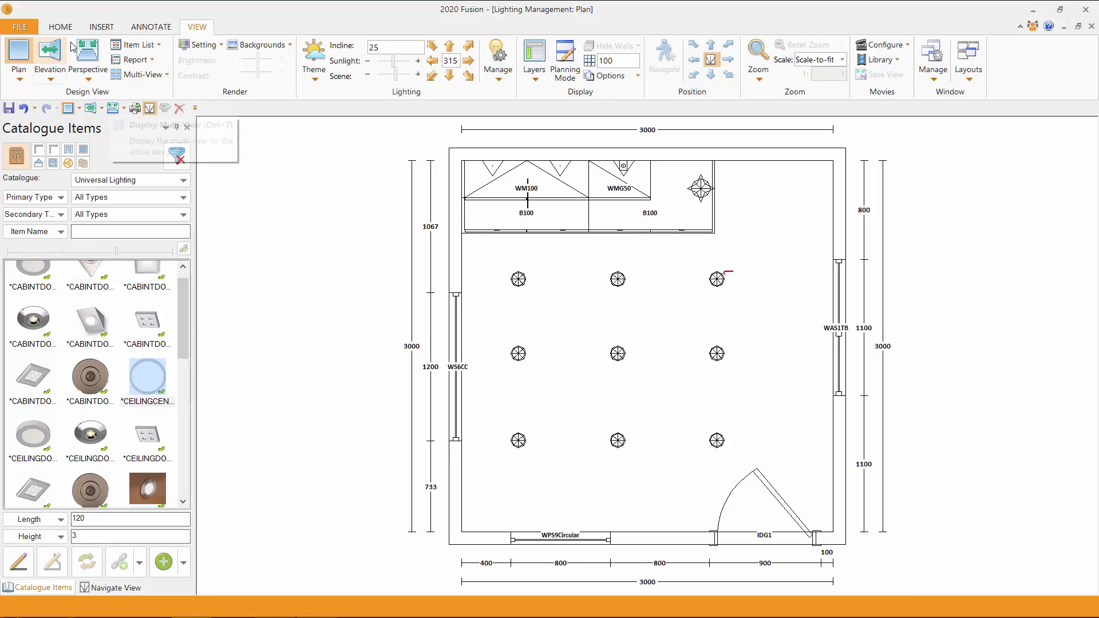
- Render the kitchen in 3D perspective, testing stronger and softer contrast and darker then brighter settings
left_click(87, 51)
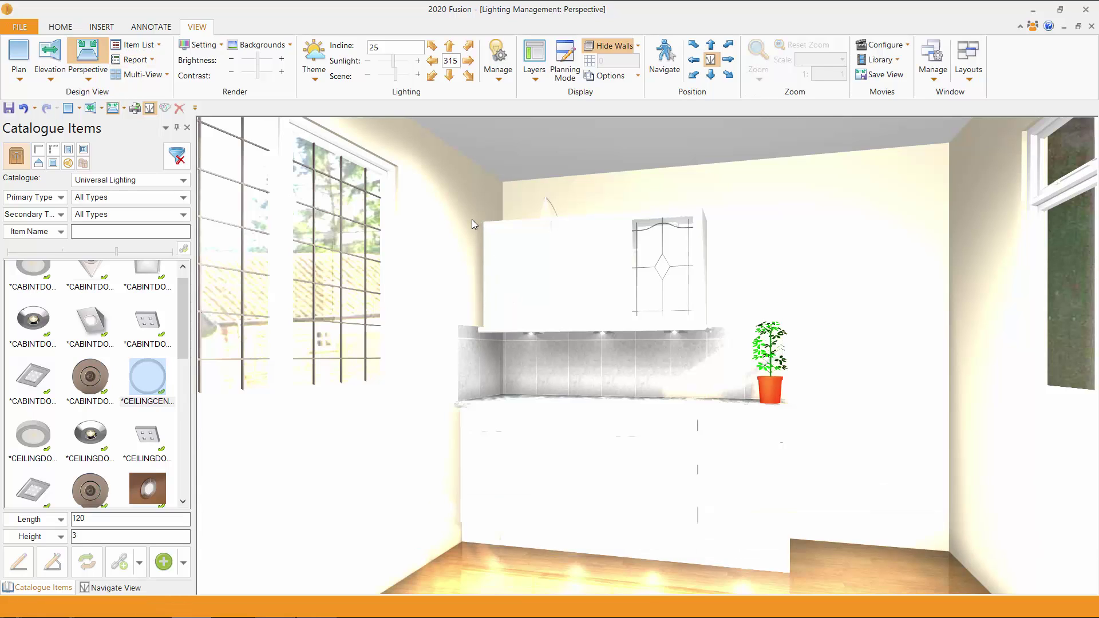
left_click(242, 75)
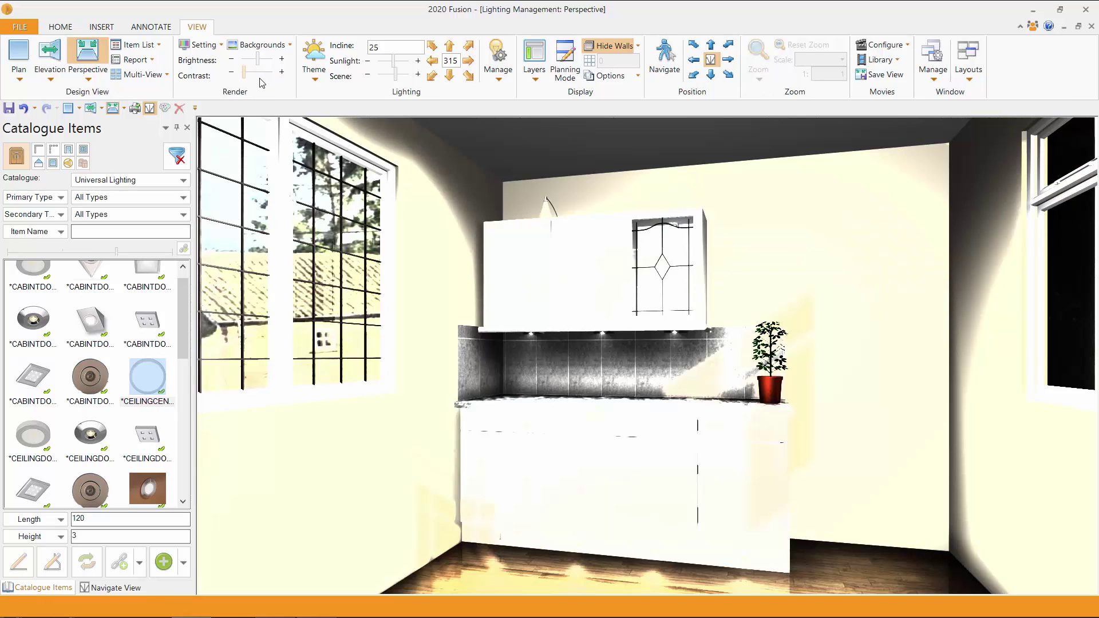
left_click(246, 73)
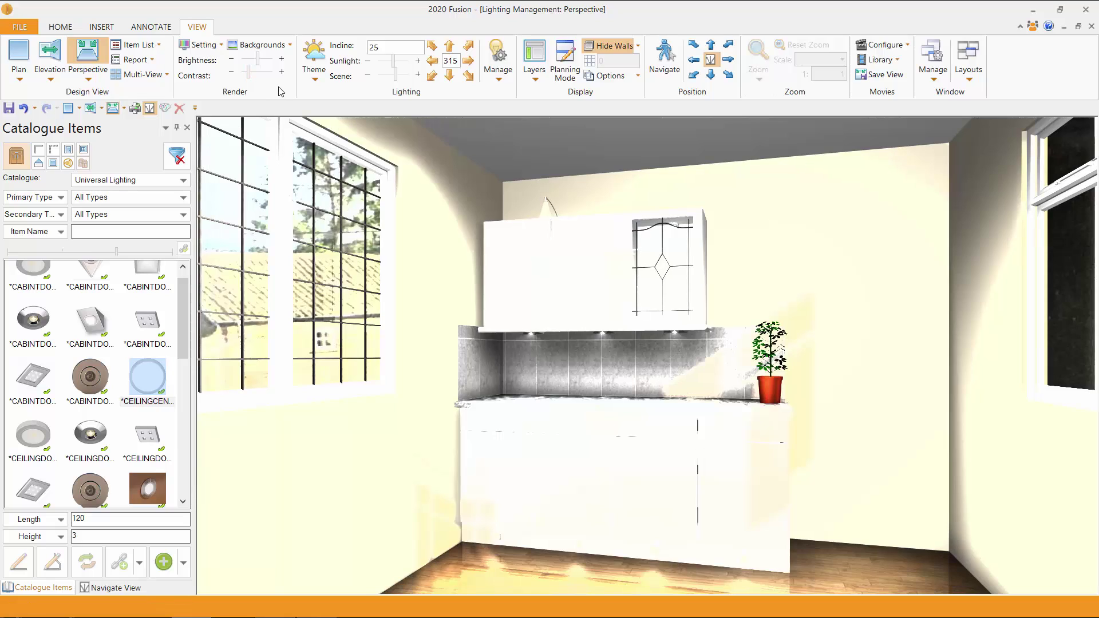
left_click(247, 61)
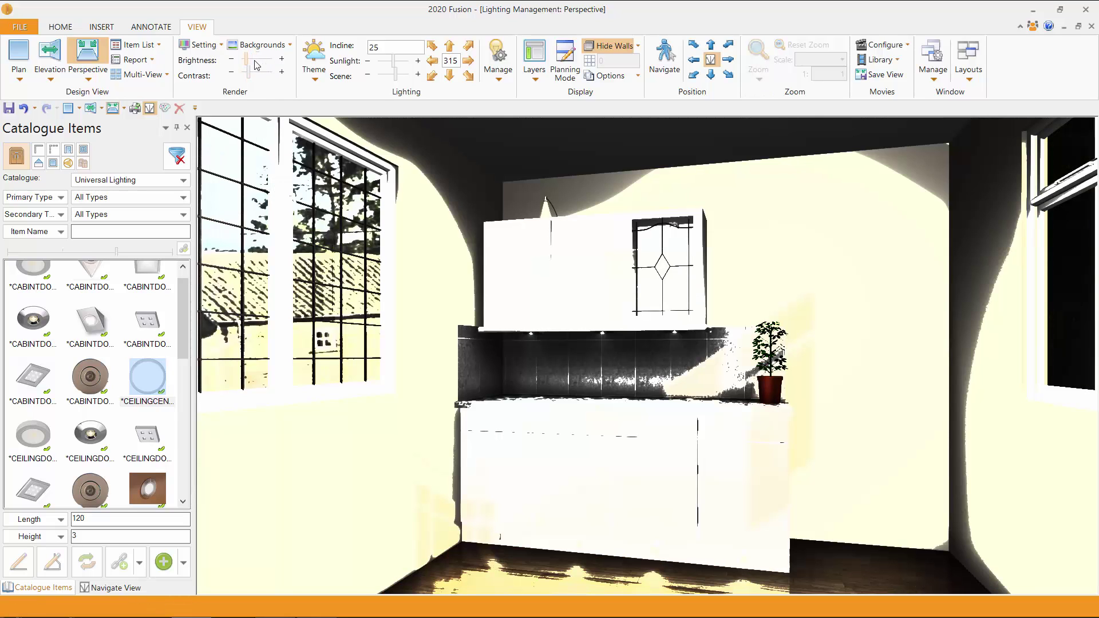
left_click(256, 61)
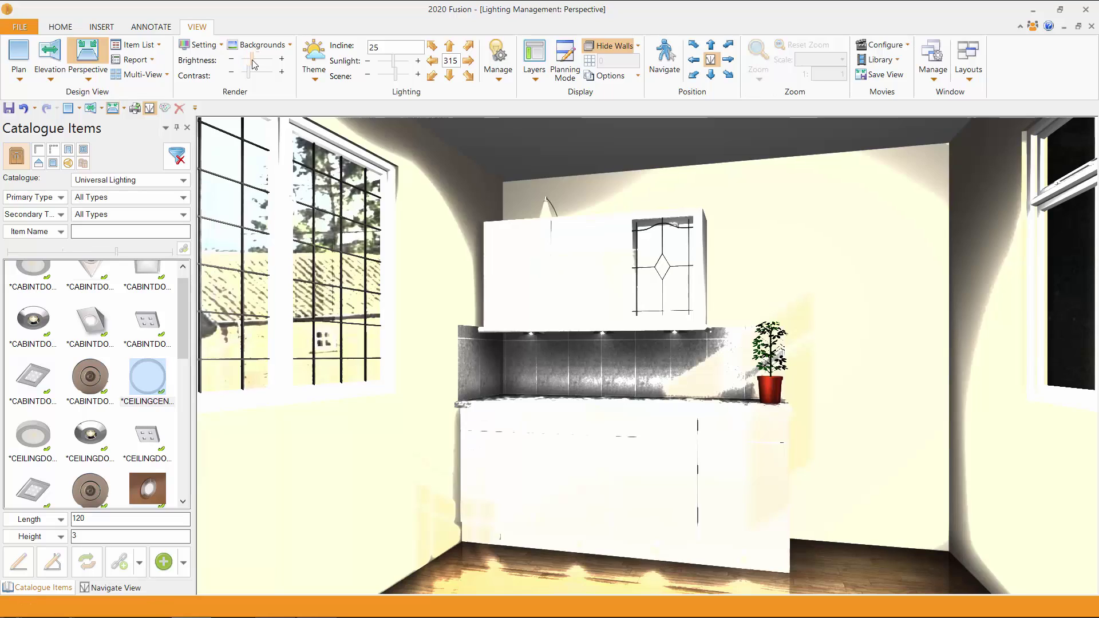
- In plan, delete the top and bottom rows of three ceiling downlights, then re-render in perspective
left_click(20, 59)
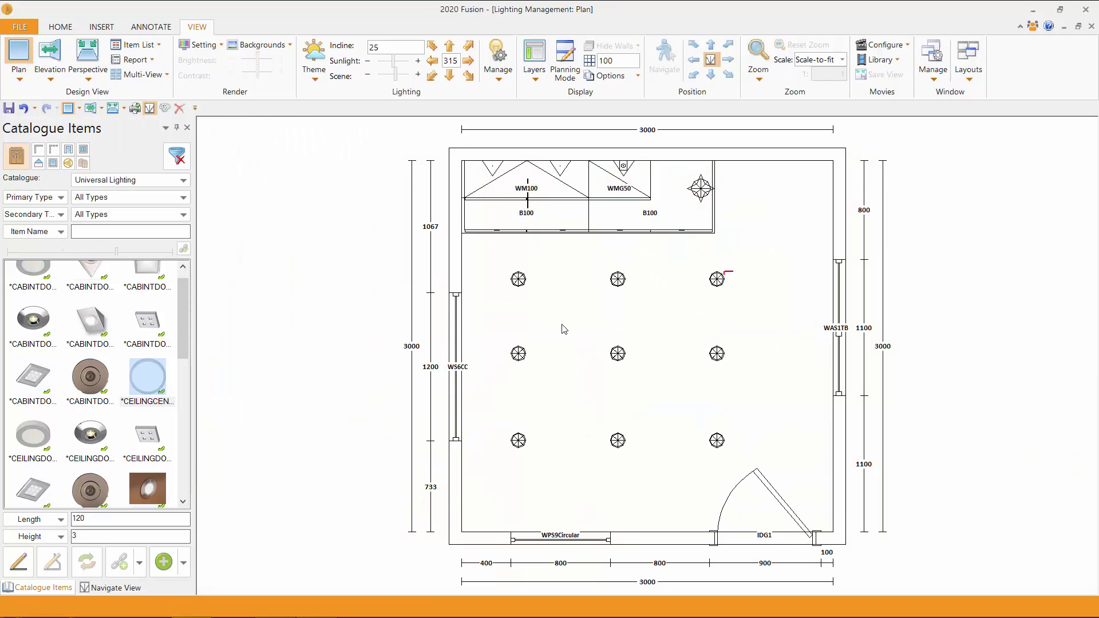
left_click_drag(496, 255, 742, 307)
key("Delete")
left_click_drag(506, 416, 747, 458)
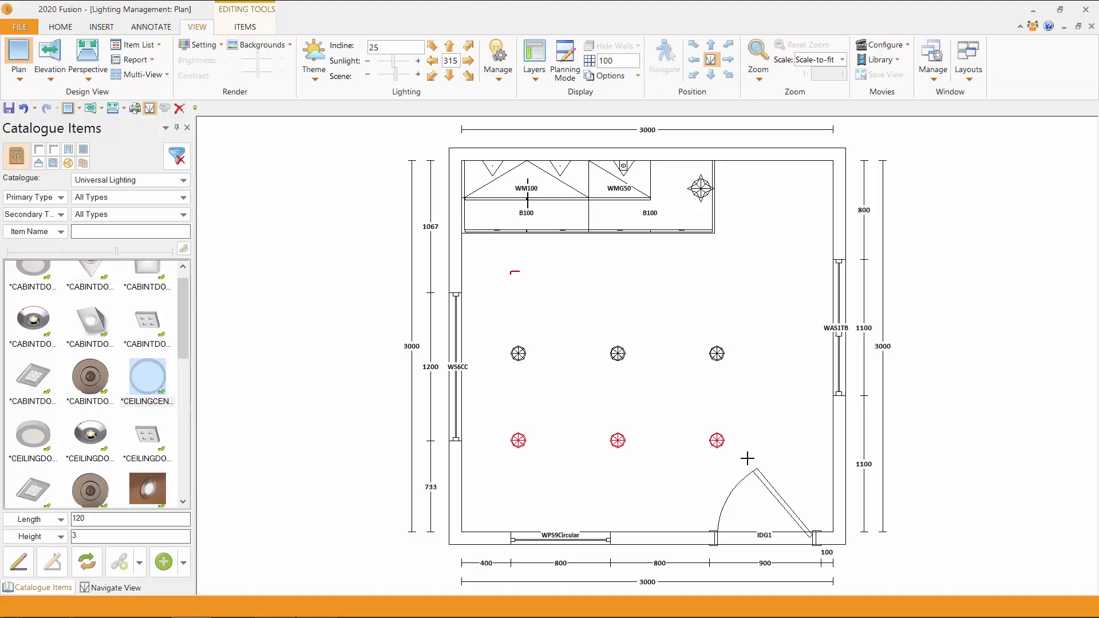
key("Delete")
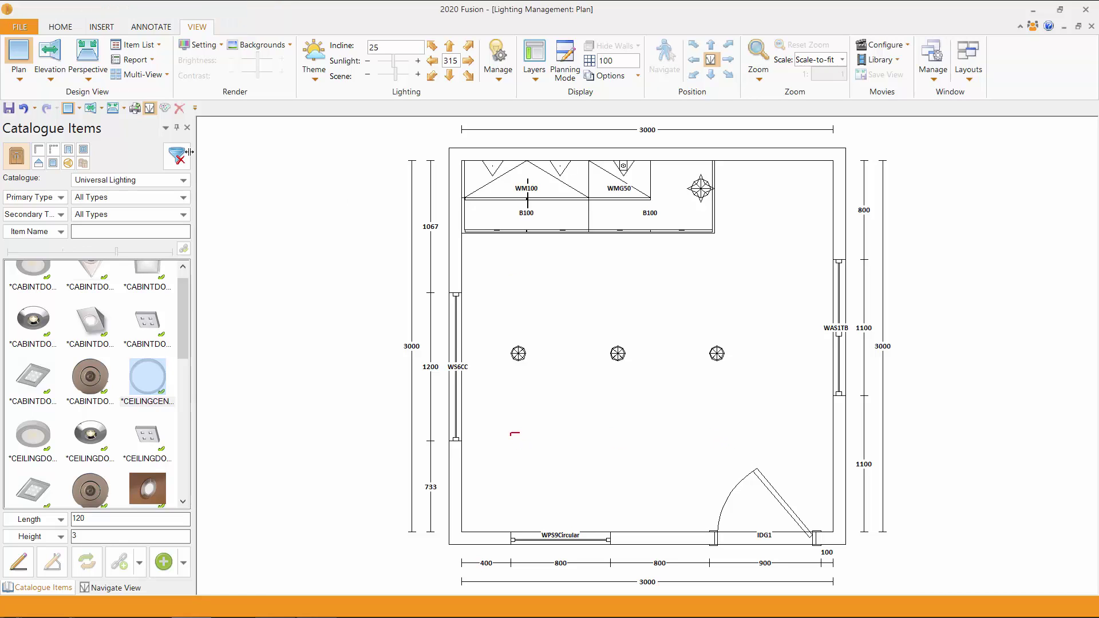
left_click(87, 53)
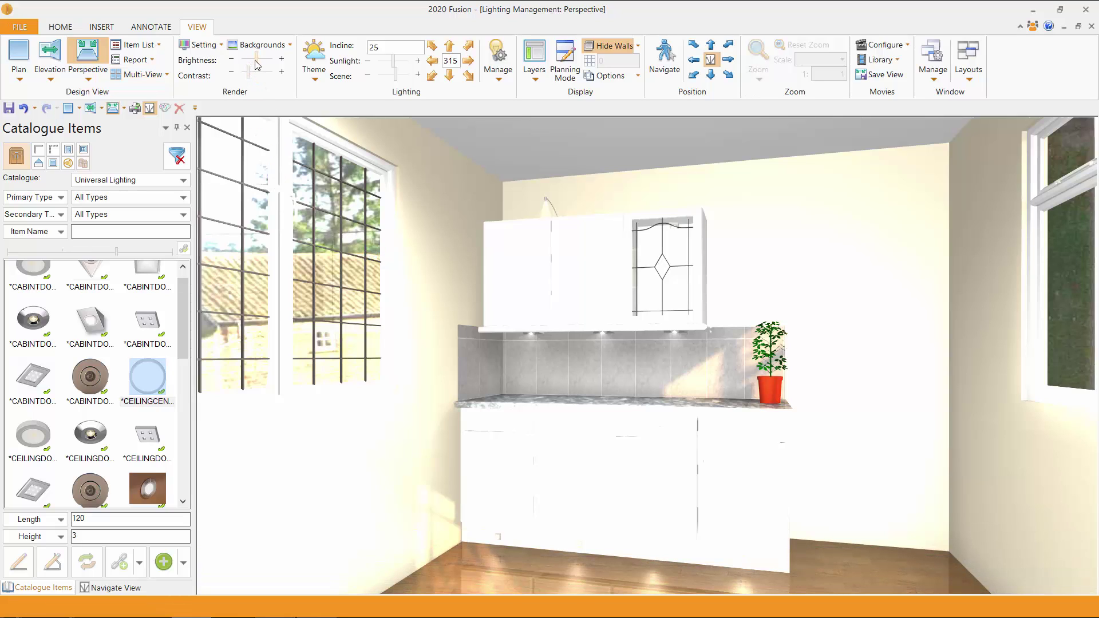
- Slightly lower the render brightness, pick the ceiling downlights from the lights list and reduce their intensity
left_click_drag(256, 58, 253, 67)
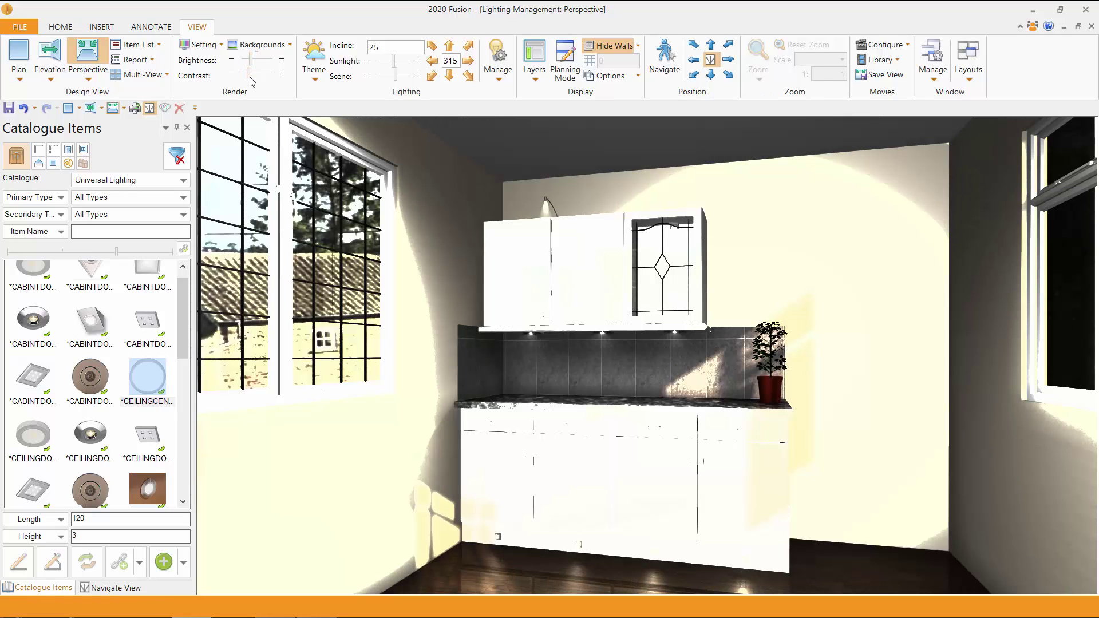
left_click(250, 77)
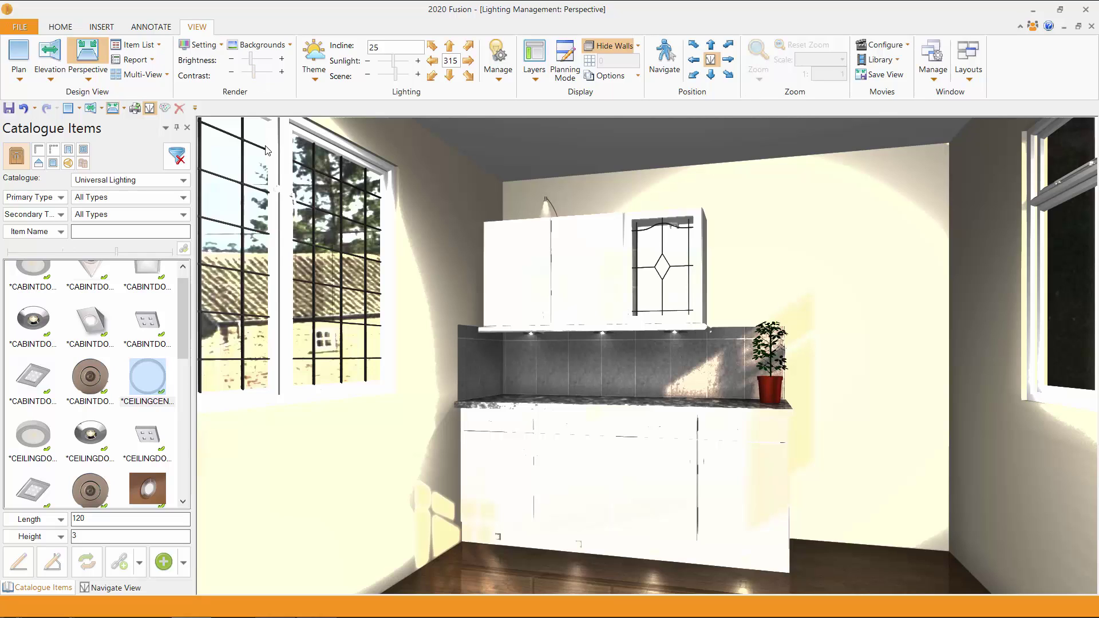
left_click(497, 62)
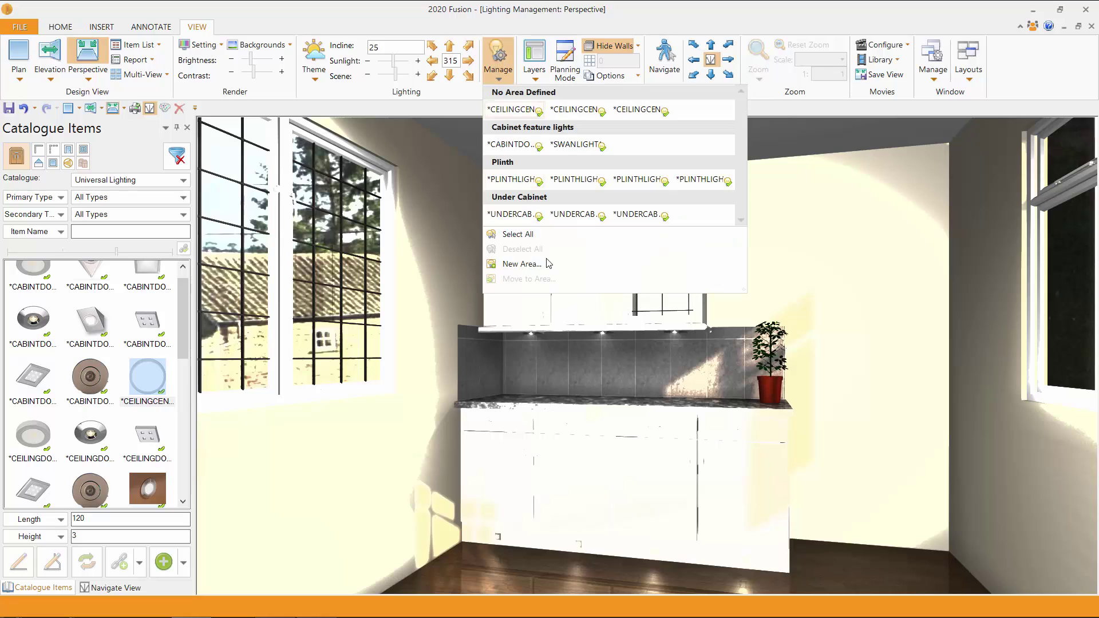
left_click(517, 110)
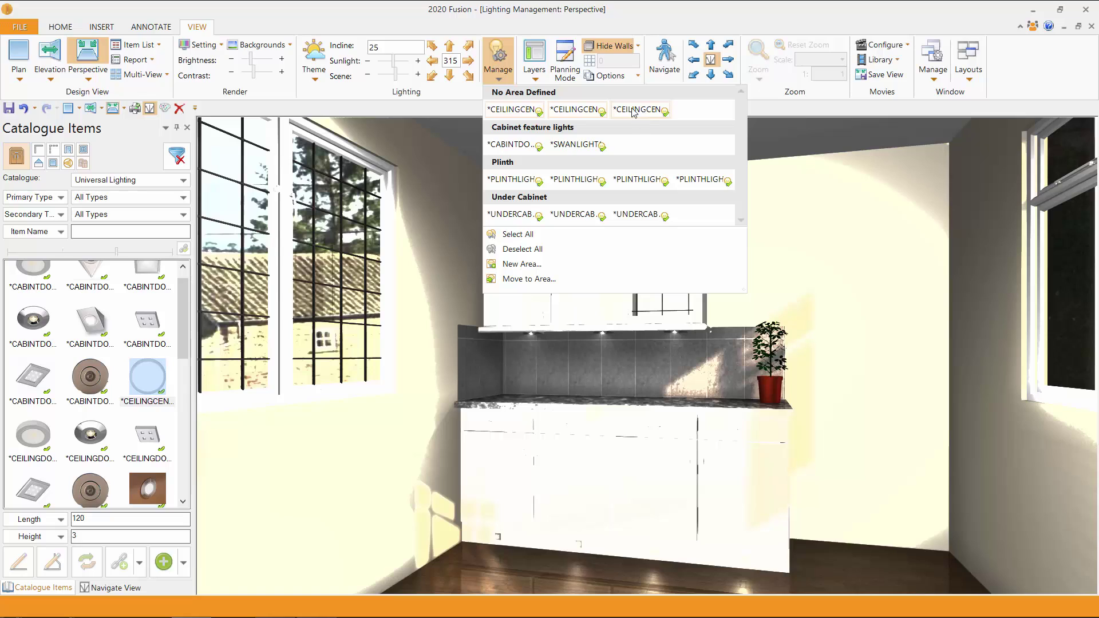
left_click(358, 111)
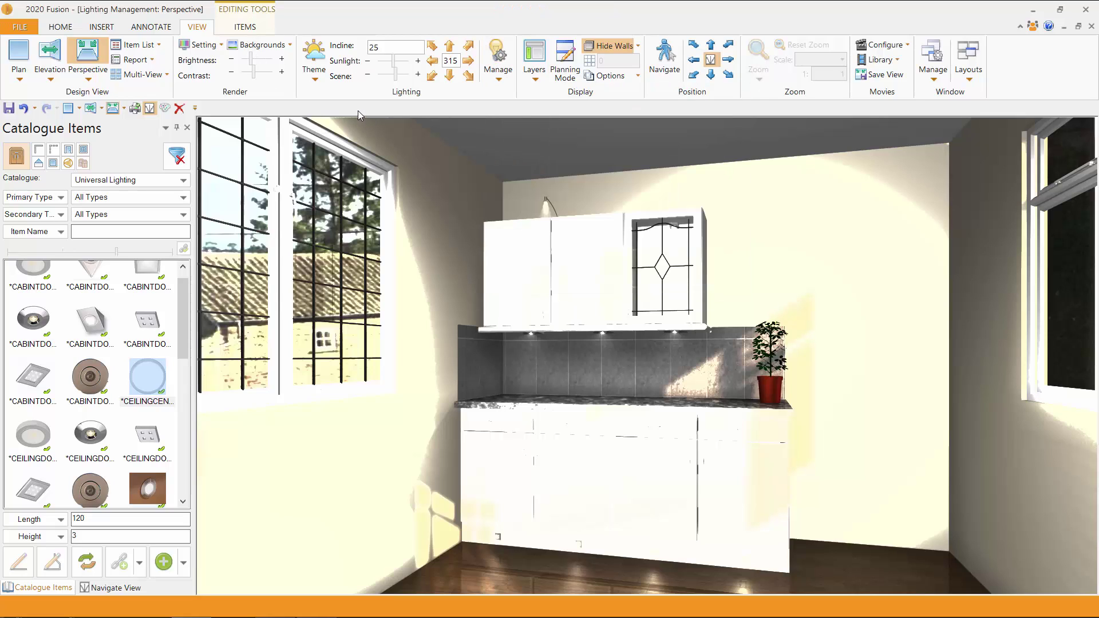
left_click(245, 27)
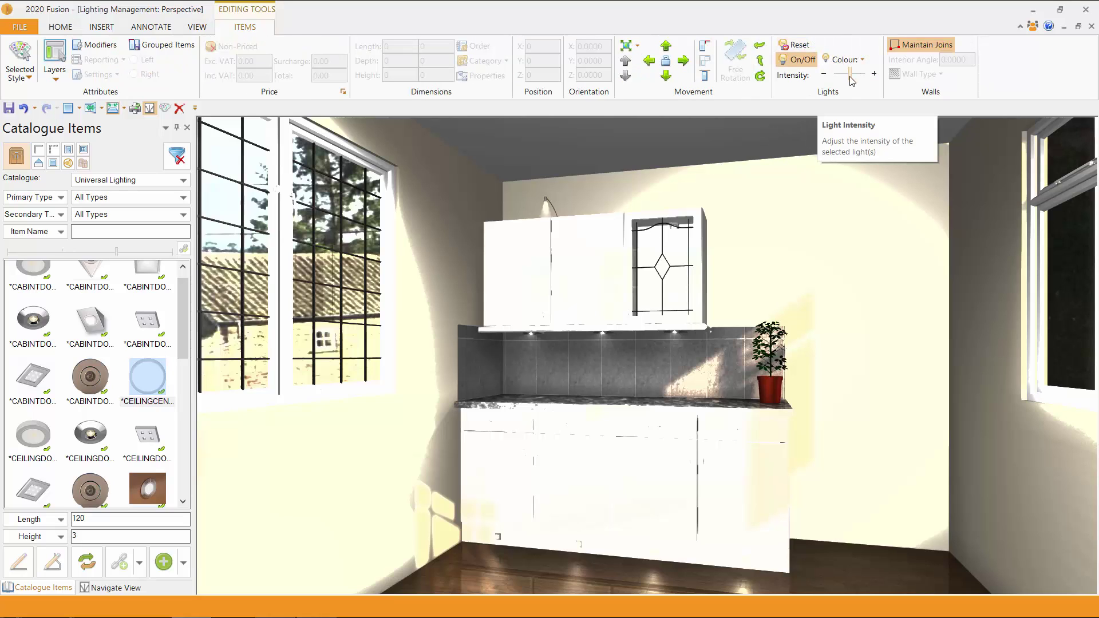
left_click_drag(850, 74, 838, 75)
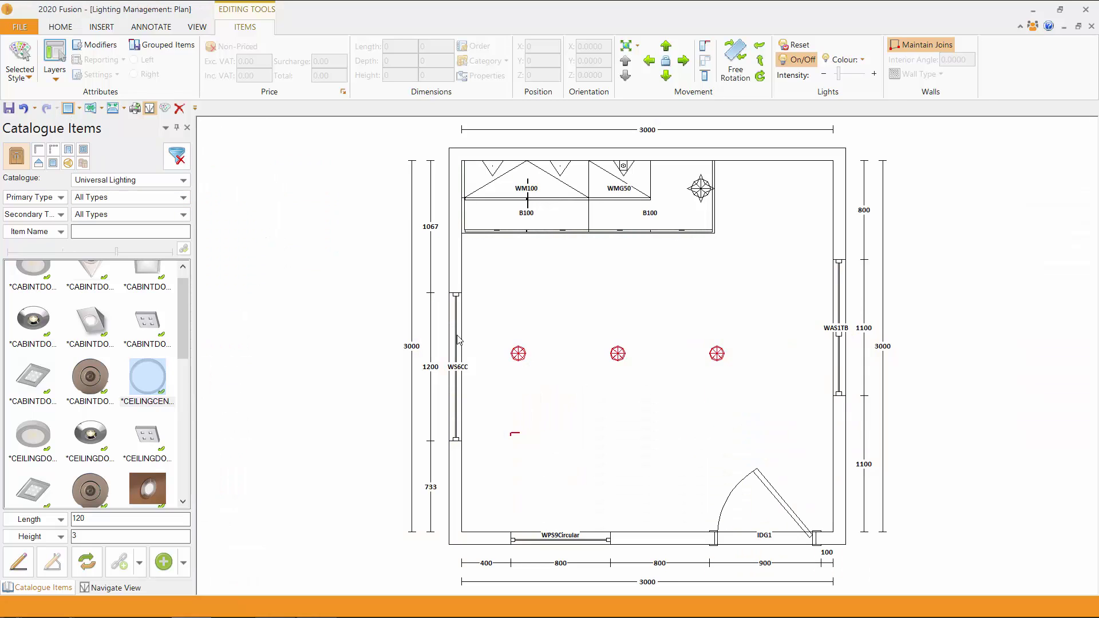
- Deselect the dimmed ceiling lights
left_click(556, 277)
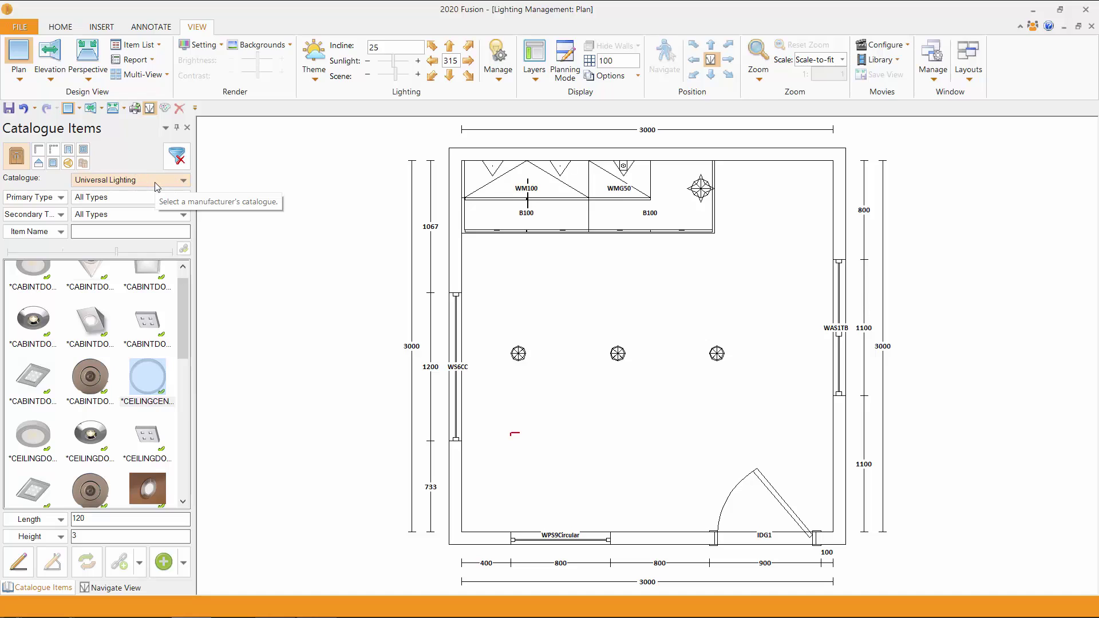
- Save the Lighting Management design and check for catalogue updates under Manage Catalogues
left_click(22, 27)
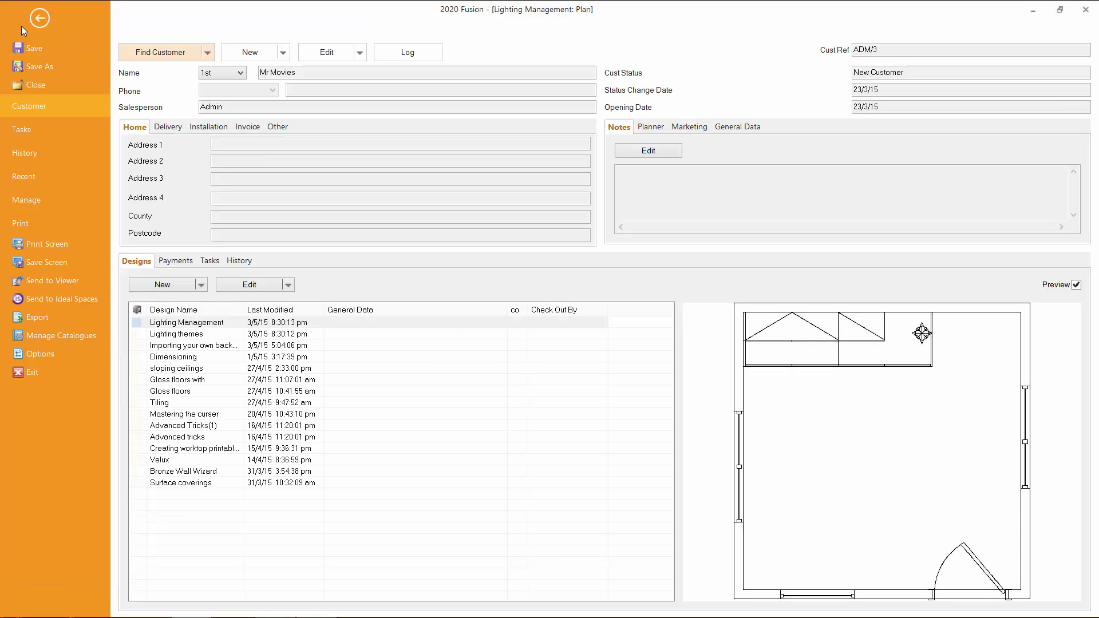
left_click(39, 49)
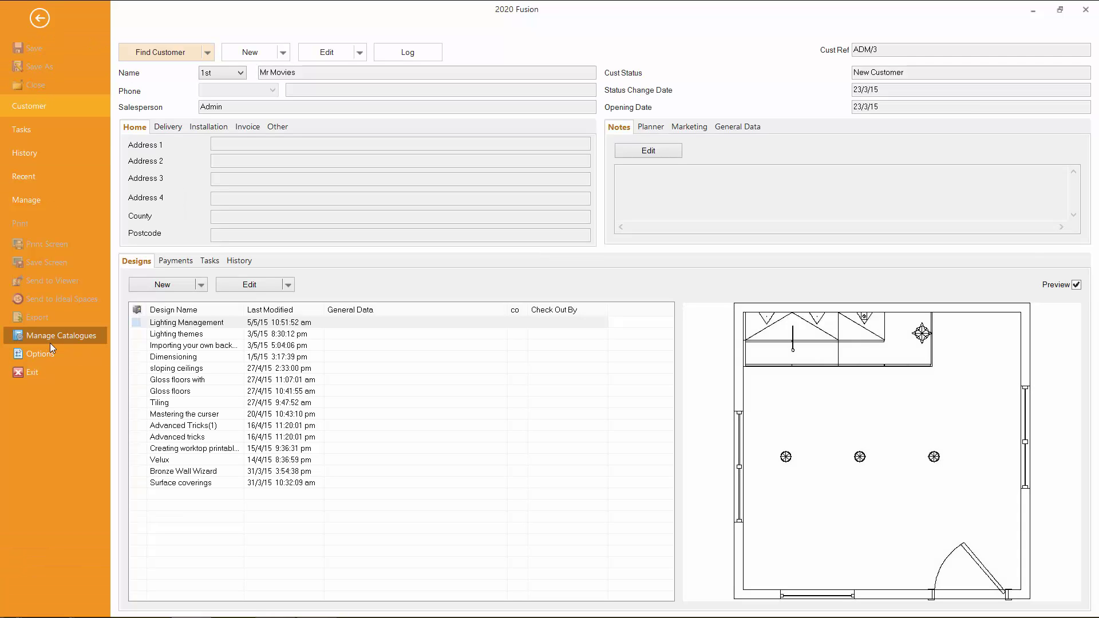
left_click(50, 338)
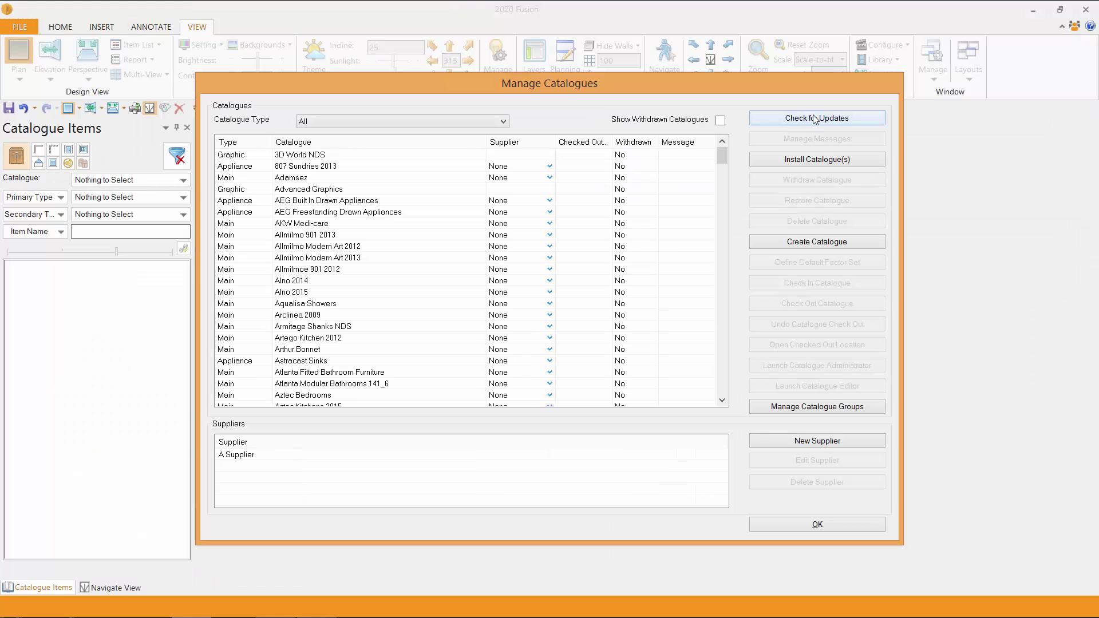
left_click(815, 119)
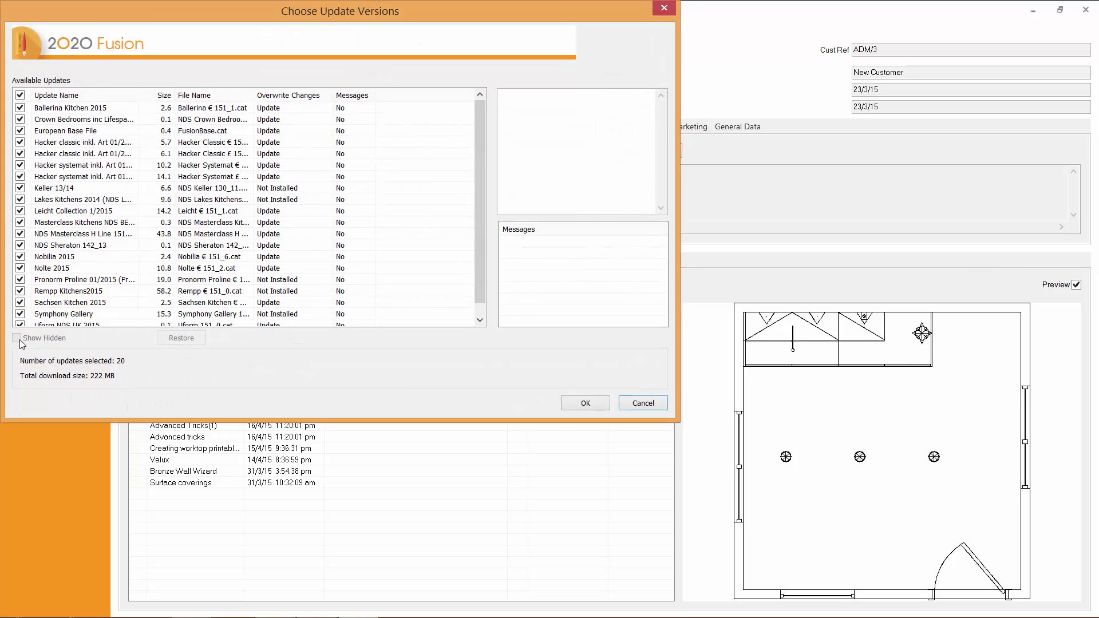
- Untick every catalogue update, cancel the download and exit the Product Downloader
left_click(20, 96)
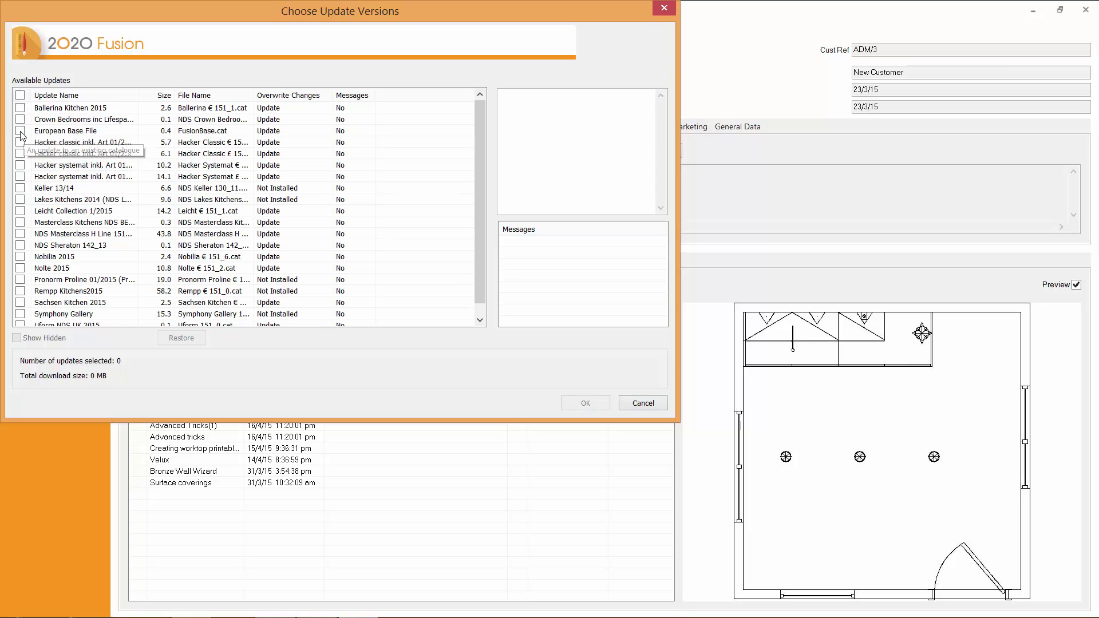
left_click_drag(480, 219, 486, 282)
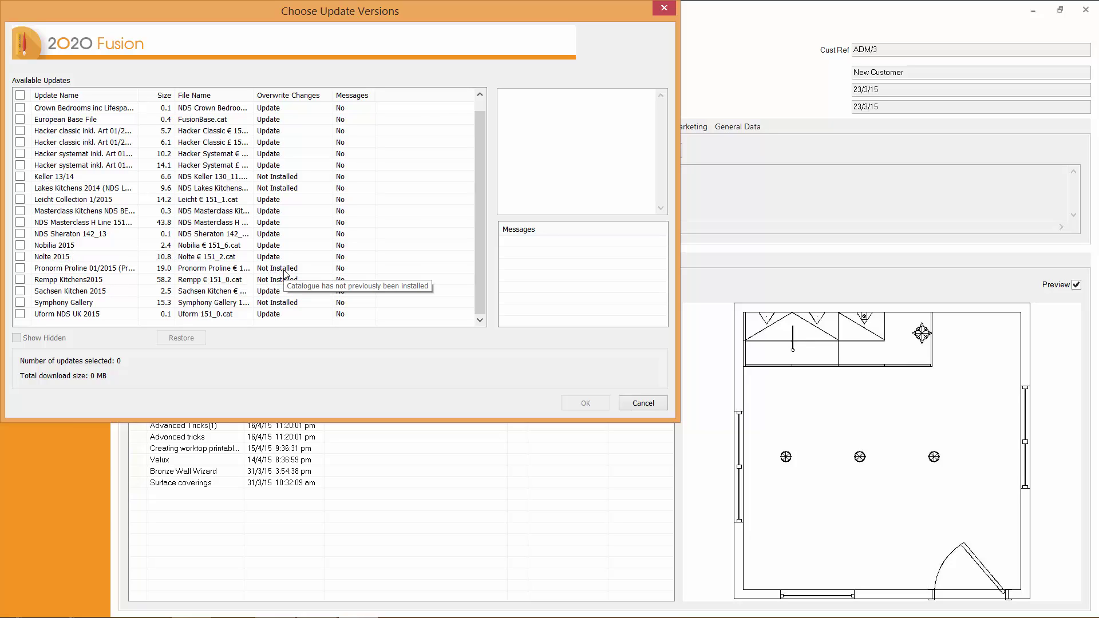
left_click(644, 404)
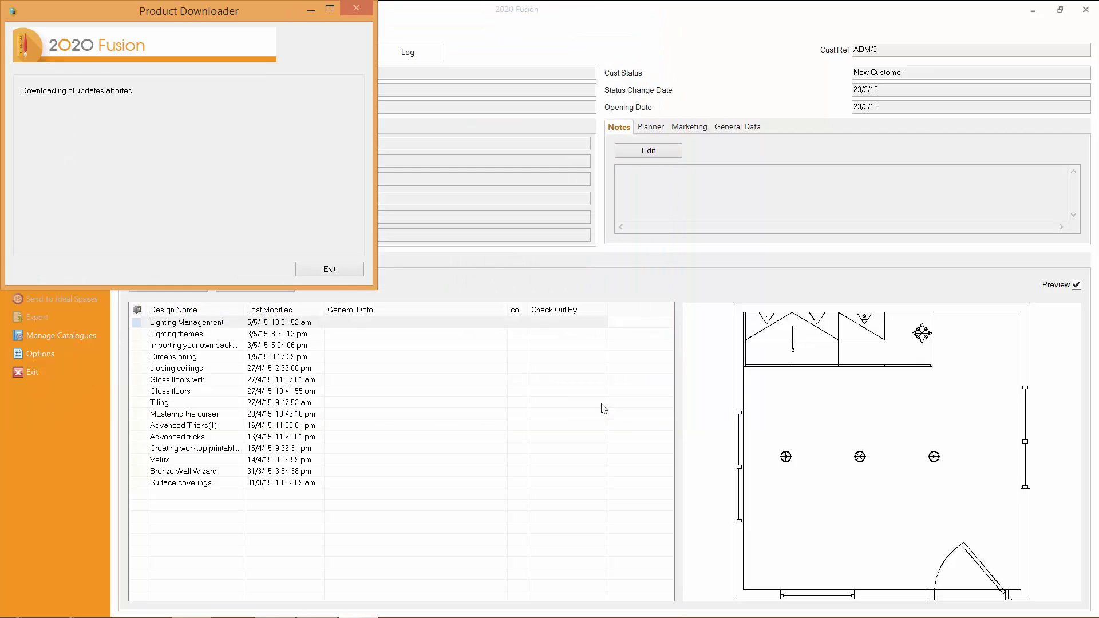
left_click(329, 269)
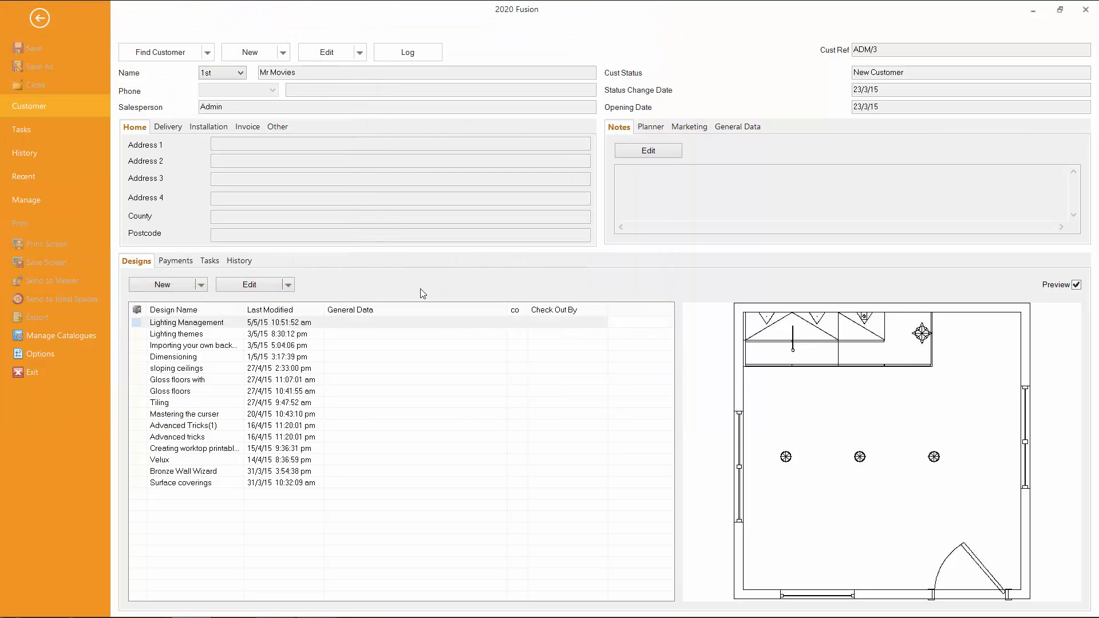